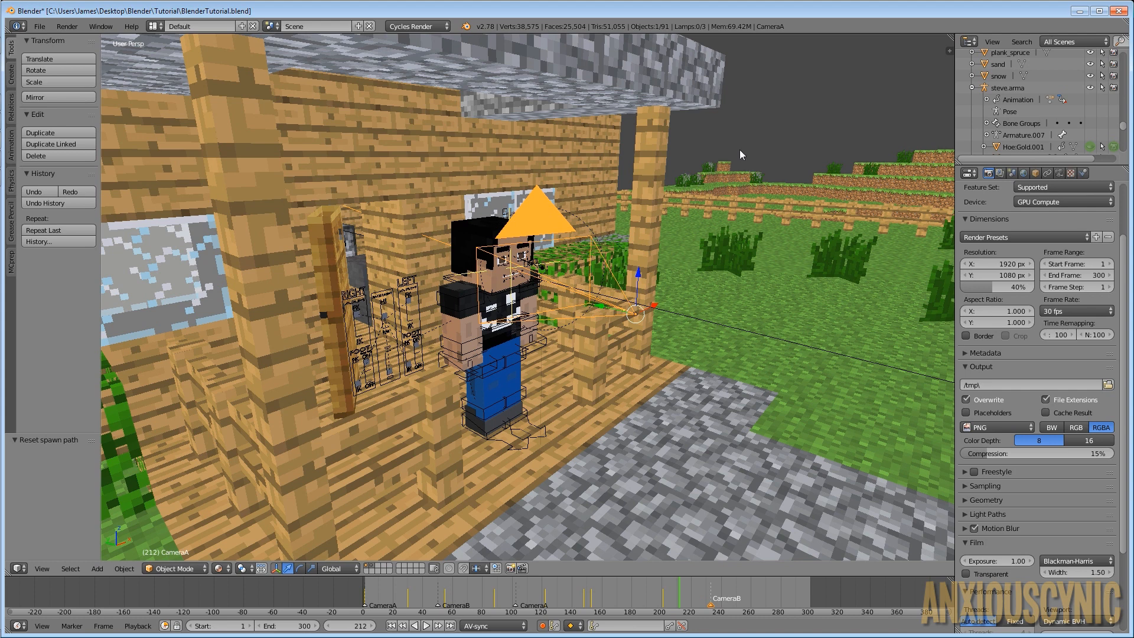
Switch to the Compositing screen layout and render the current frame
click(154, 26)
click(186, 71)
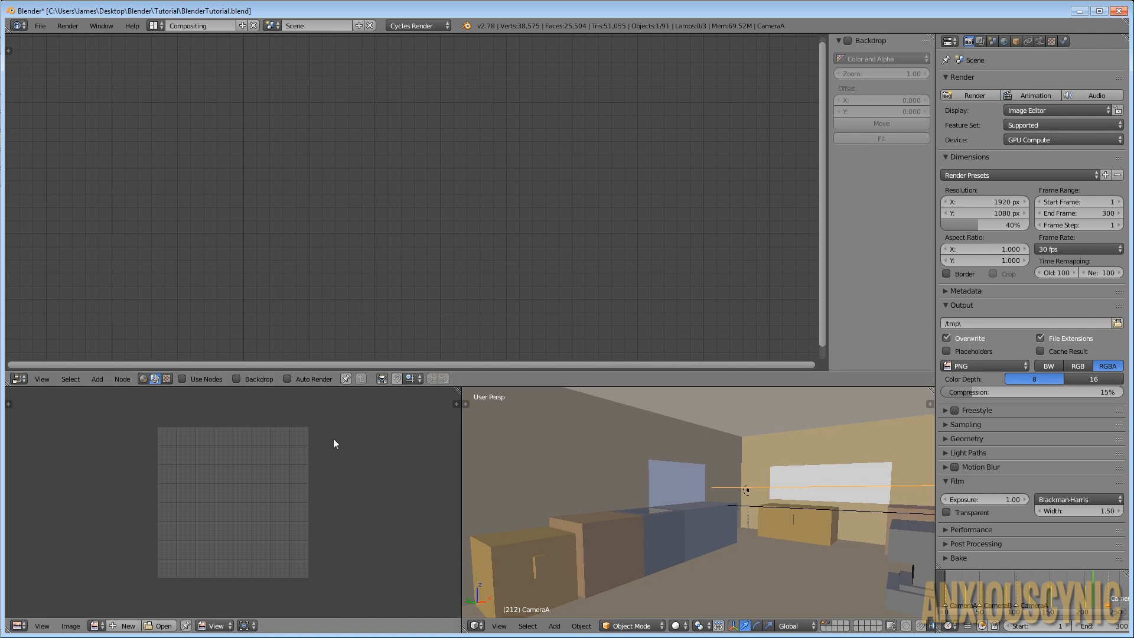
key(F12)
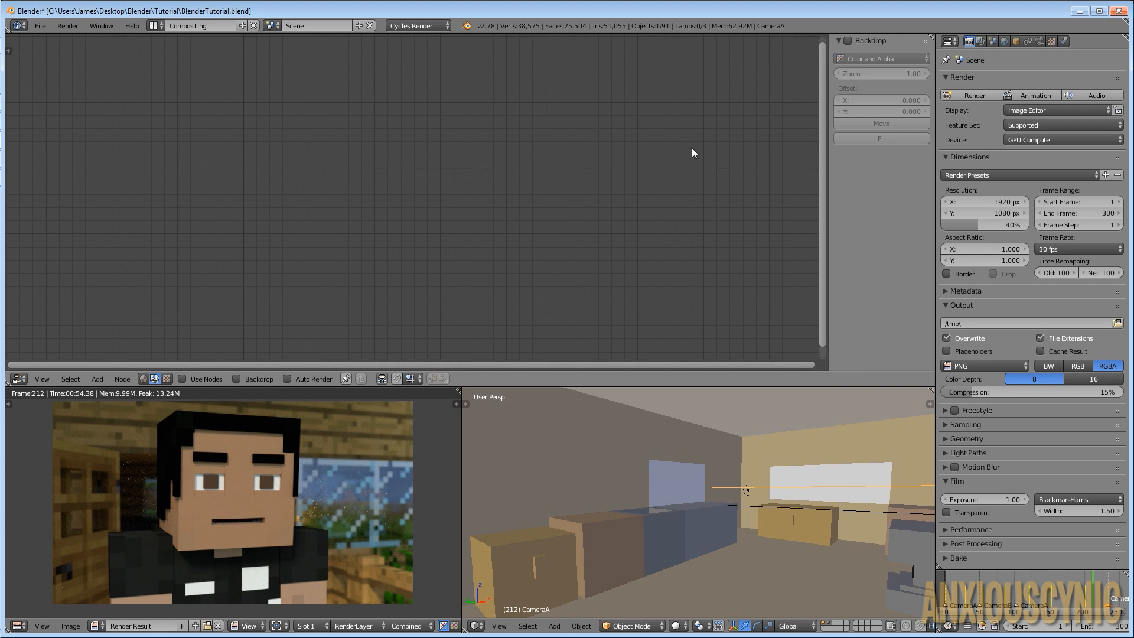
Enable compositing nodes for the scene and move the Render Layers and Composite nodes far apart
key(n)
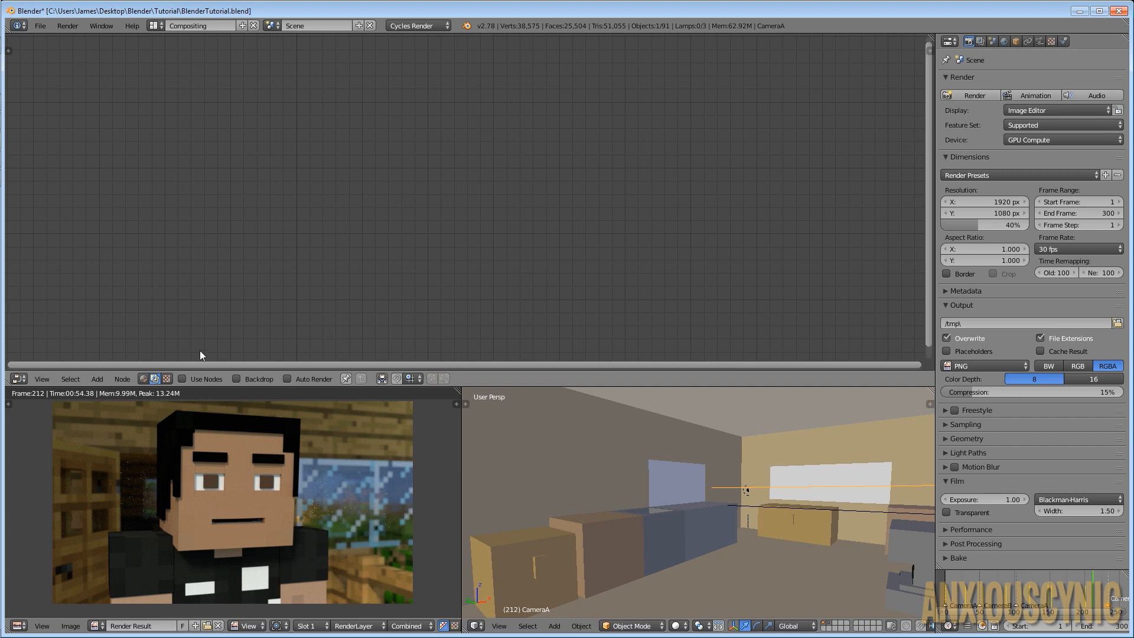
click(182, 378)
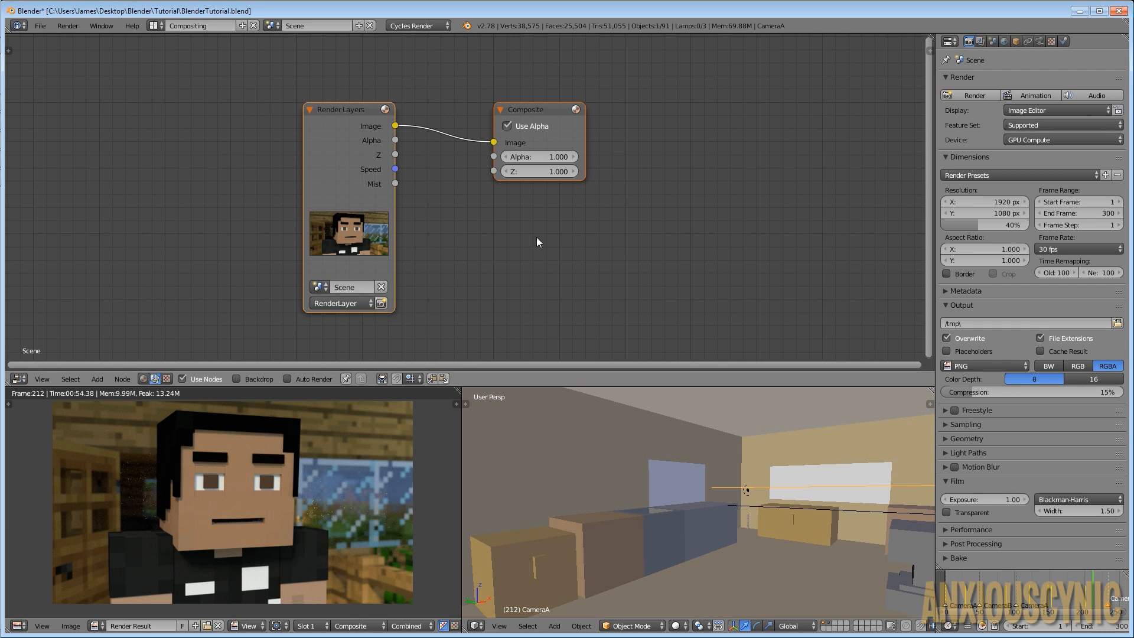
scroll(501, 285, down, 2)
middle_drag(531, 251, 495, 250)
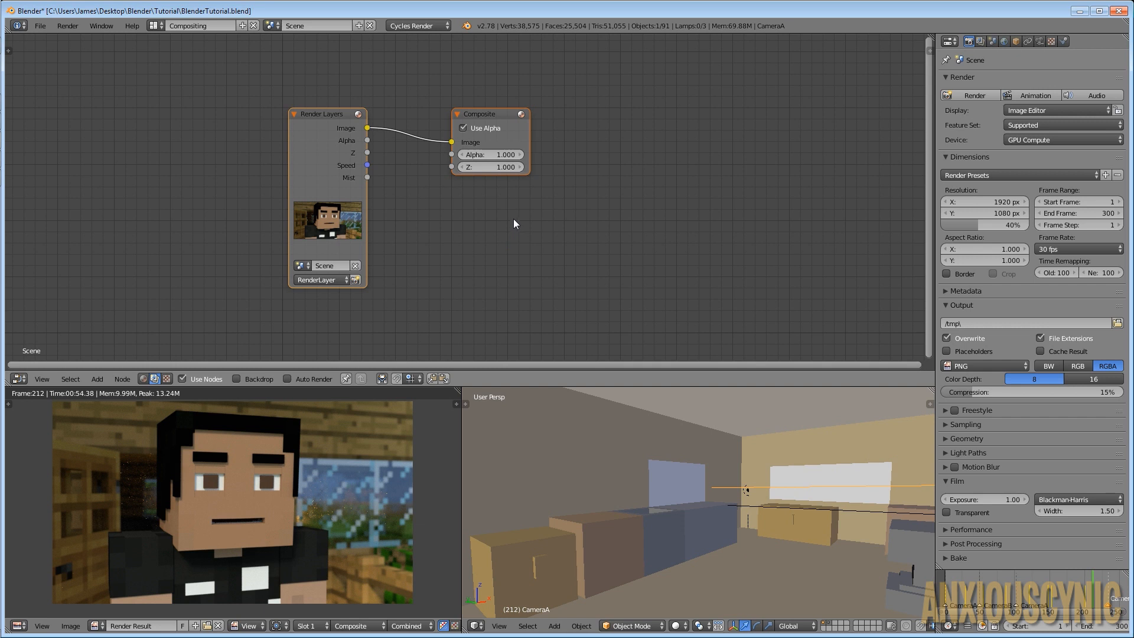
click(488, 110)
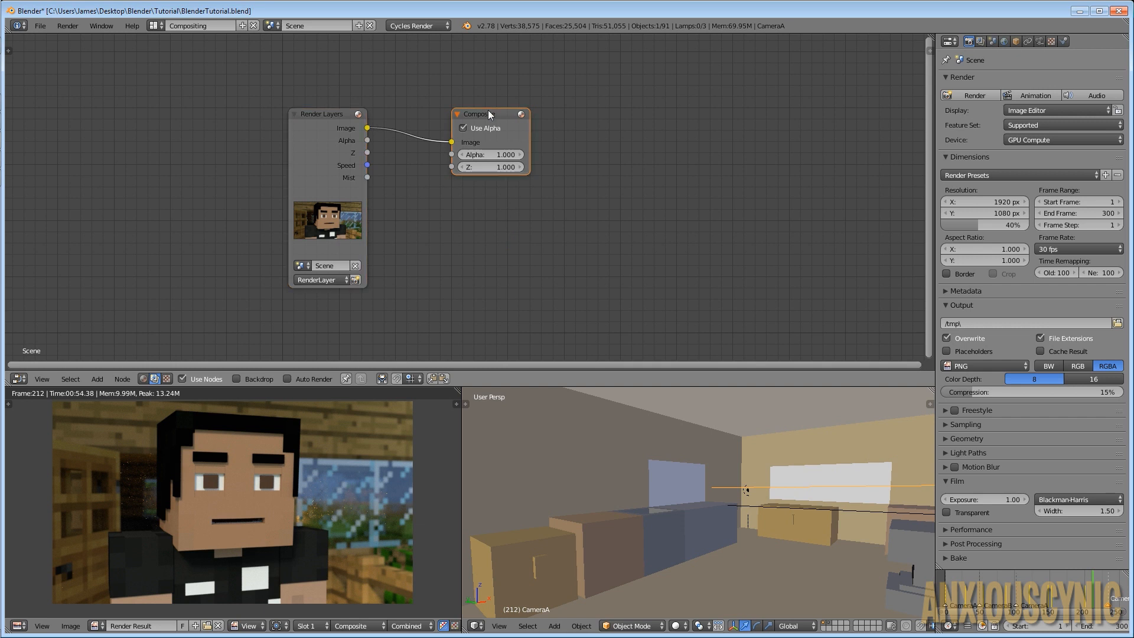
drag(487, 110, 791, 108)
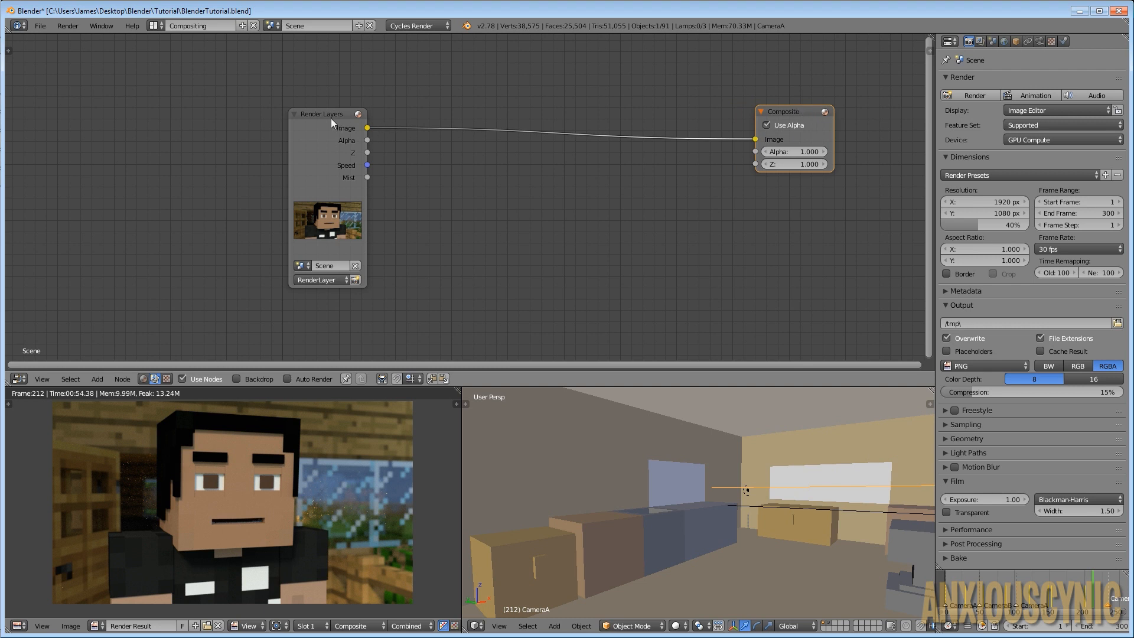
drag(331, 118, 134, 128)
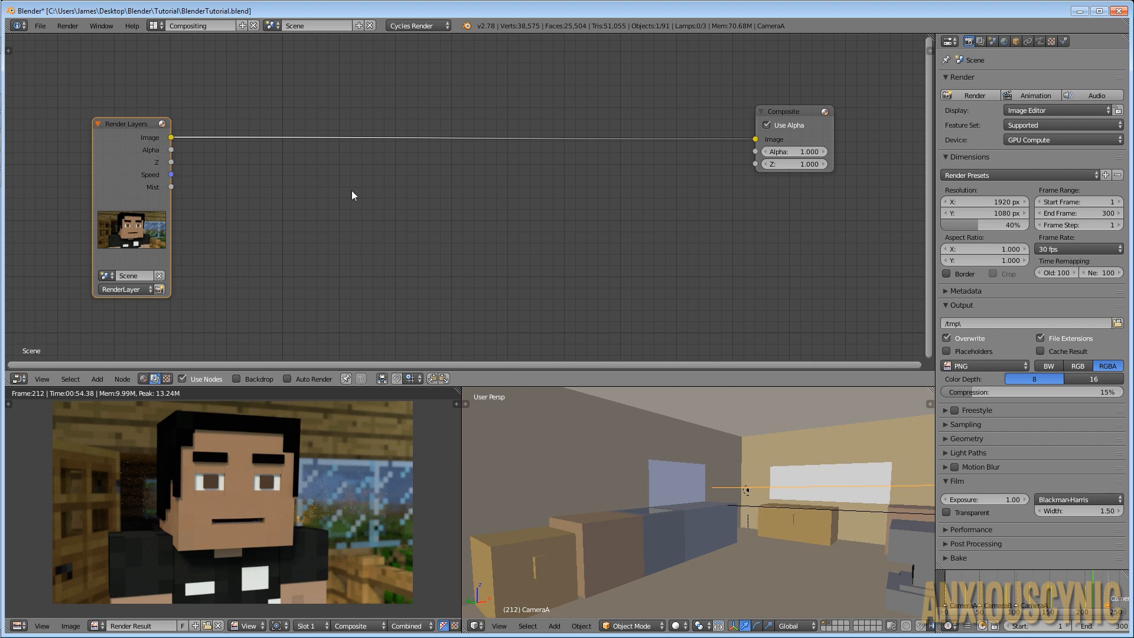
Check which passes are enabled for RenderLayer, and return to the render settings
click(980, 41)
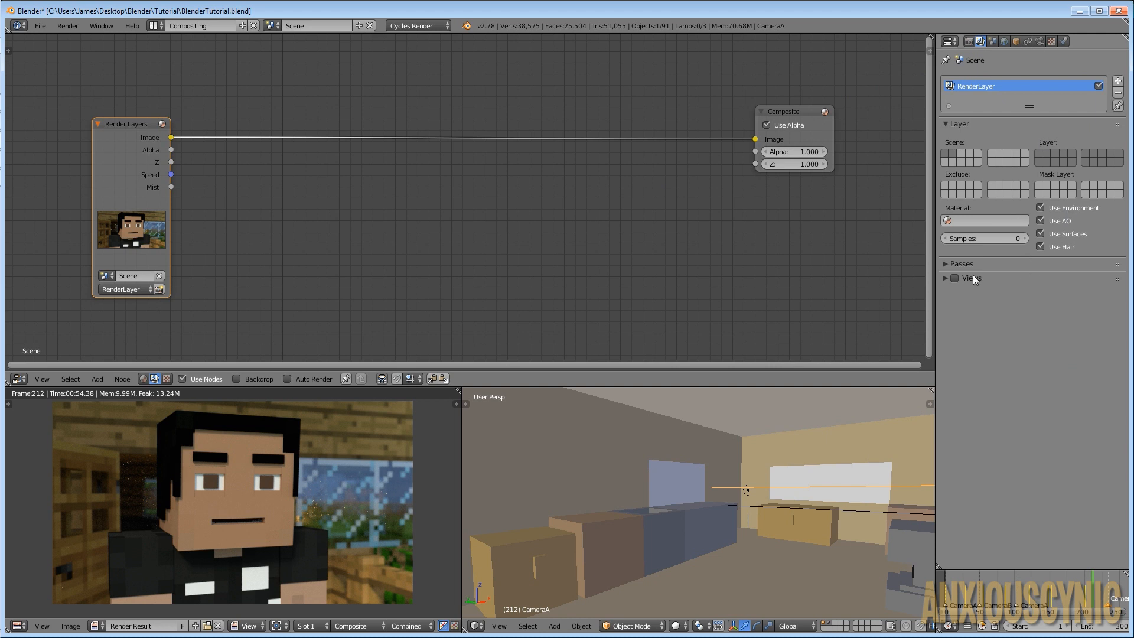
click(958, 264)
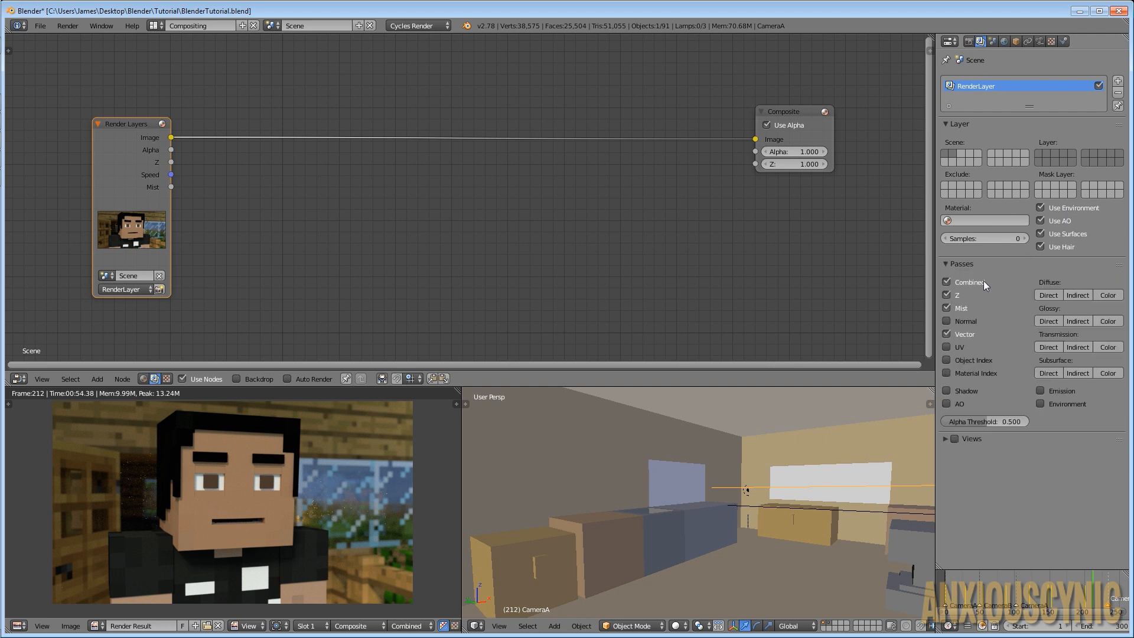
click(963, 264)
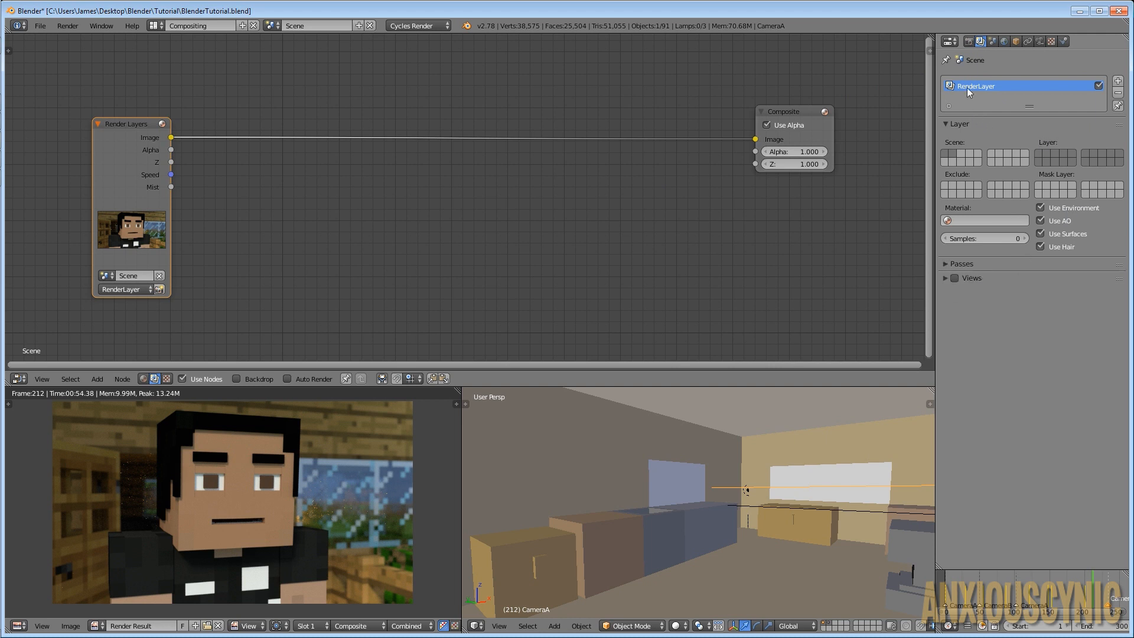
click(968, 42)
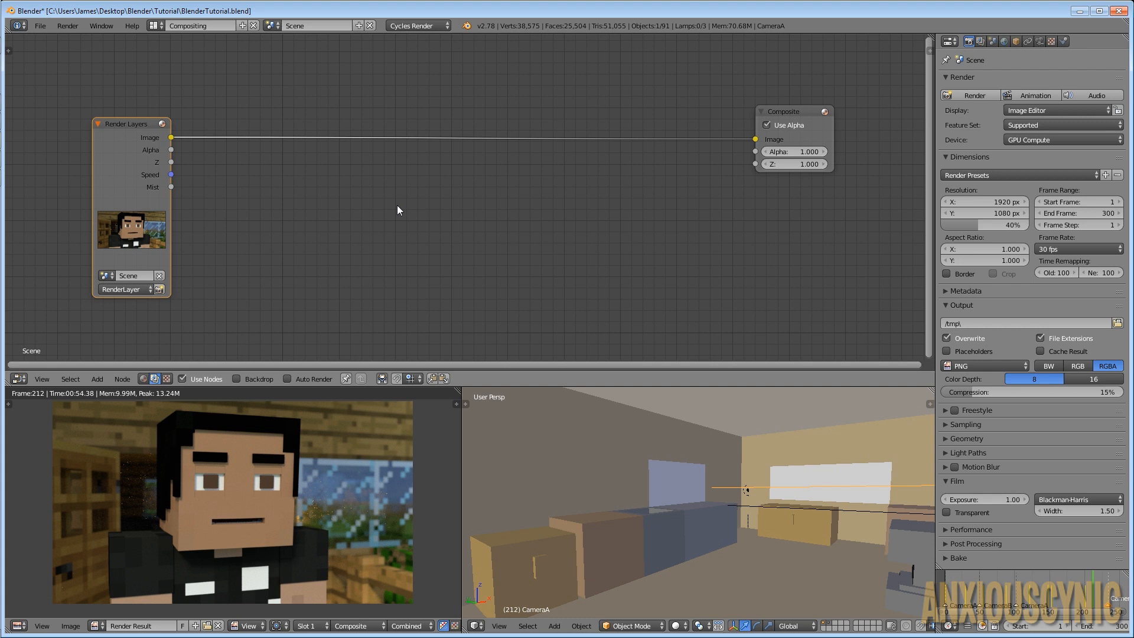
Add a Mix node between Render Layers and Composite, placed below their link
key(shift+a)
click(94, 380)
key(shift+a)
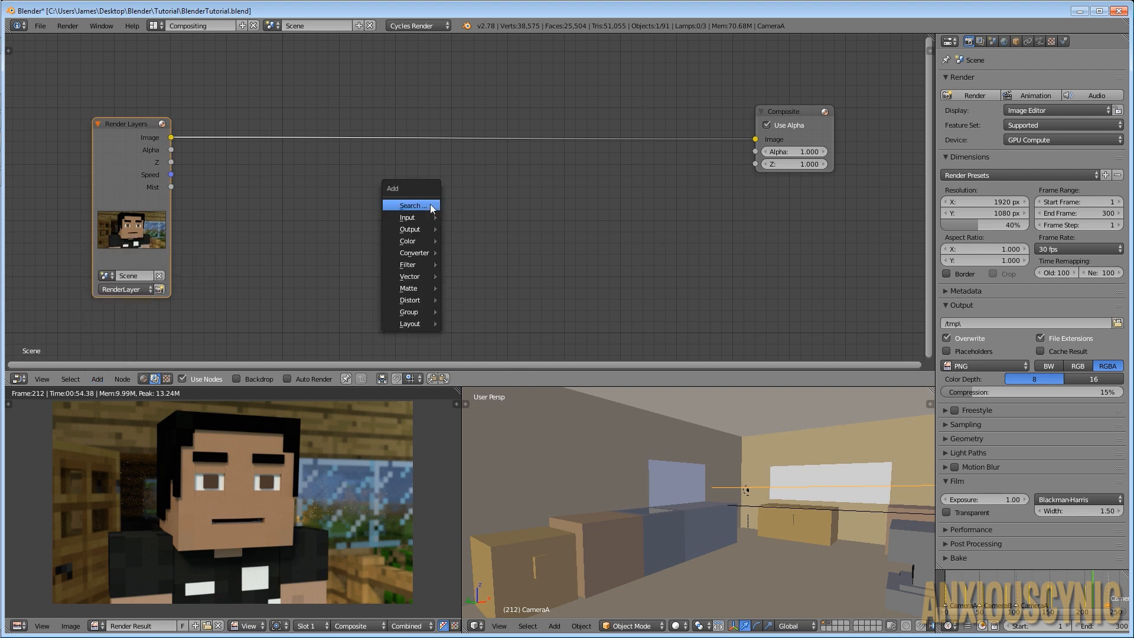
click(412, 207)
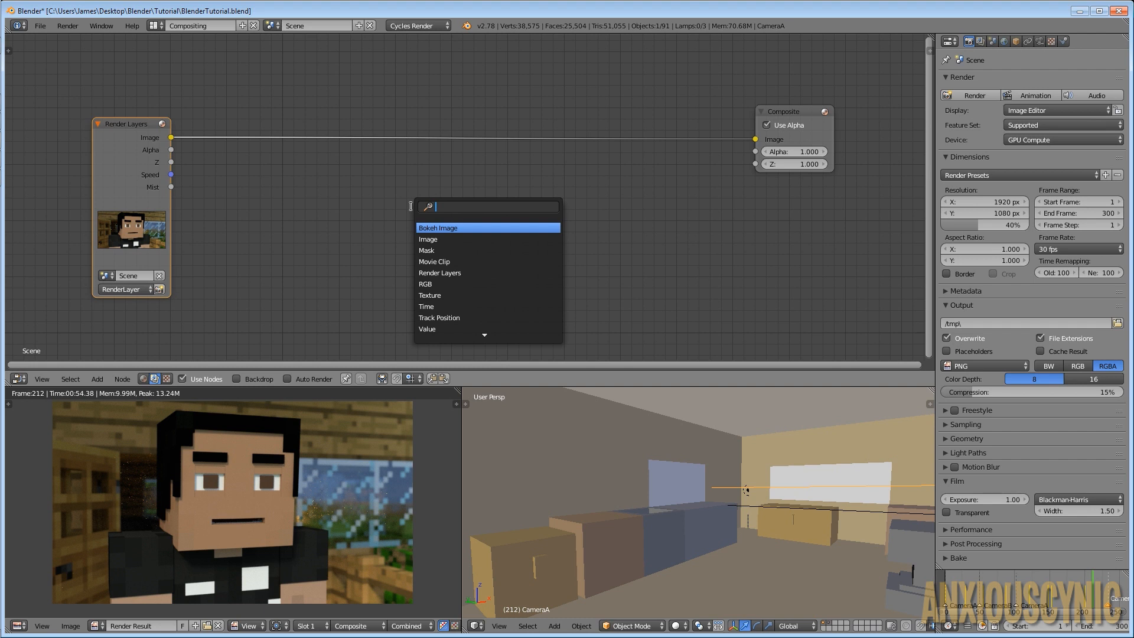
text(Mix)
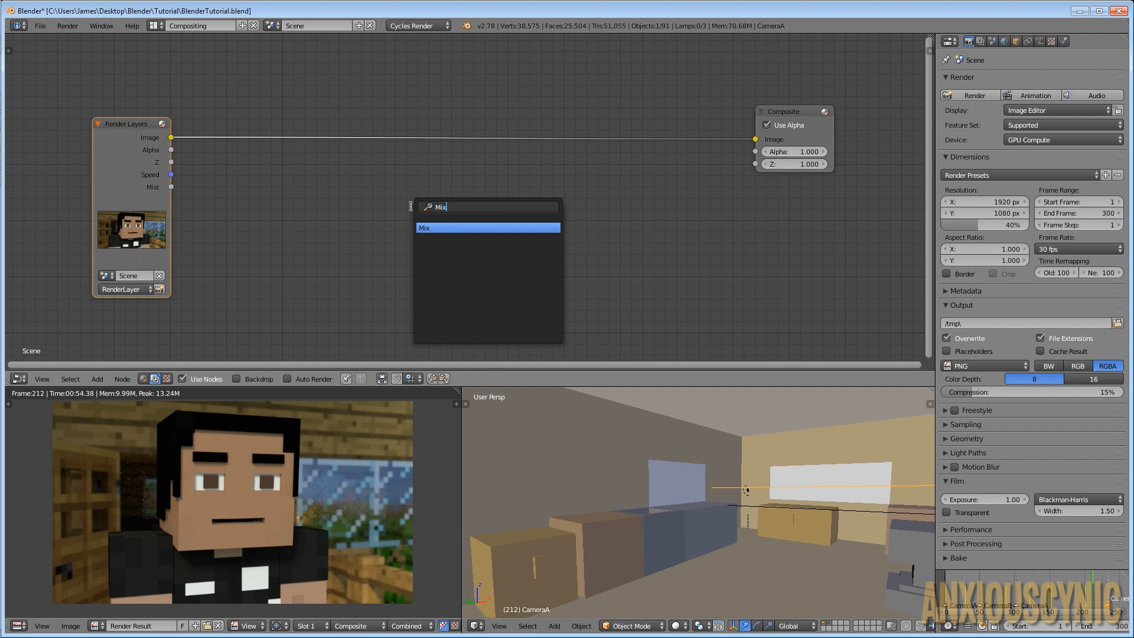
key(Return)
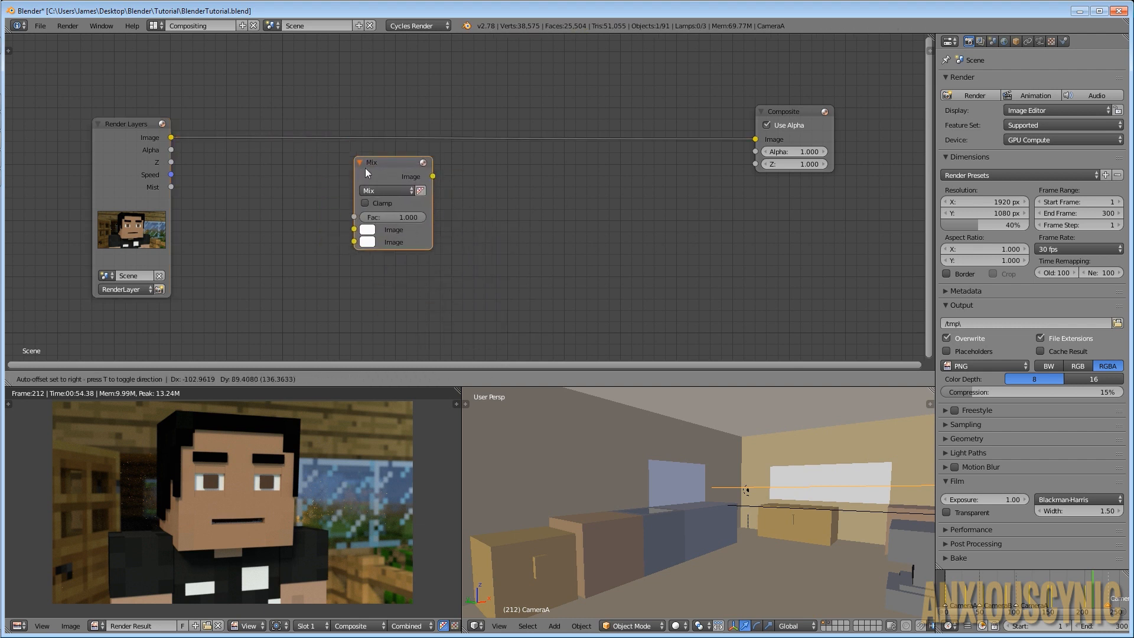
click(325, 185)
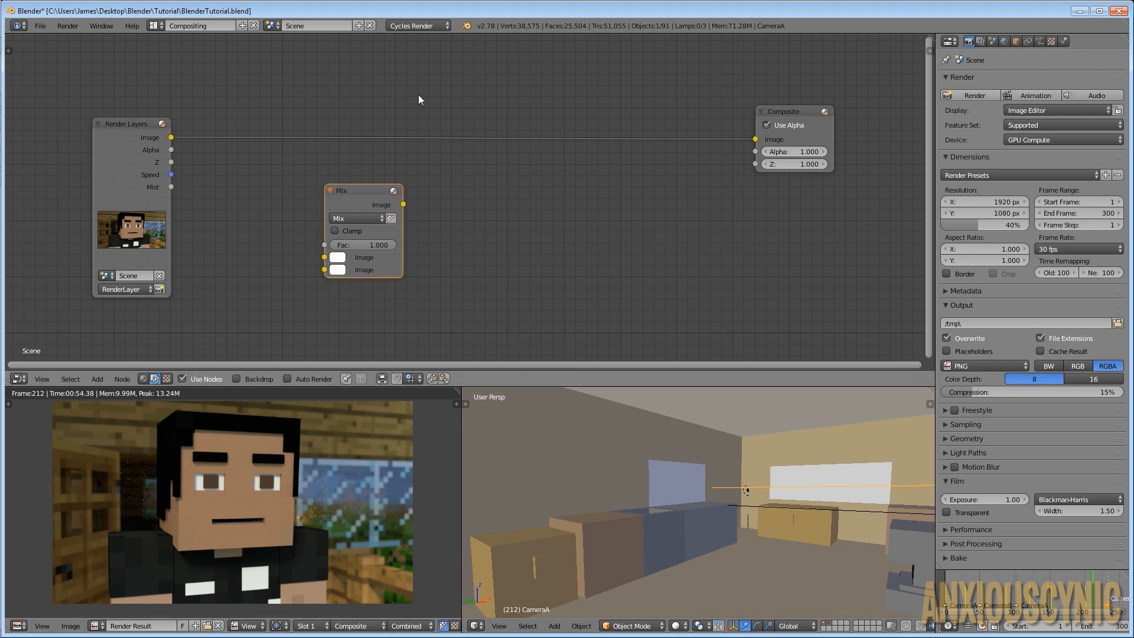
Add a Viewer node and place it just beneath the Composite node
key(shift+a)
click(652, 214)
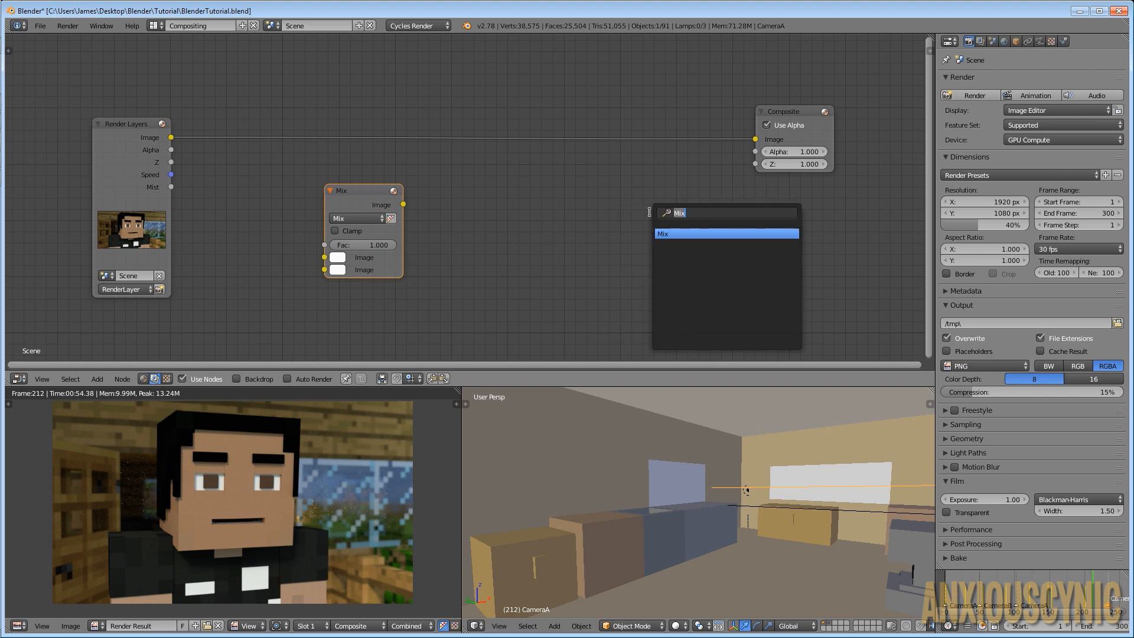
text(view)
click(695, 245)
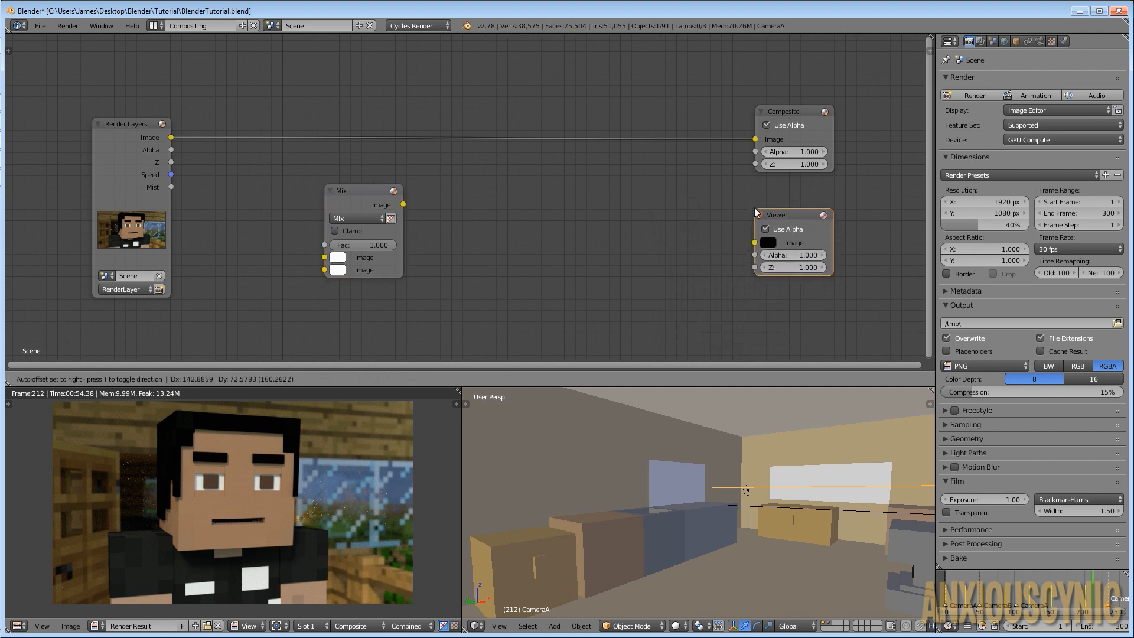
click(769, 199)
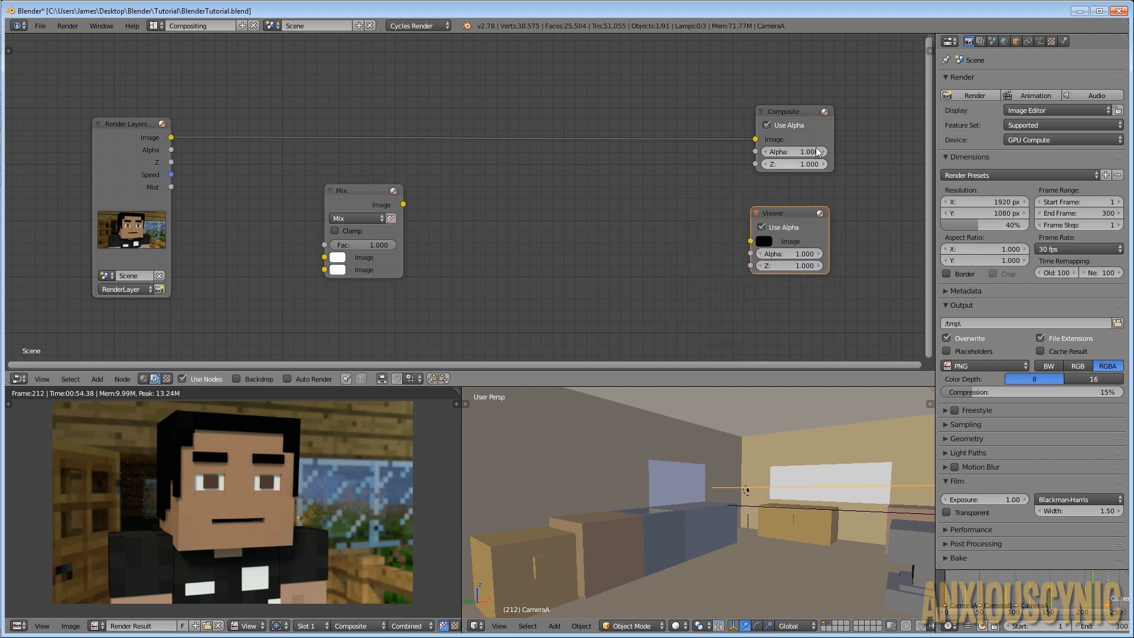
drag(793, 208, 814, 183)
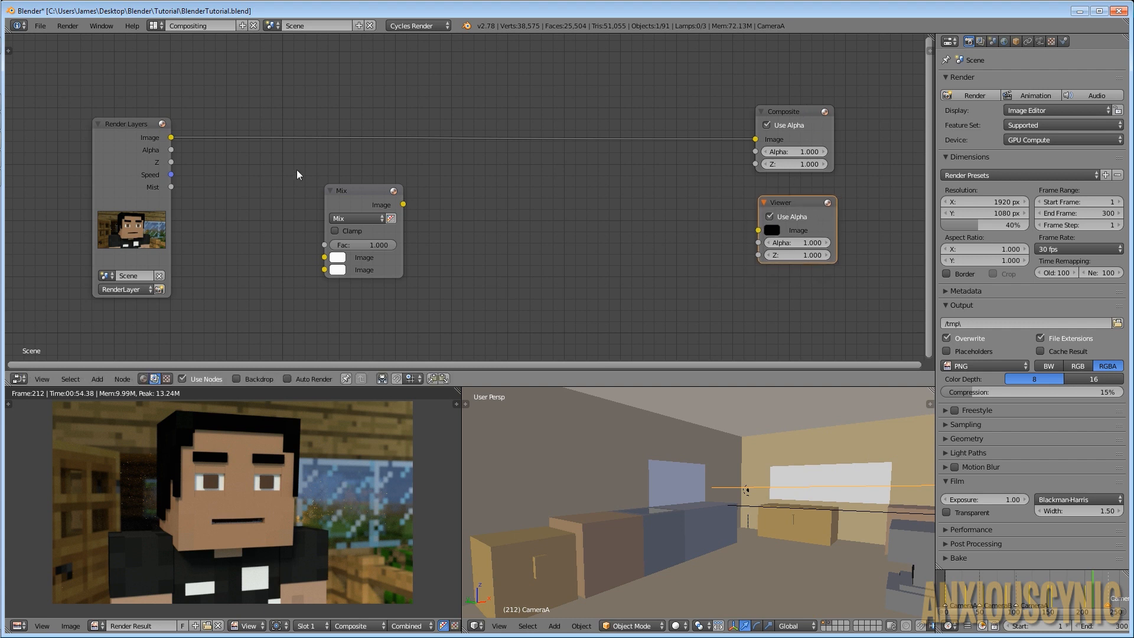
Link the Render Layers image to the Viewer node and turn on the node editor backdrop
drag(171, 137, 763, 231)
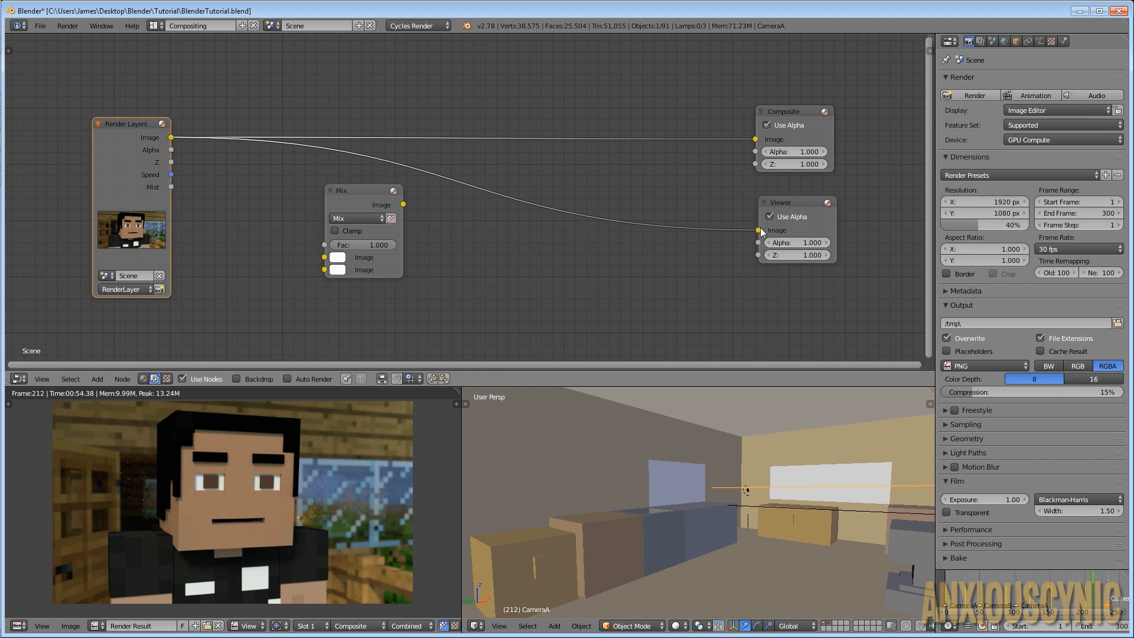
click(236, 379)
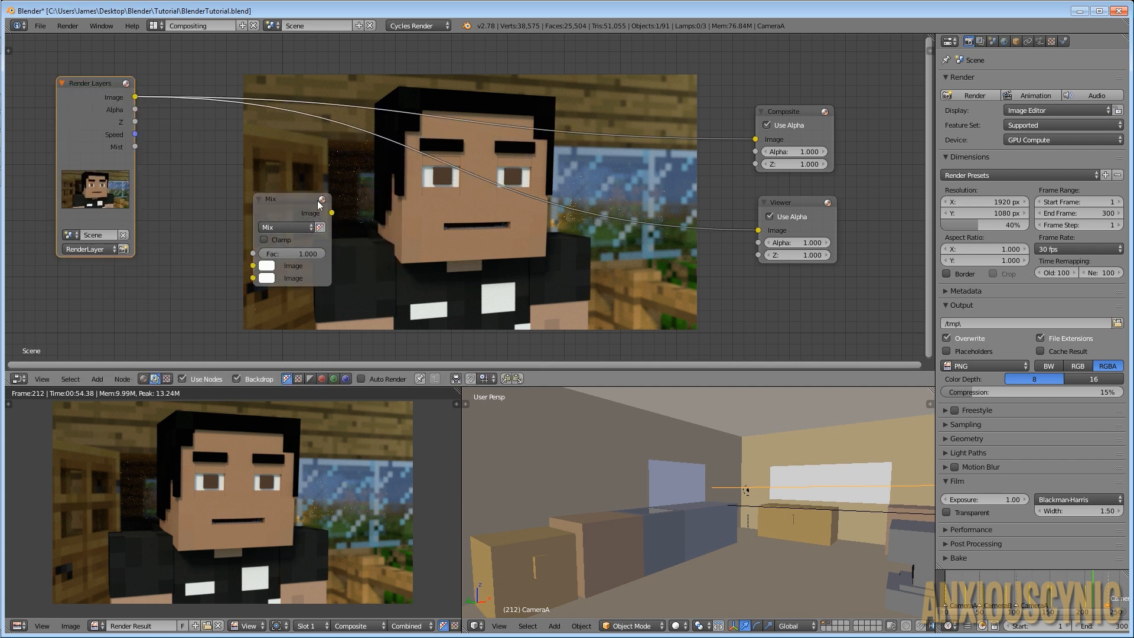
Wire the Mix node with Mist into Fac, the render image into its first Image input, and its output into Composite and Viewer
drag(135, 146, 255, 254)
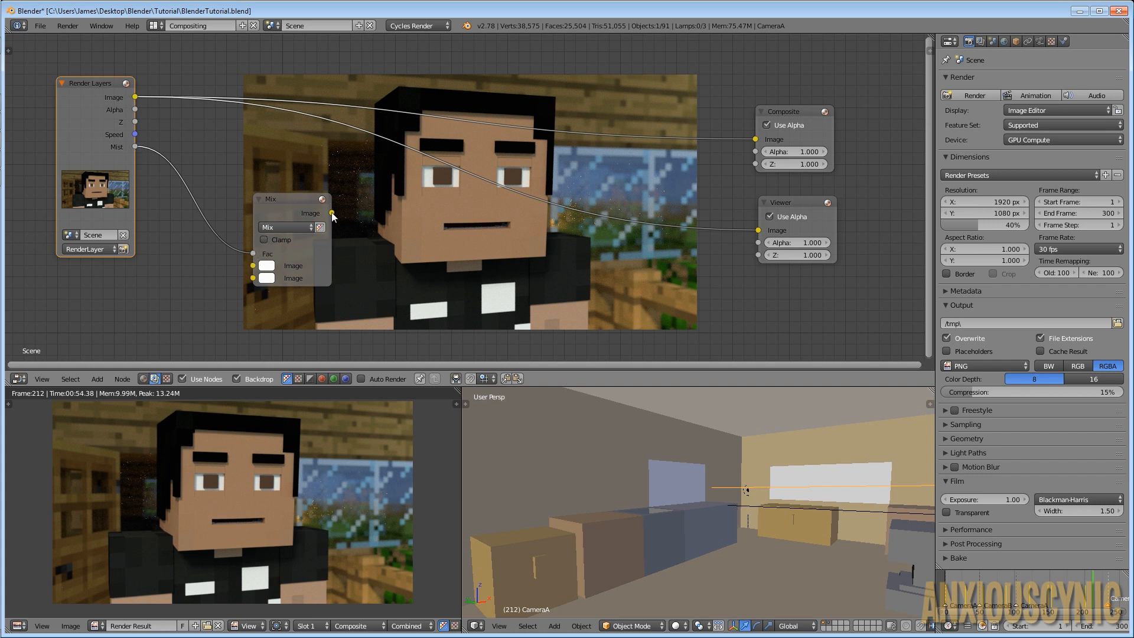
drag(332, 212, 760, 137)
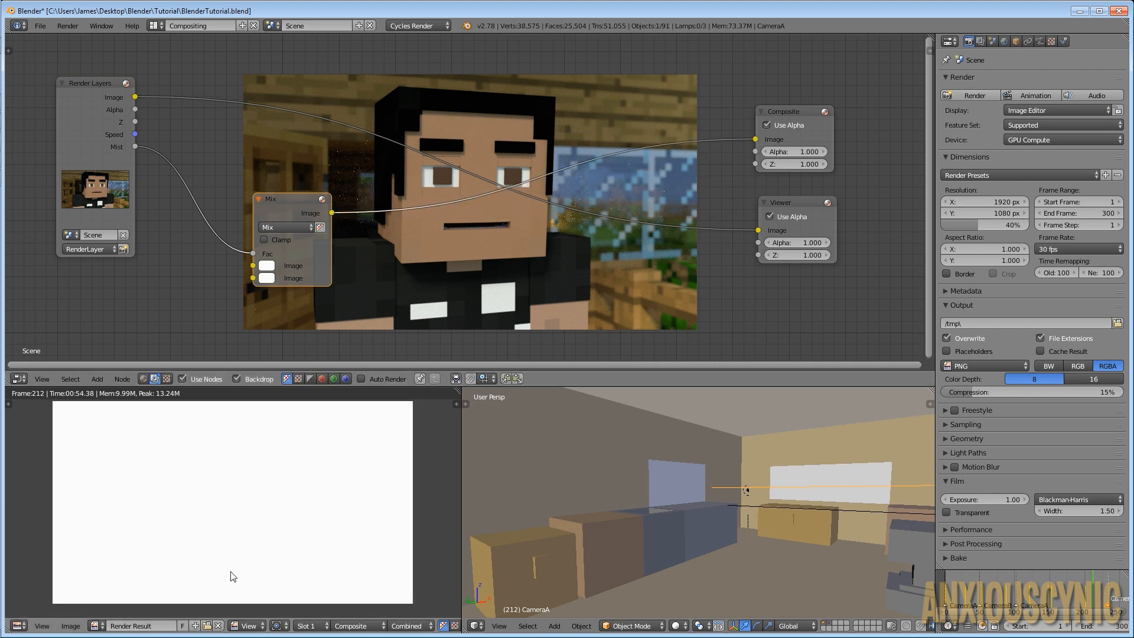
drag(332, 212, 758, 230)
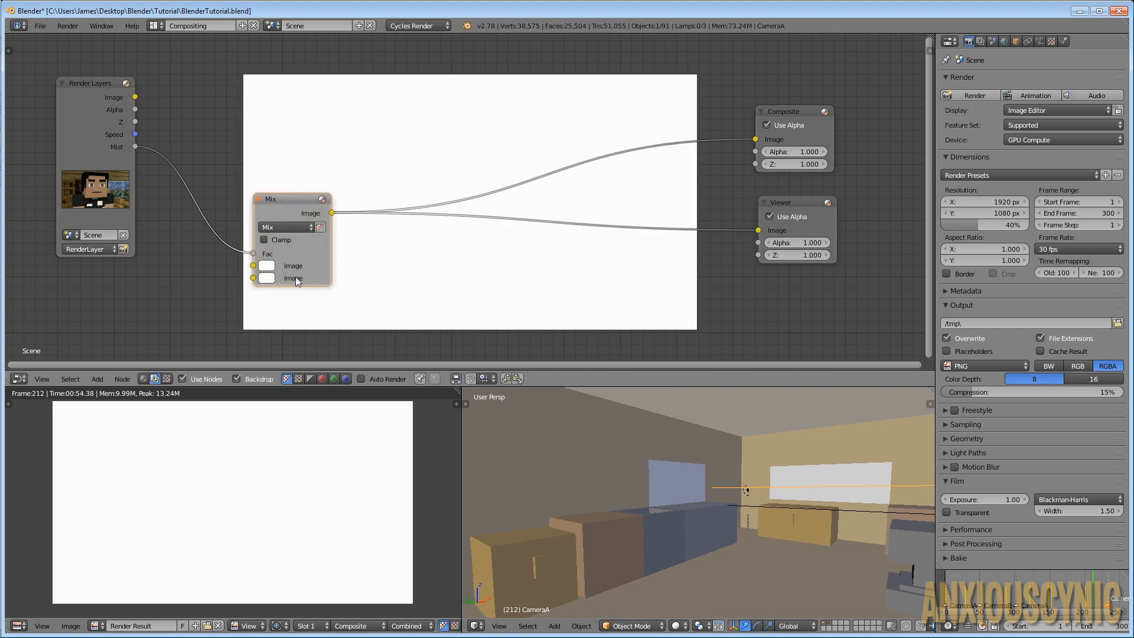
drag(135, 96, 155, 113)
drag(219, 207, 253, 264)
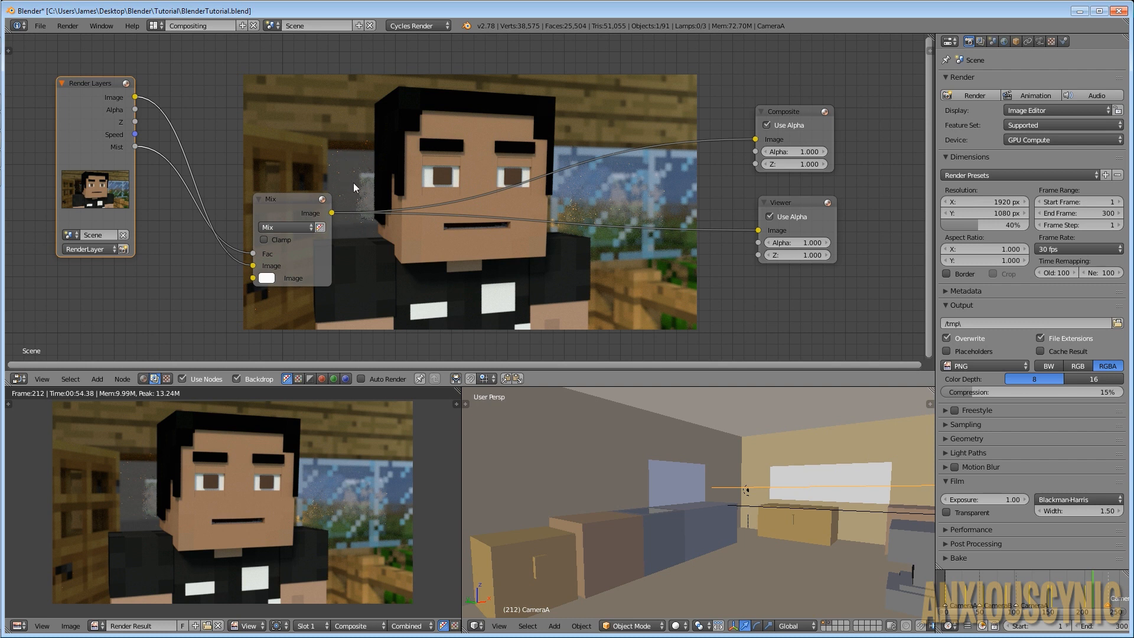
Move the Mix node slightly lower and link the Render Layers image directly to Composite
key(ctrl+z)
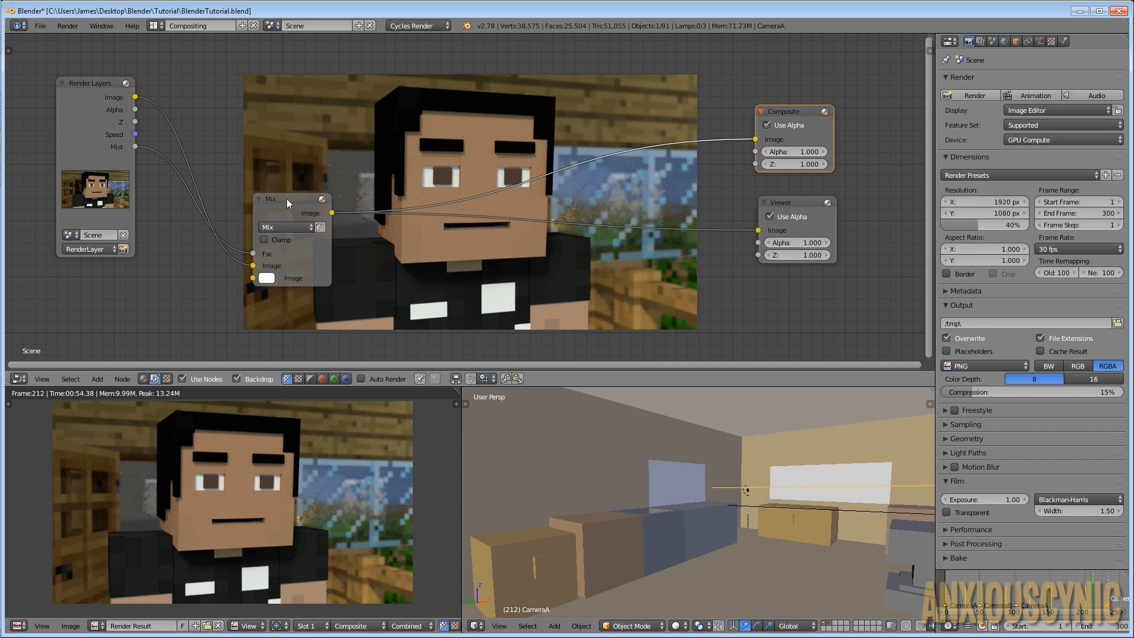
mouse_move(286, 199)
mouse_down()
mouse_move(311, 200)
mouse_move(284, 214)
mouse_up()
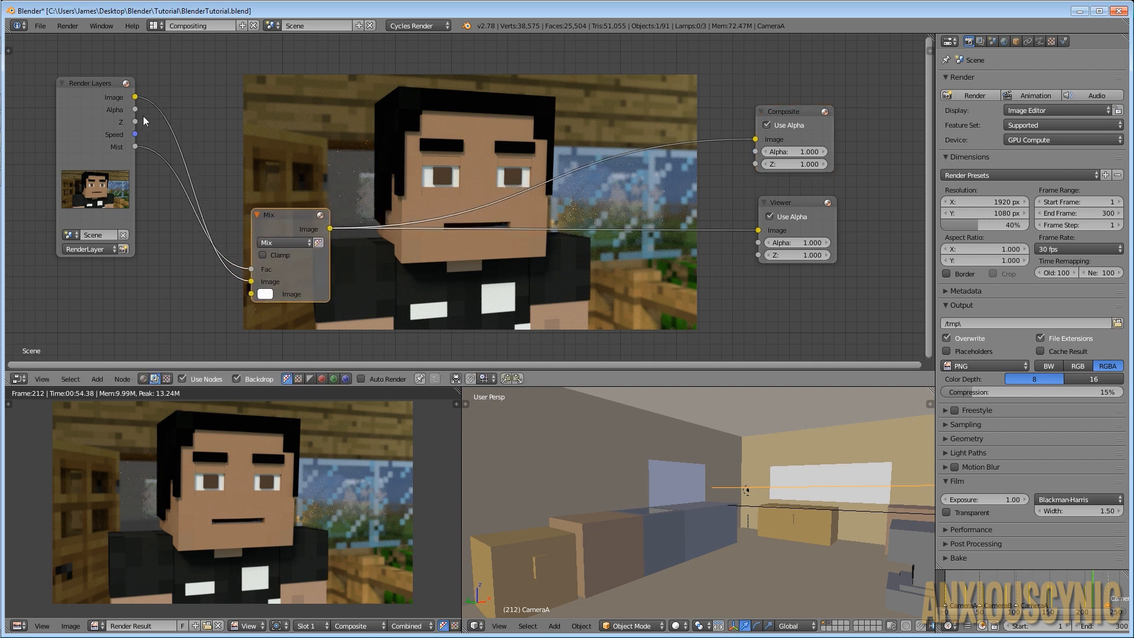
drag(135, 97, 749, 137)
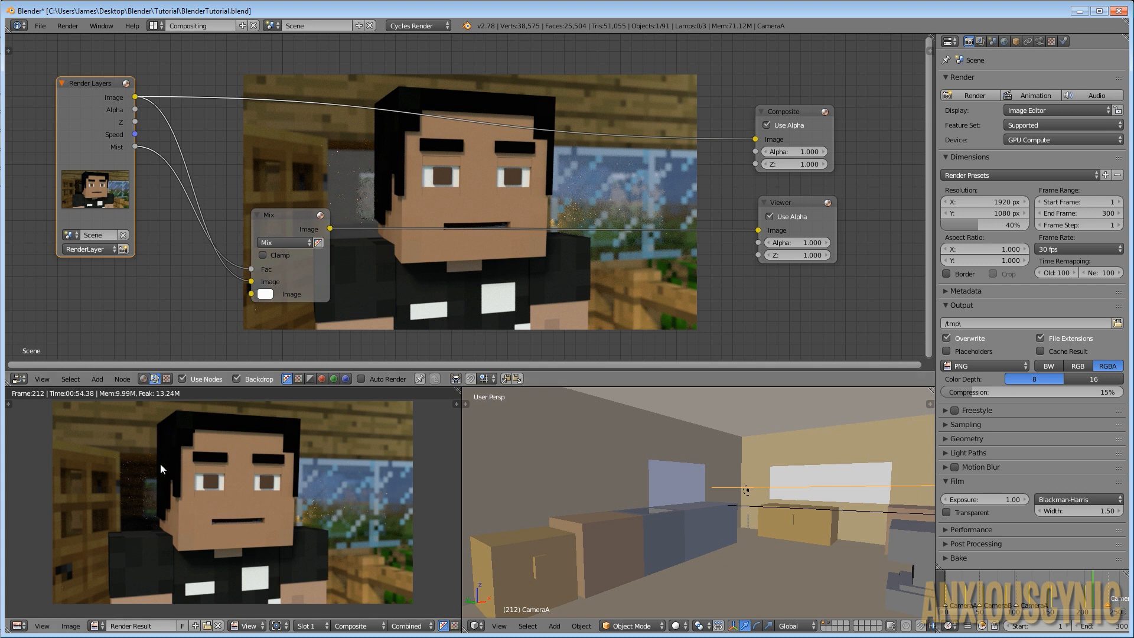
Swap the Composite and Viewer sources between the plain render and the Mix output for comparison, and swap them back
drag(757, 140, 765, 231)
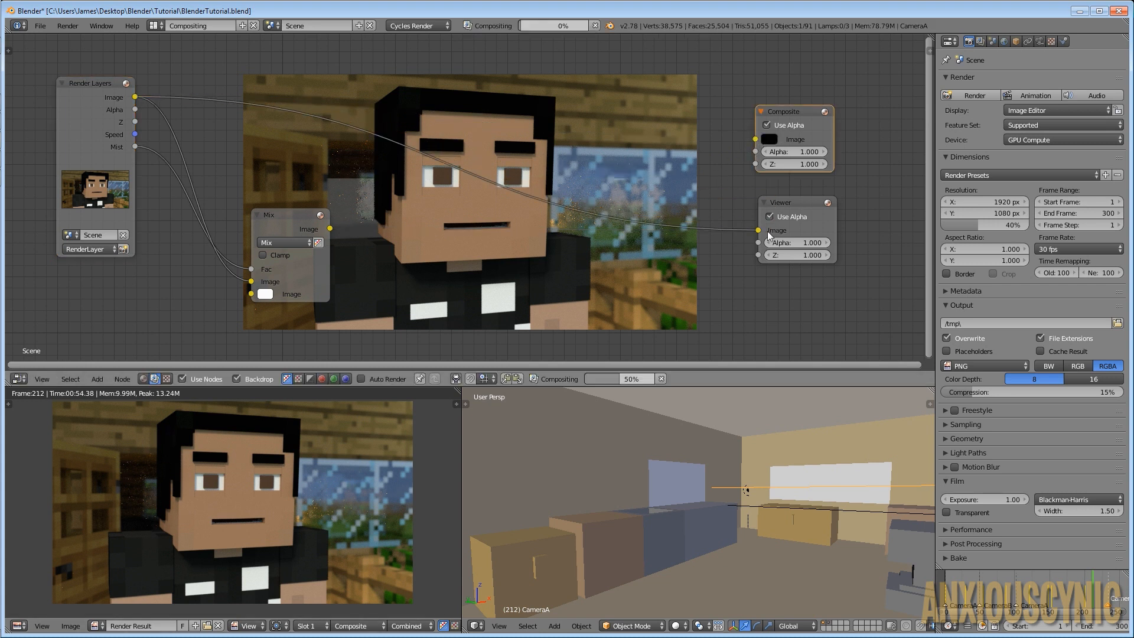
drag(338, 228, 755, 140)
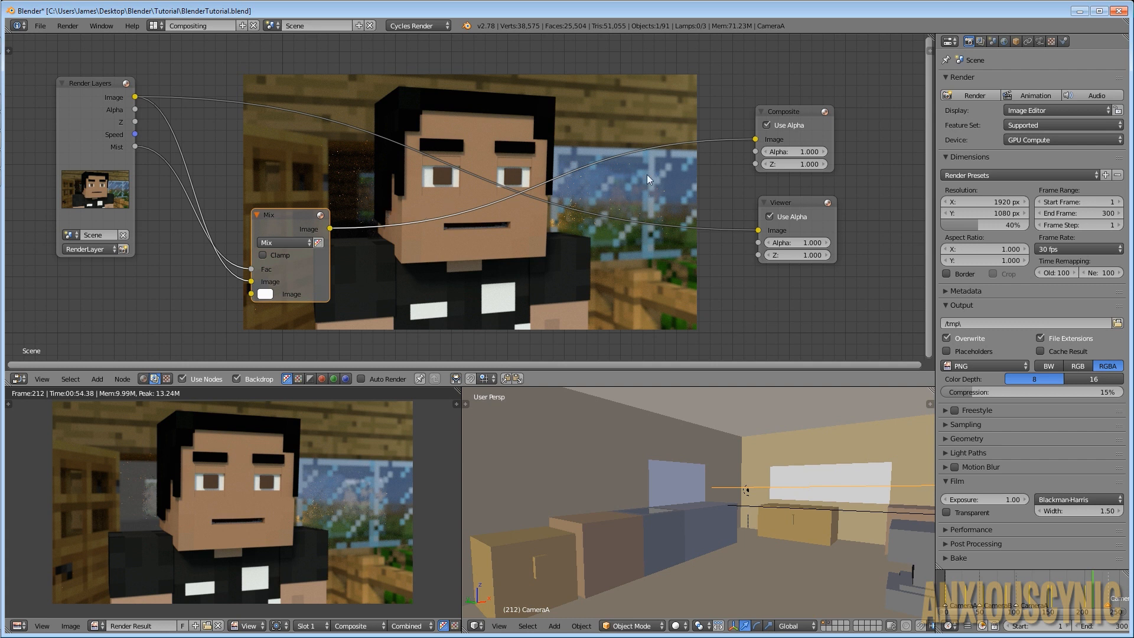
drag(755, 139, 758, 230)
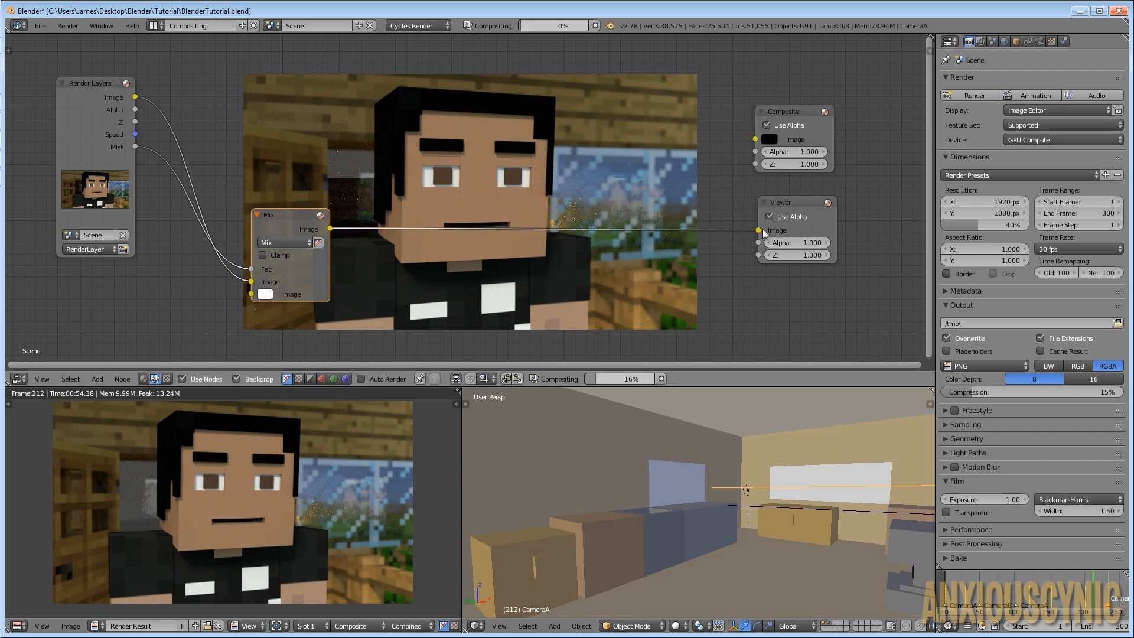
drag(135, 96, 736, 148)
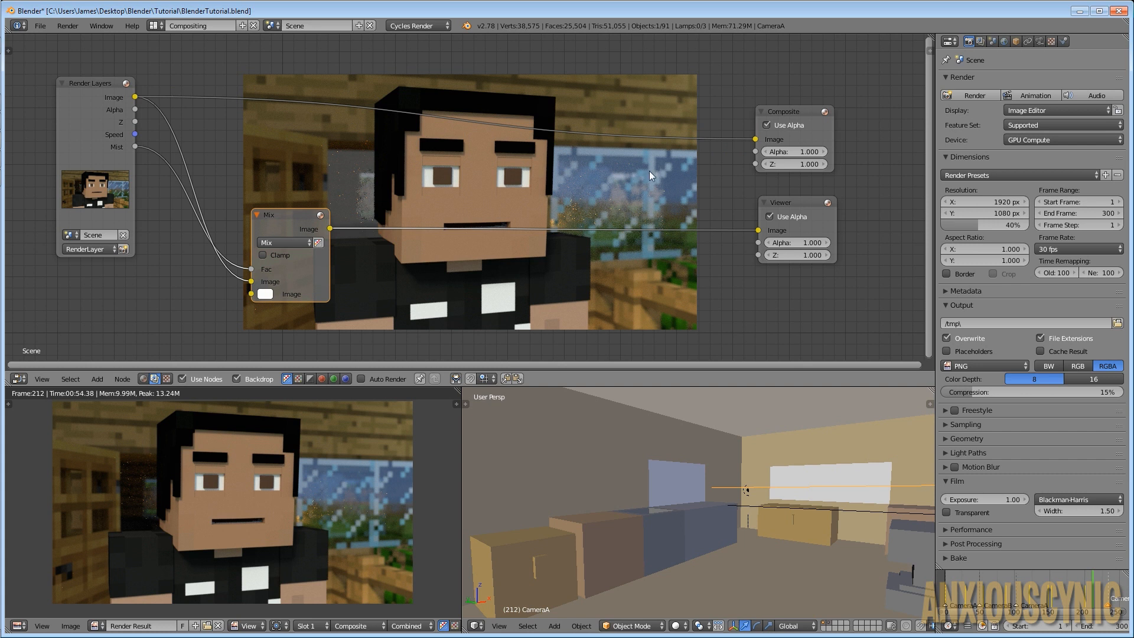
Try a light cyan with R 0.425, G 0.926 and B 1.000 as the Mix node's second Image colour
drag(294, 214, 349, 194)
click(320, 275)
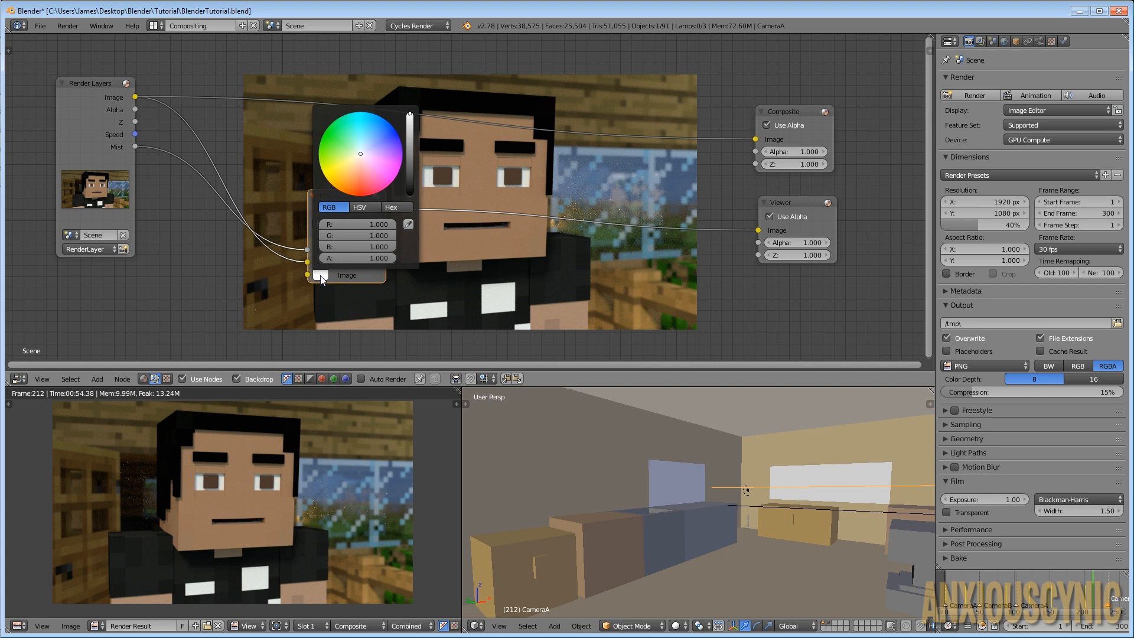
click(367, 146)
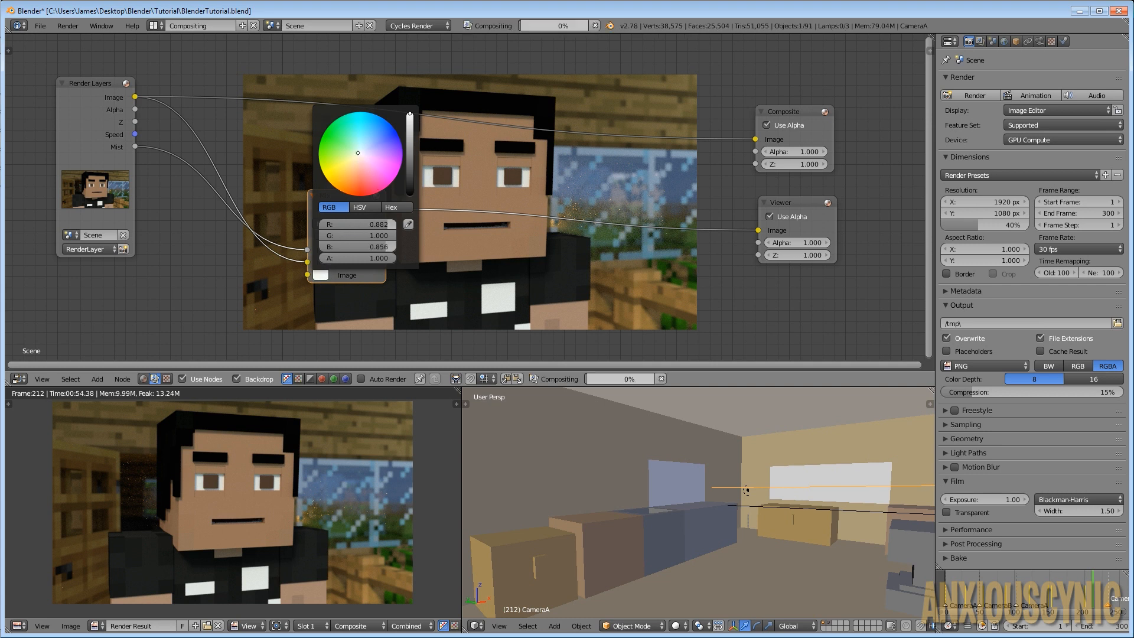
mouse_move(370, 116)
mouse_down()
mouse_move(336, 127)
mouse_move(357, 121)
mouse_move(374, 146)
mouse_move(362, 140)
mouse_up()
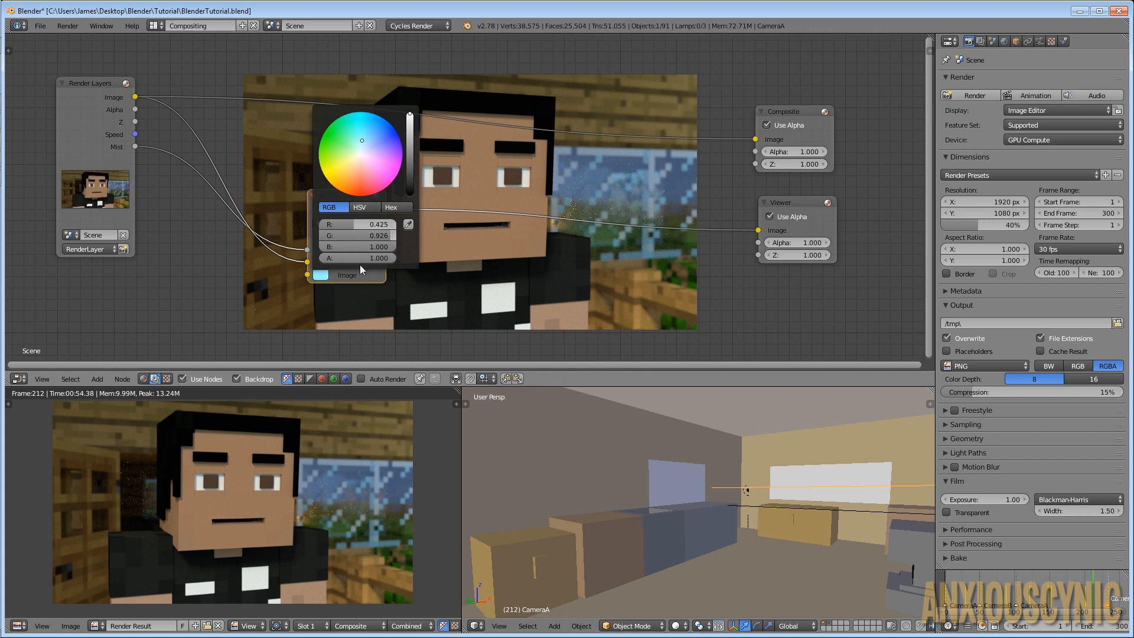
Move the Mix node down beside the Render Layers node and try bright red as its second Image colour
drag(348, 195, 226, 237)
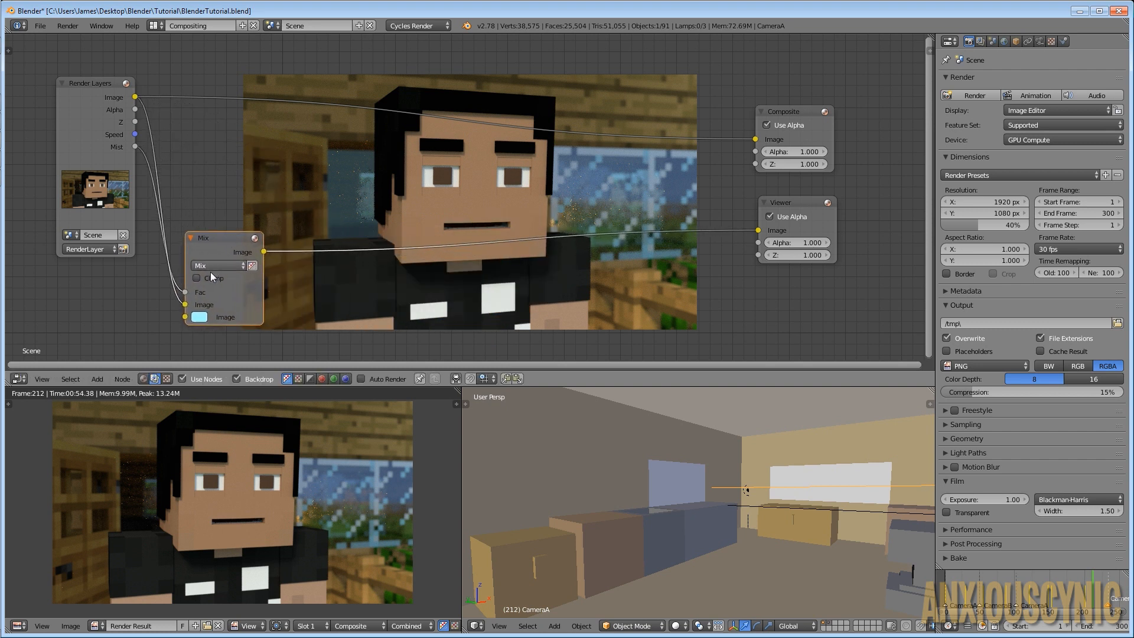
click(199, 317)
click(243, 235)
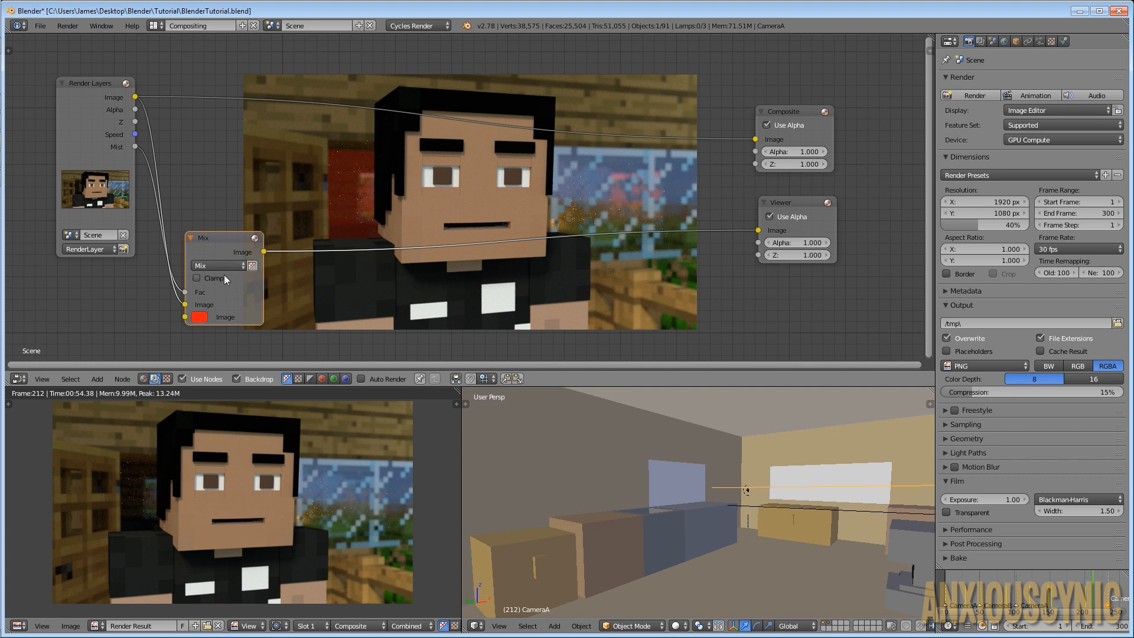
Set the Mix node's second Image colour to a pale blue, about R 0.577, G 0.778, B 1.000, and move the node slightly up and right
click(201, 317)
drag(248, 182, 244, 189)
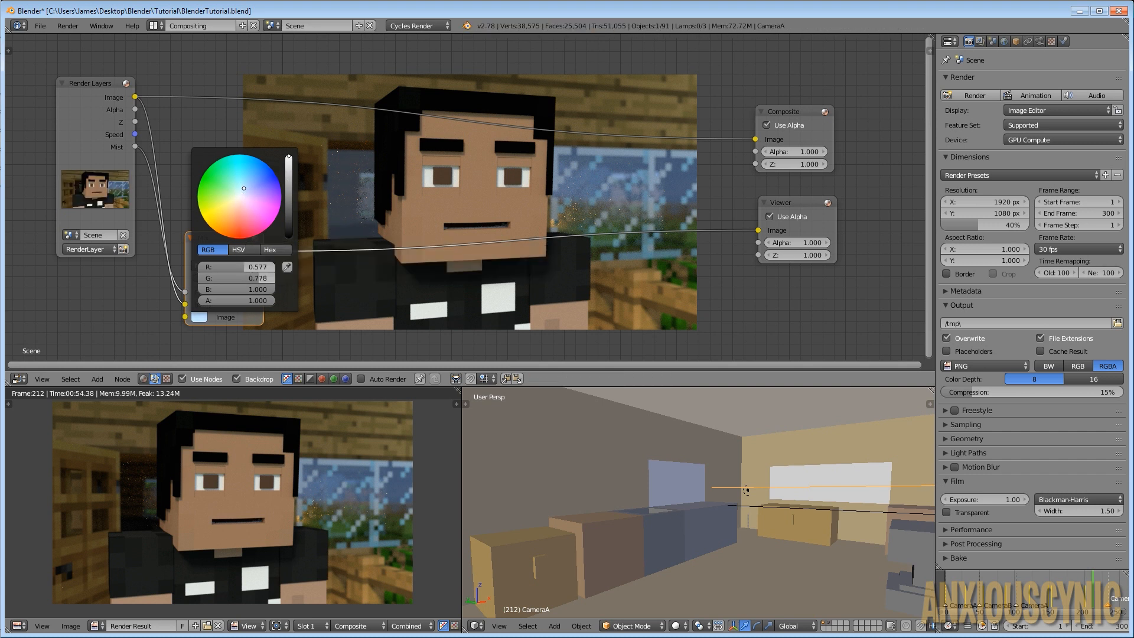
mouse_move(288, 158)
mouse_down()
mouse_move(293, 206)
mouse_move(290, 157)
mouse_up()
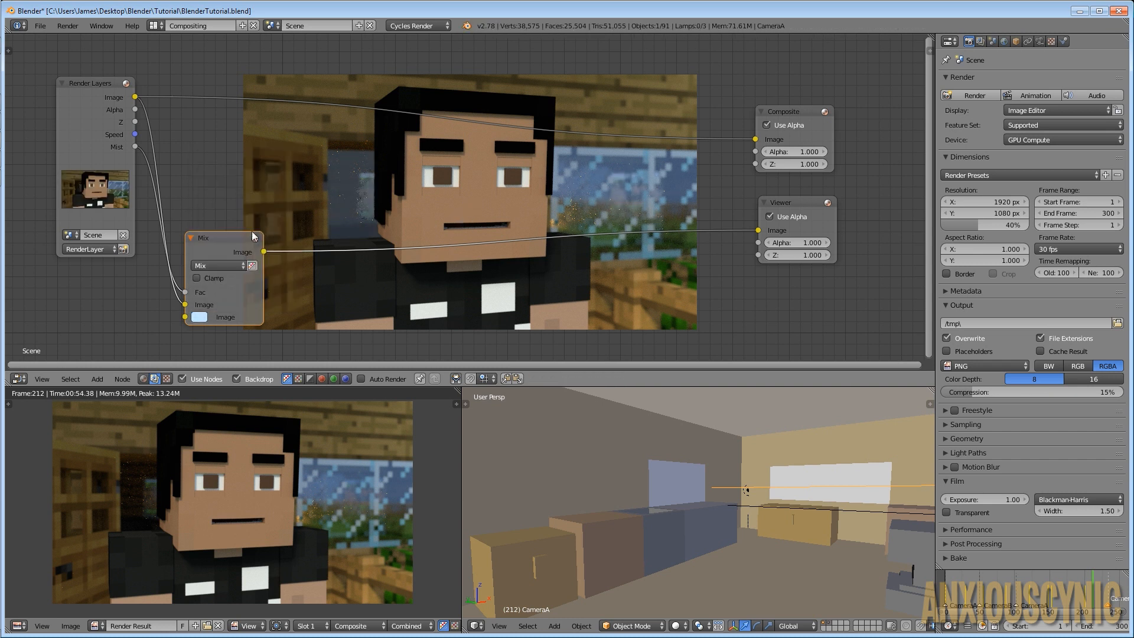
drag(252, 231, 303, 208)
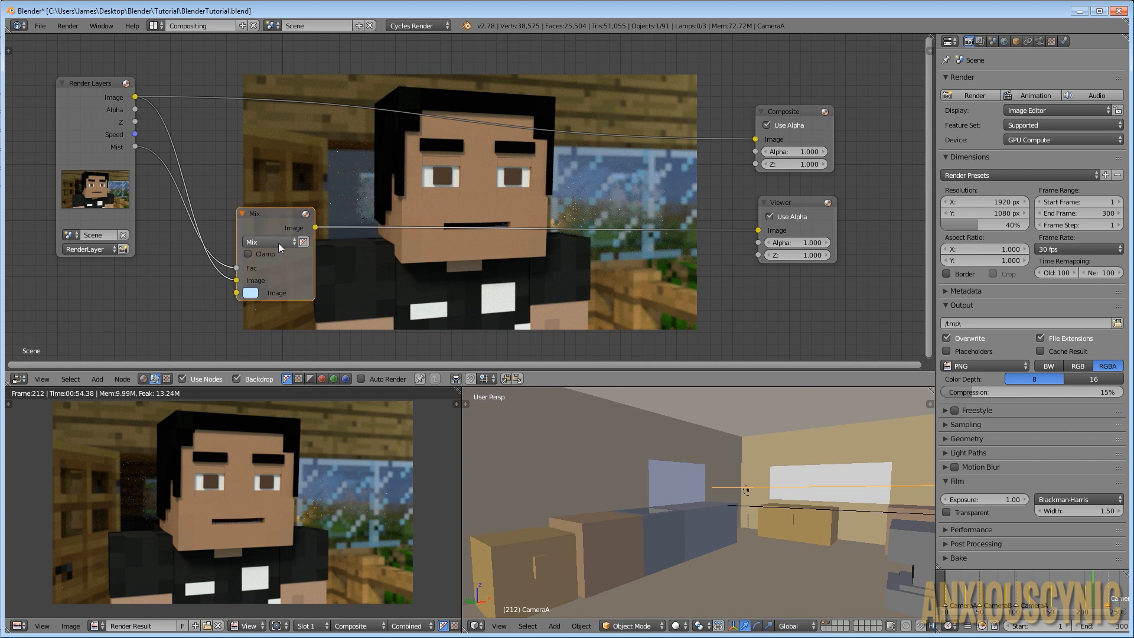
Show the Mist Pass start, depth and falloff settings of the world
click(1003, 42)
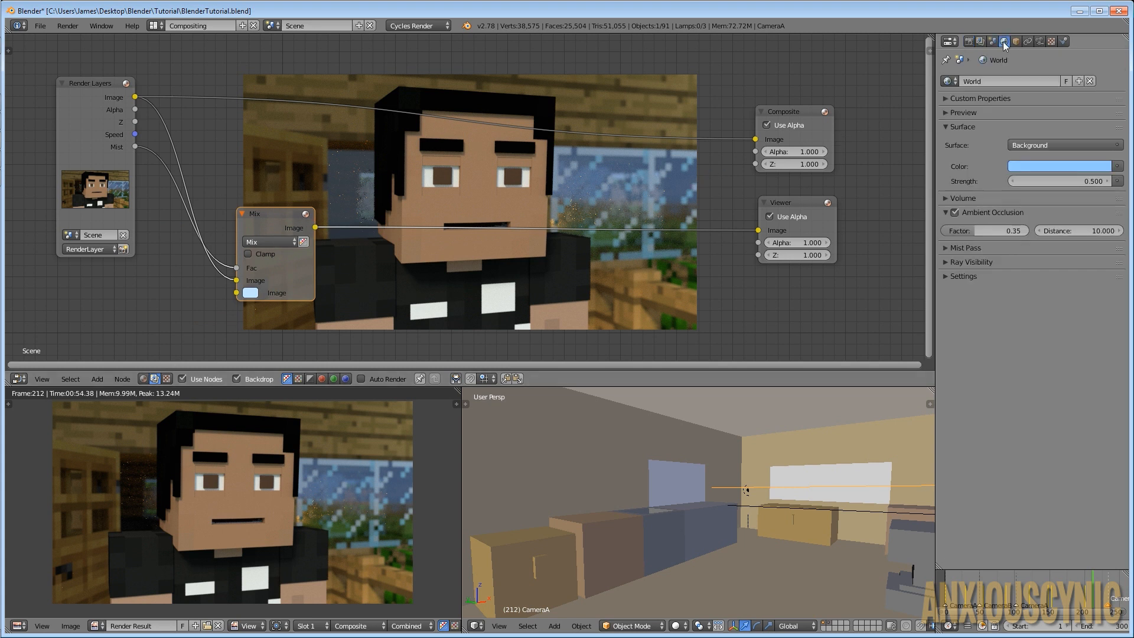
click(953, 250)
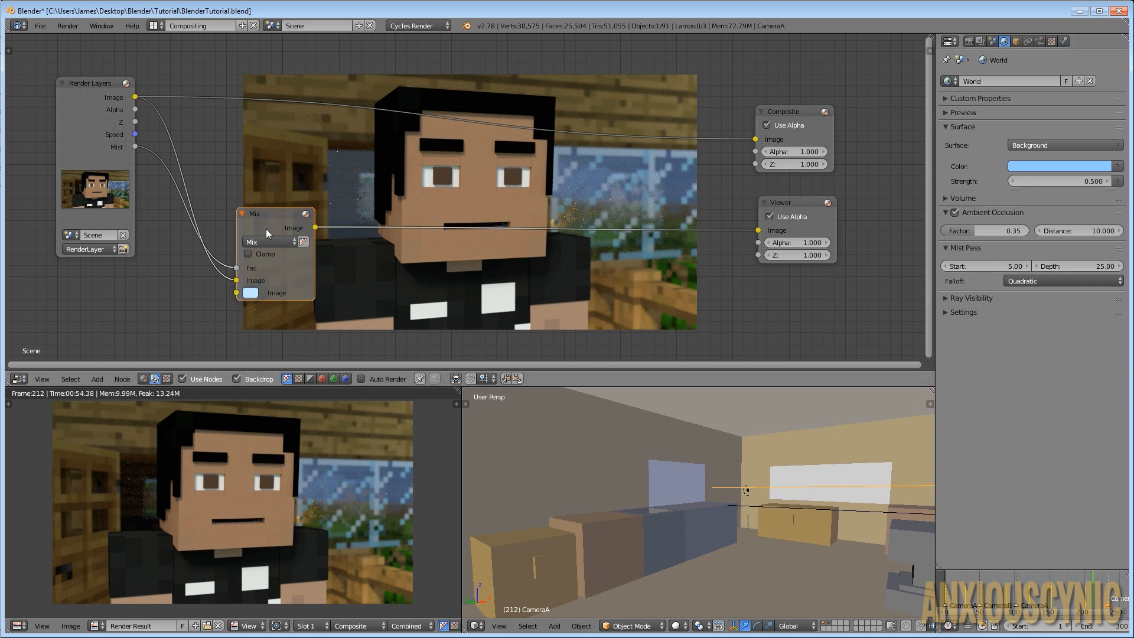
Make room beside the Mix node and insert a Map Value node on the link between Mist and the Mix node's Fac input
drag(266, 228, 295, 221)
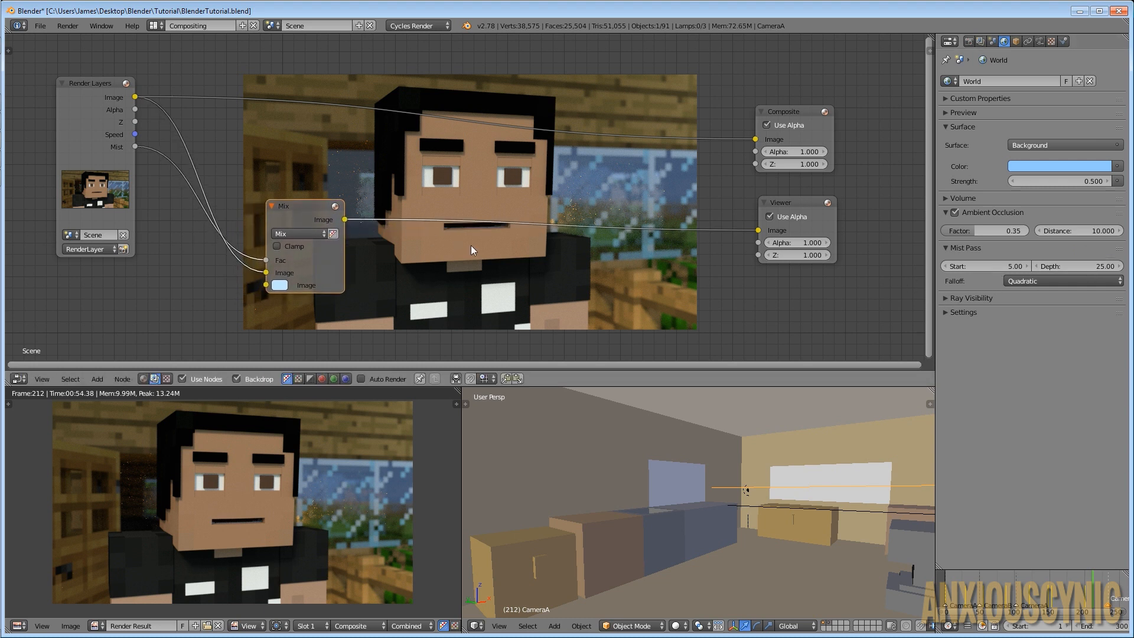
key(shift+a)
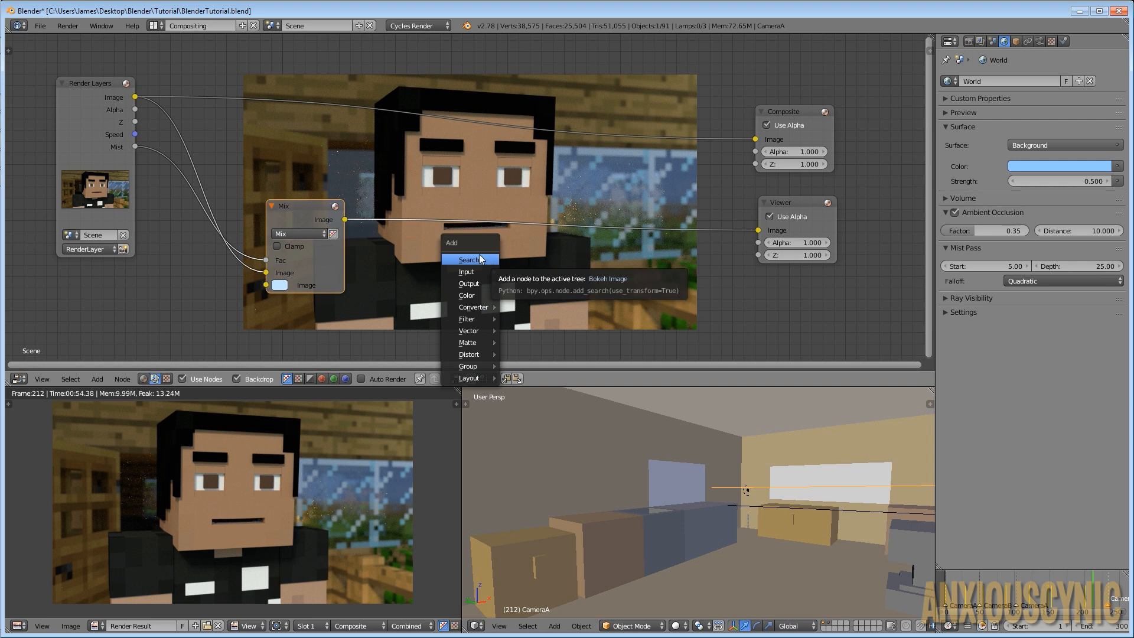
click(490, 261)
text(map)
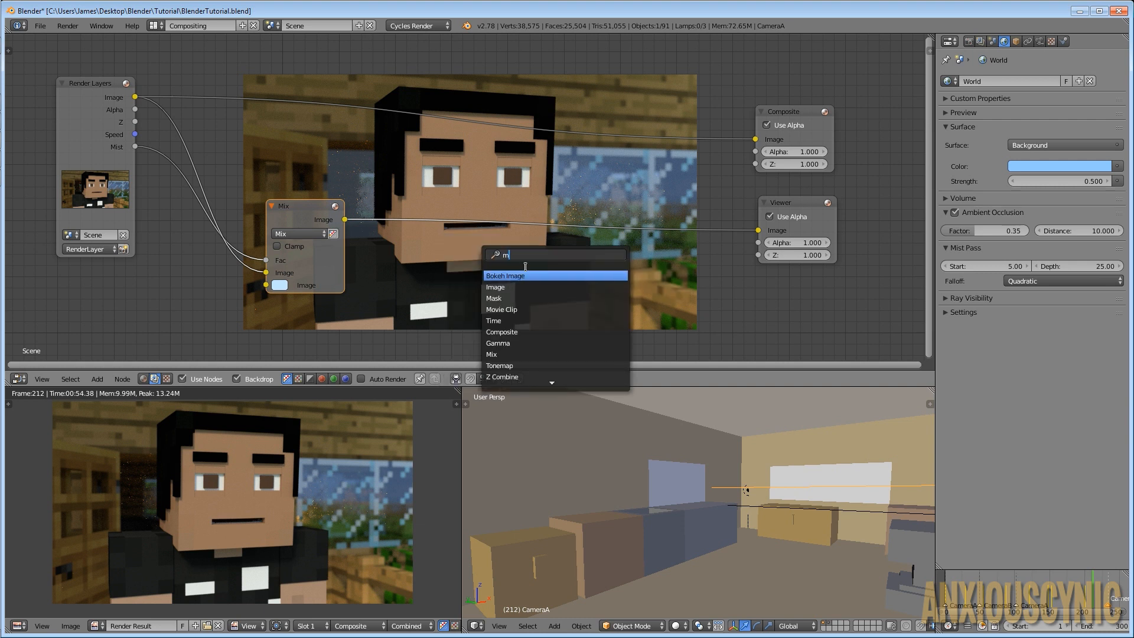
key(Down)
key(Down)
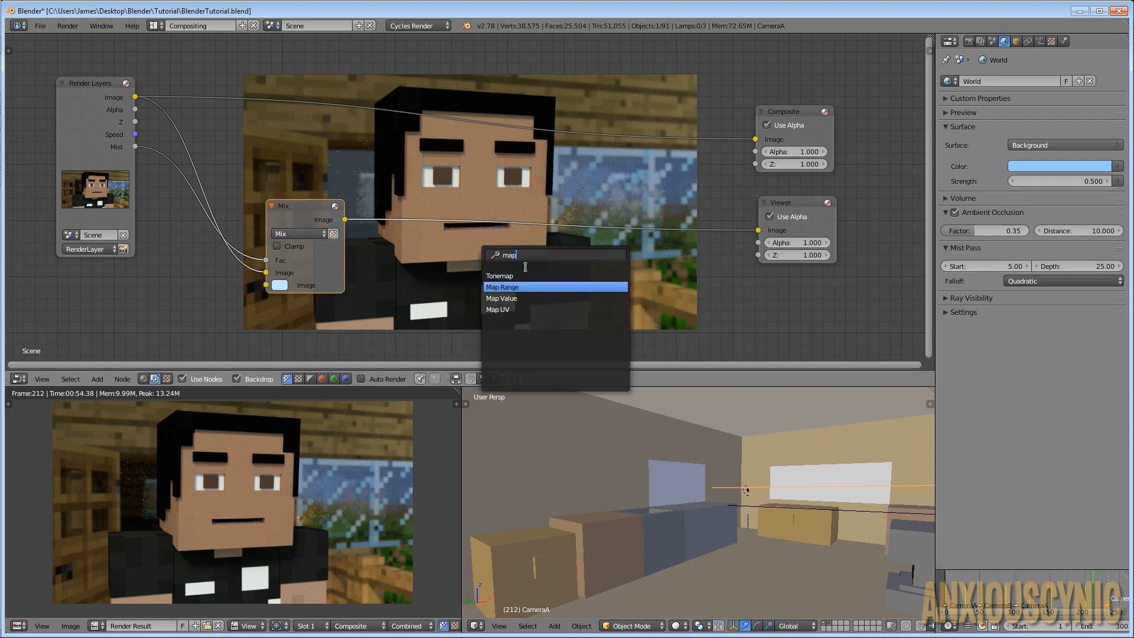
key(Up)
key(Up)
key(Down)
key(Down)
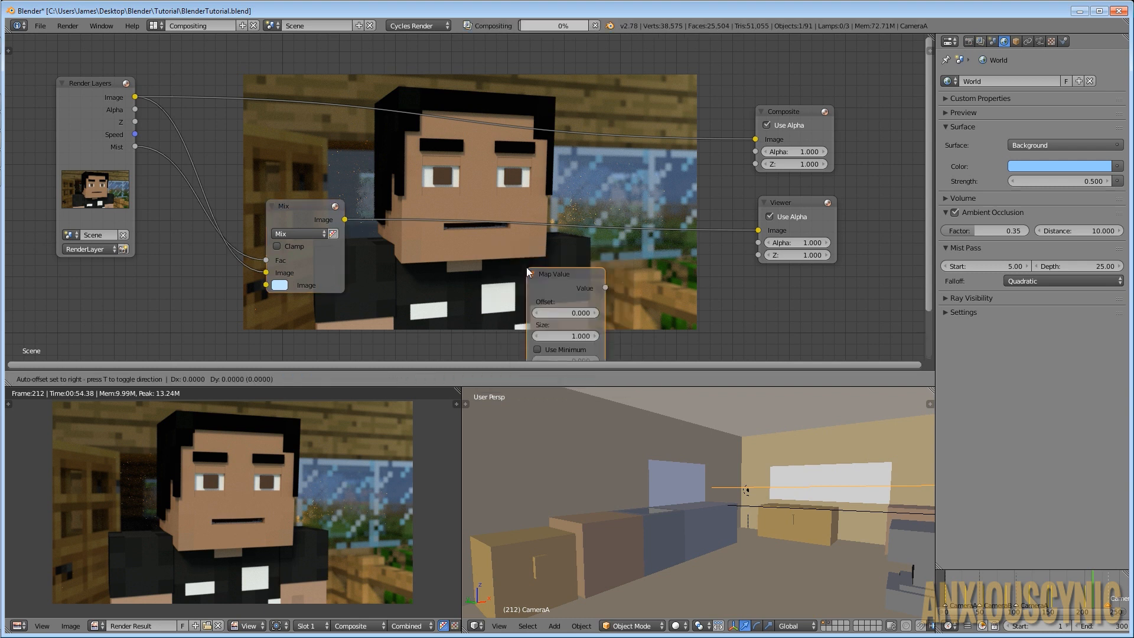
key(Return)
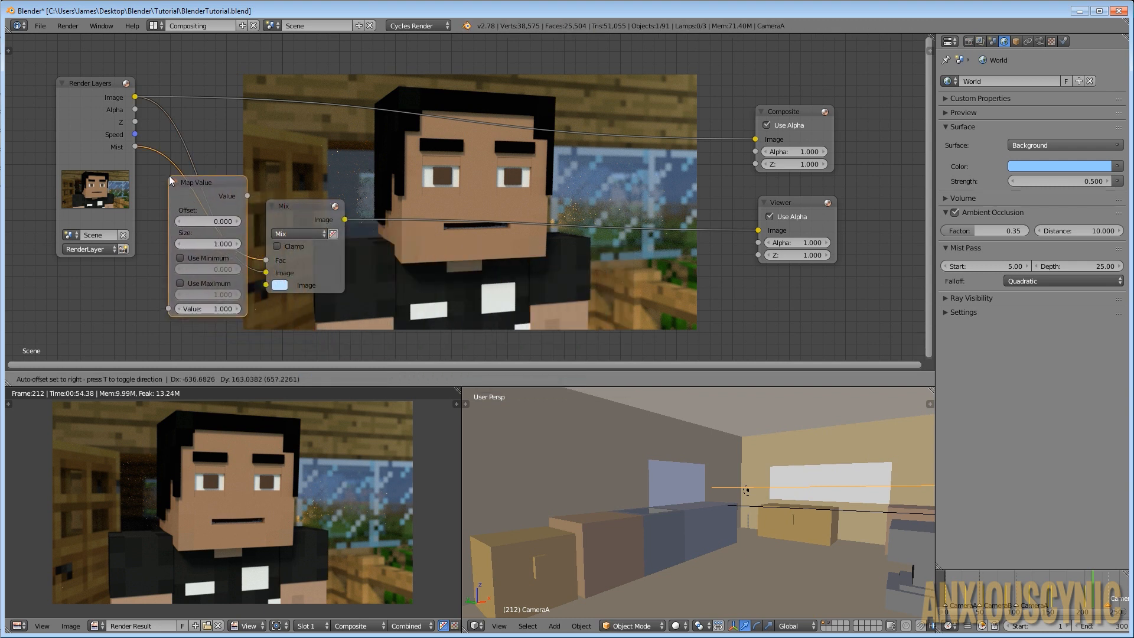
click(169, 178)
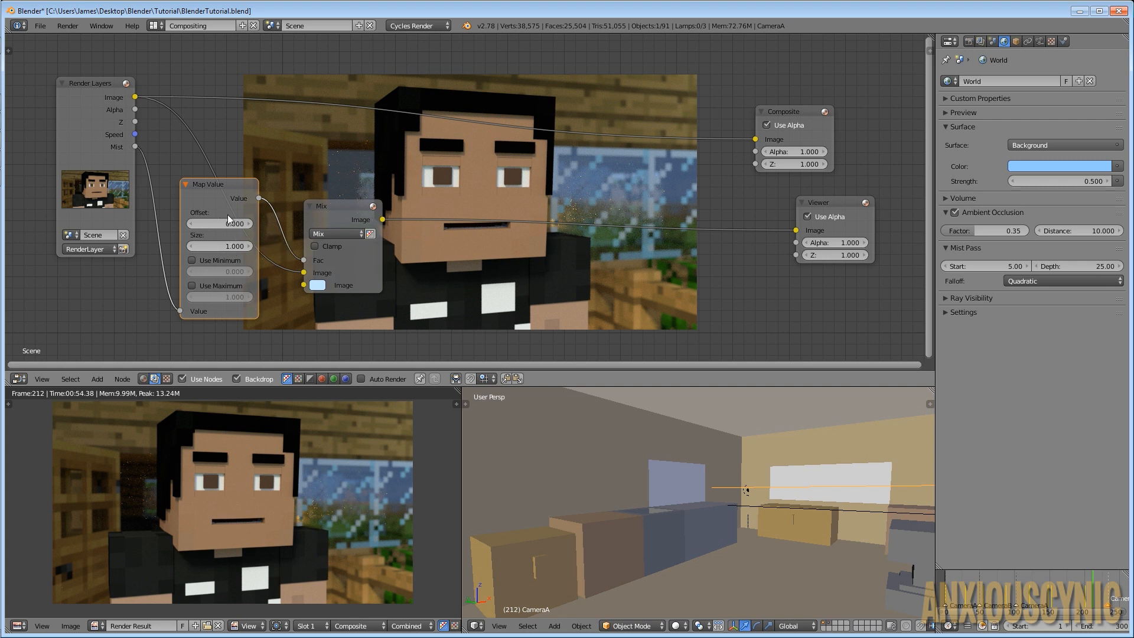
Set the Map Value node's size to 0.7
click(234, 246)
text(0)
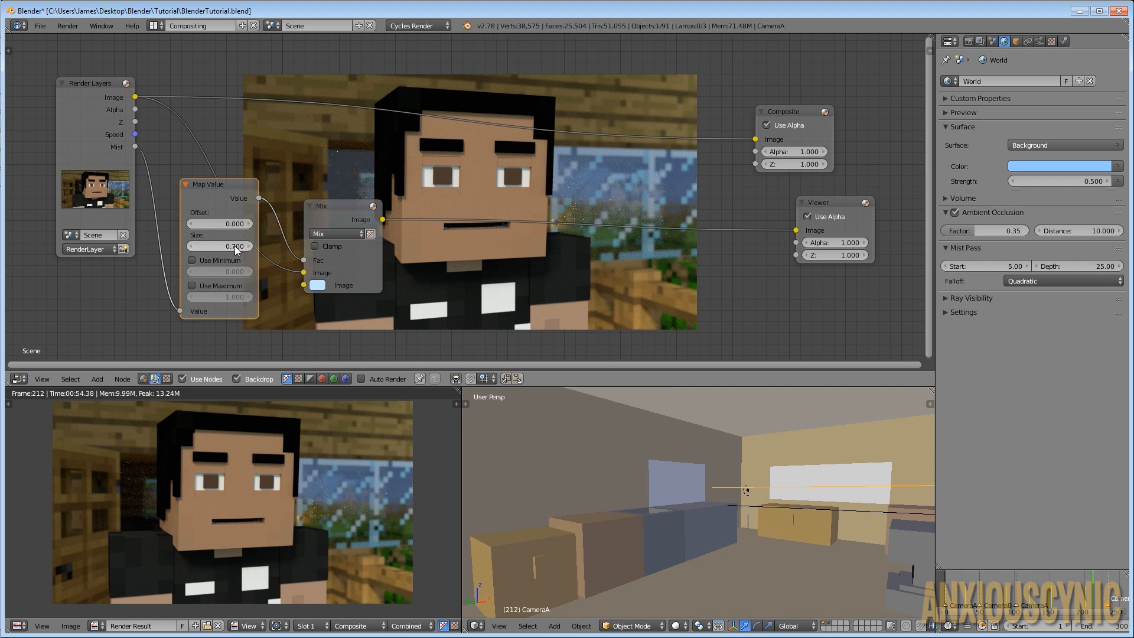
key(Return)
Tidy the node layout by moving Map Value lower and Mix further right, away from the Render Layers node
click(101, 83)
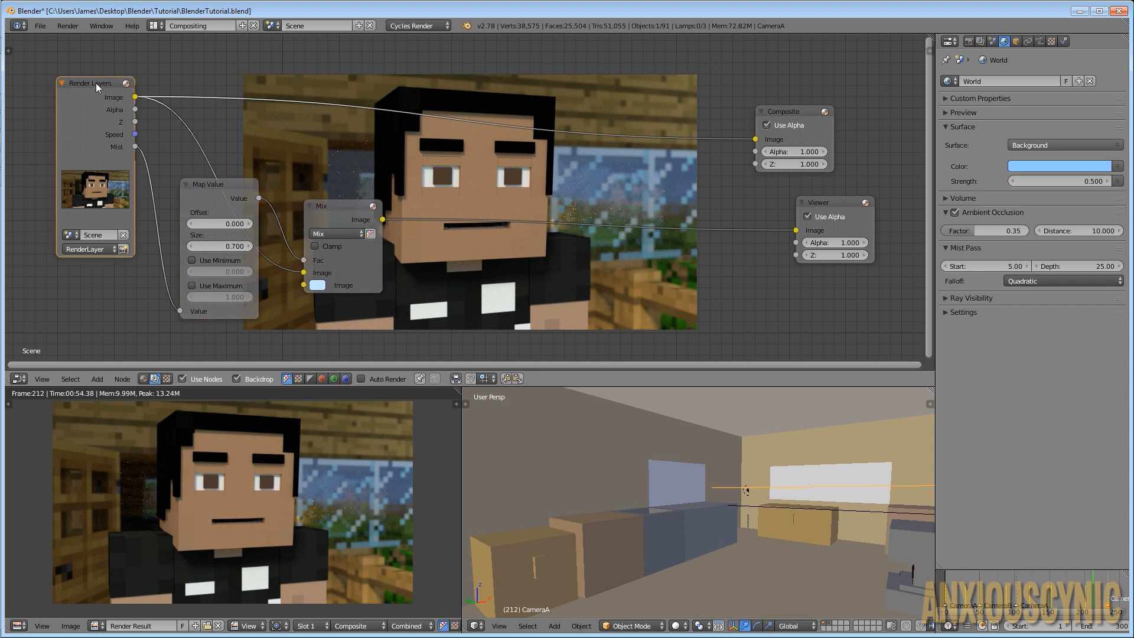
scroll(412, 188, down, 2)
scroll(457, 195, up, 1)
scroll(457, 196, down, 1)
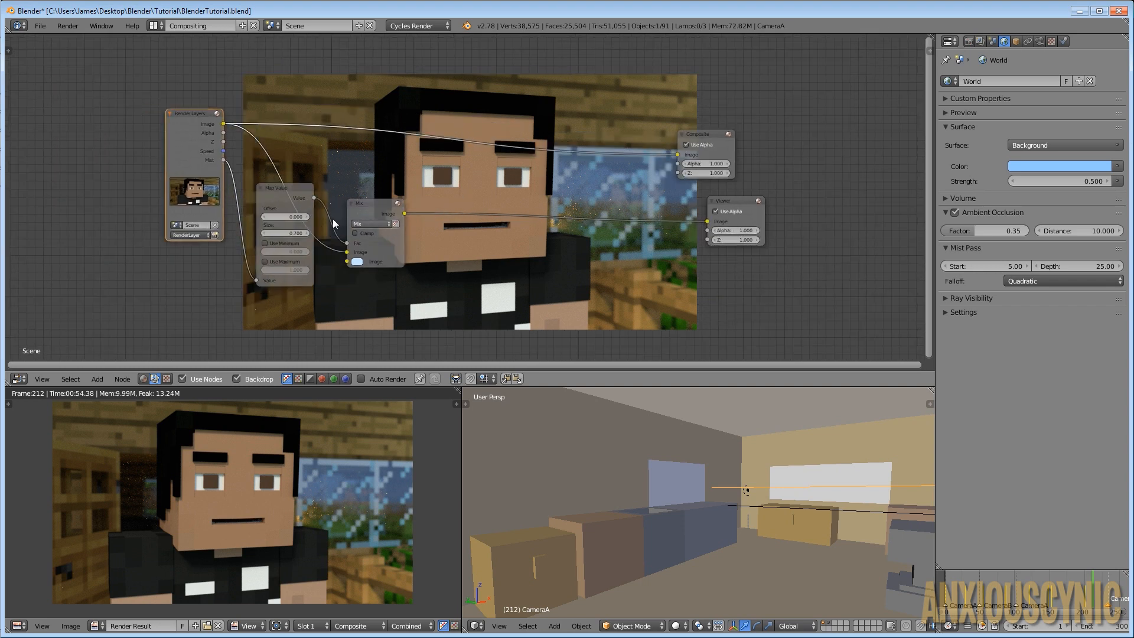
drag(269, 187, 271, 225)
drag(368, 209, 424, 227)
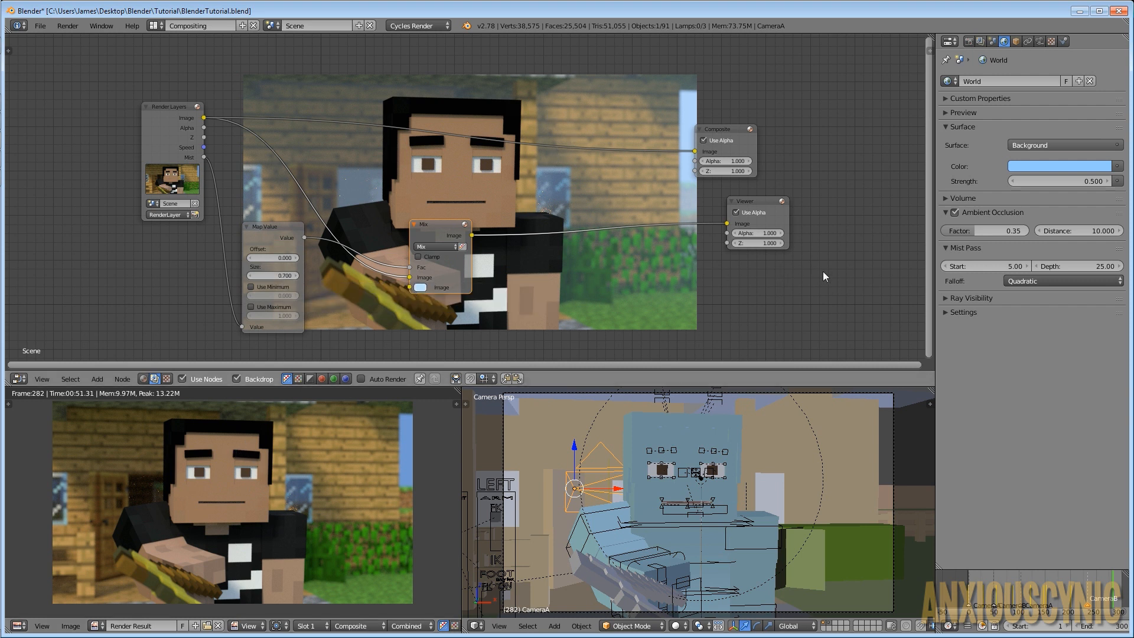
Try a Mist Pass depth of 50, and then set the depth back to 25
click(1102, 266)
text(50)
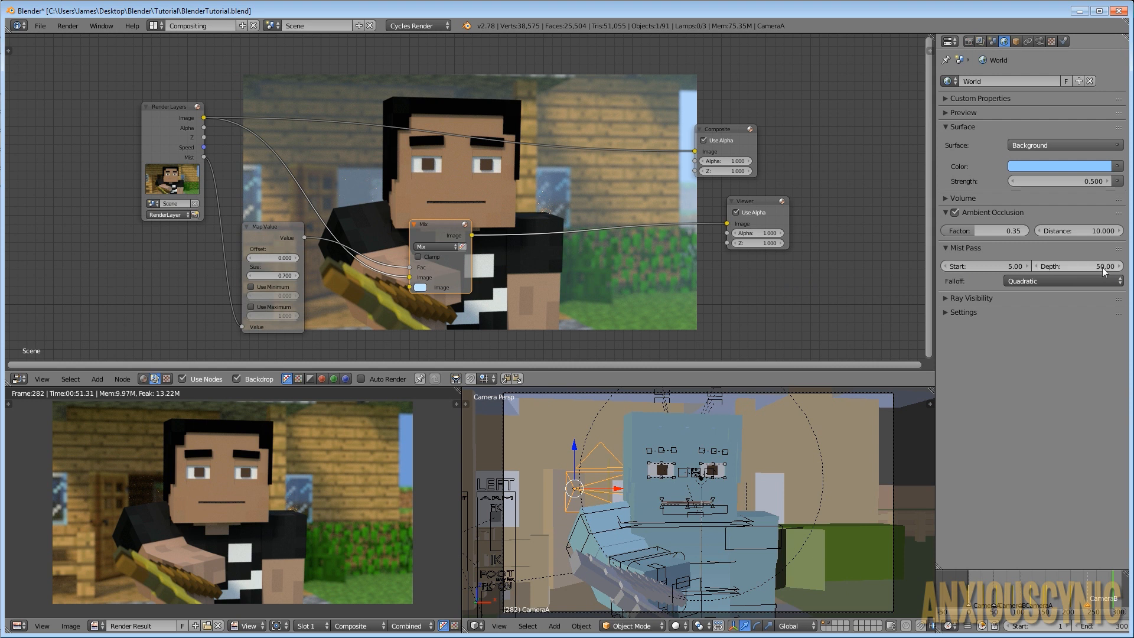
key(Return)
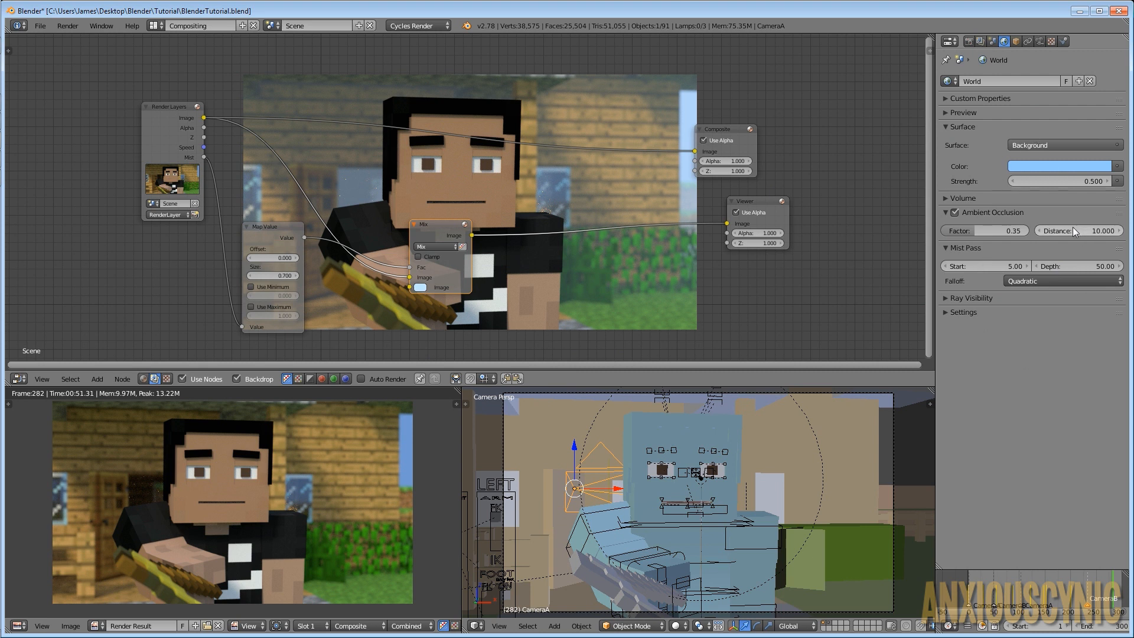
click(1087, 266)
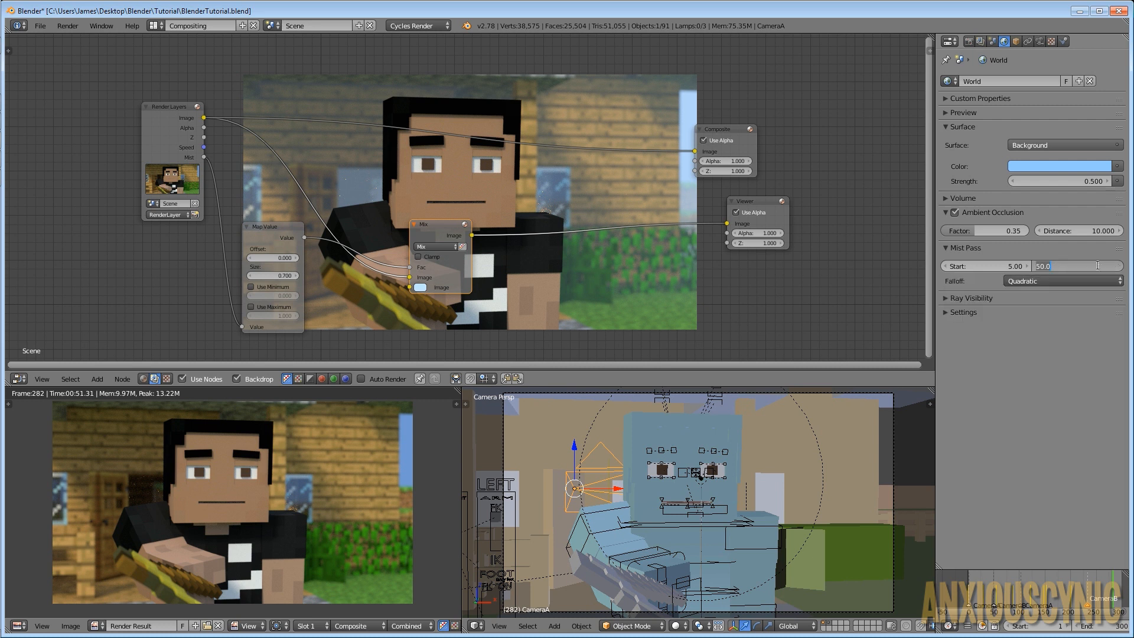
text(25)
key(Return)
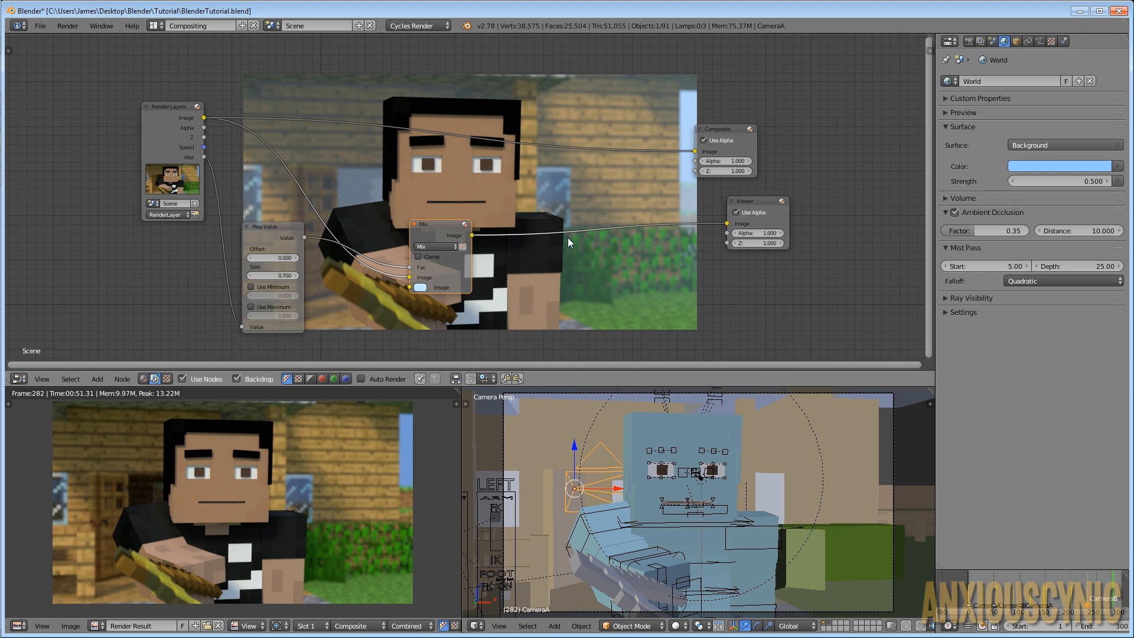
Return to the render settings and insert a Vector Blur node on the link between the Mix node and the Viewer
click(970, 41)
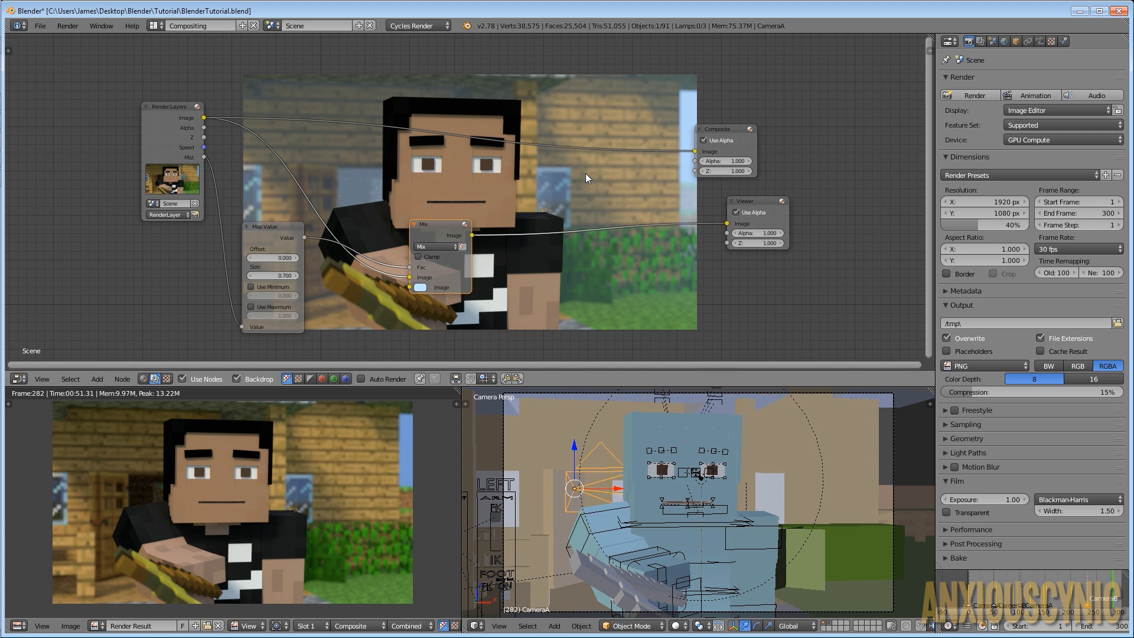
key(shift+a)
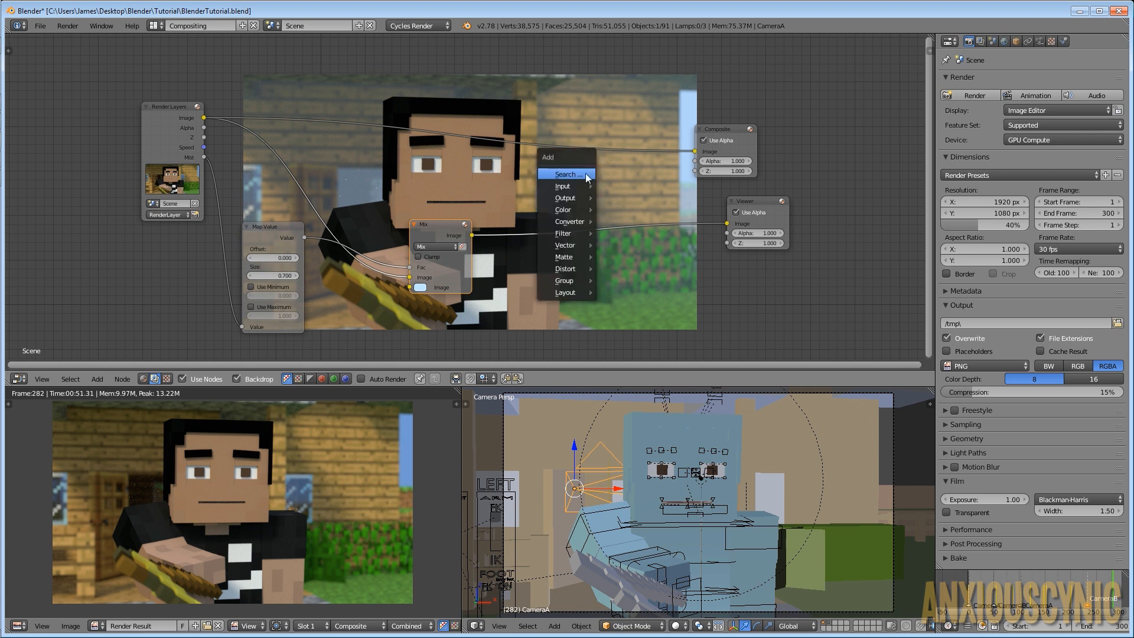
click(586, 172)
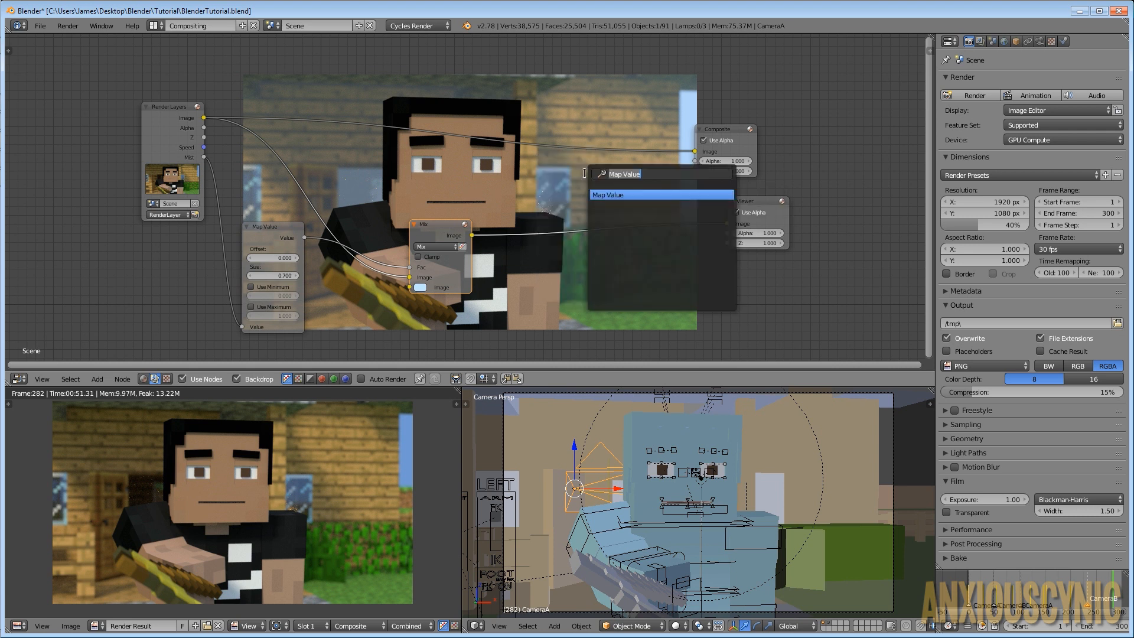
text(vector)
click(624, 194)
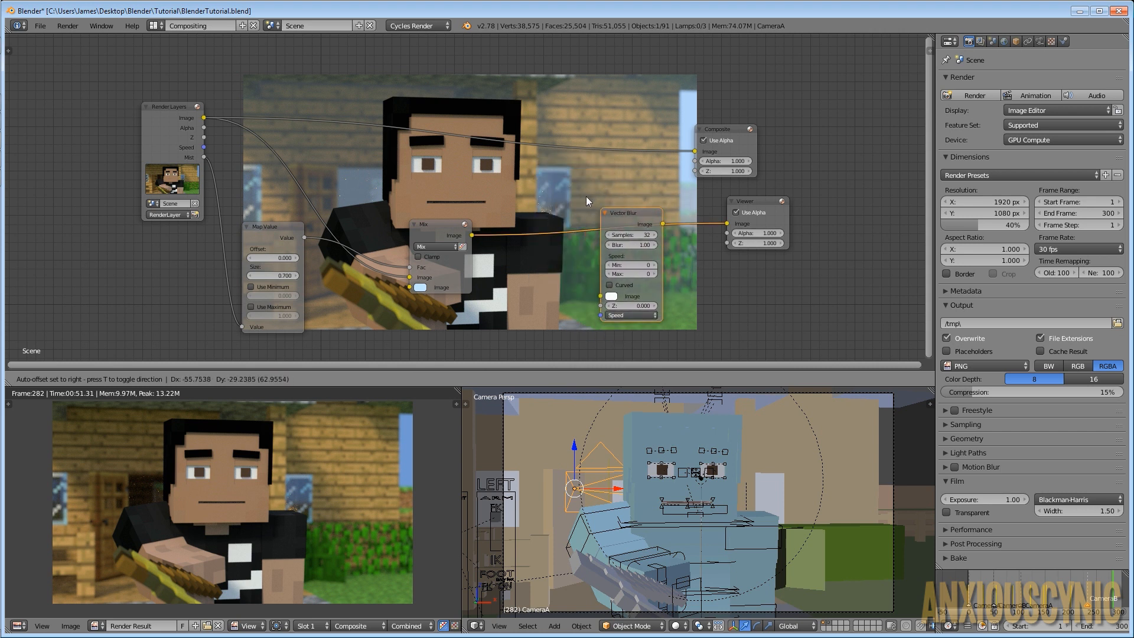
click(566, 174)
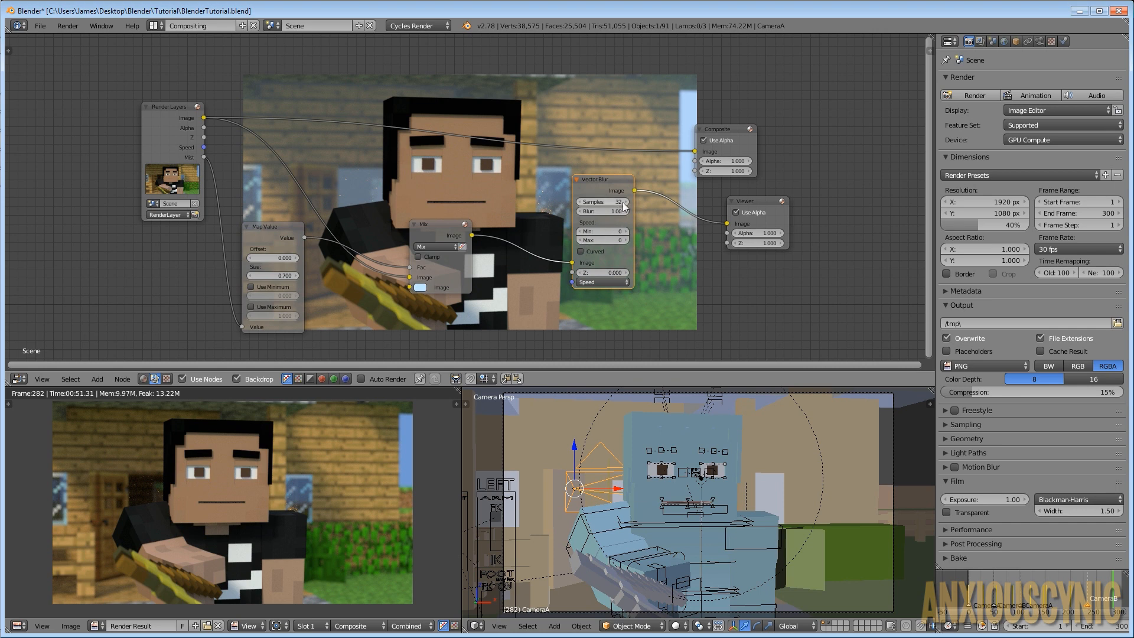
Try a blur factor of 2.00 on the Vector Blur node
scroll(612, 213, up, 4)
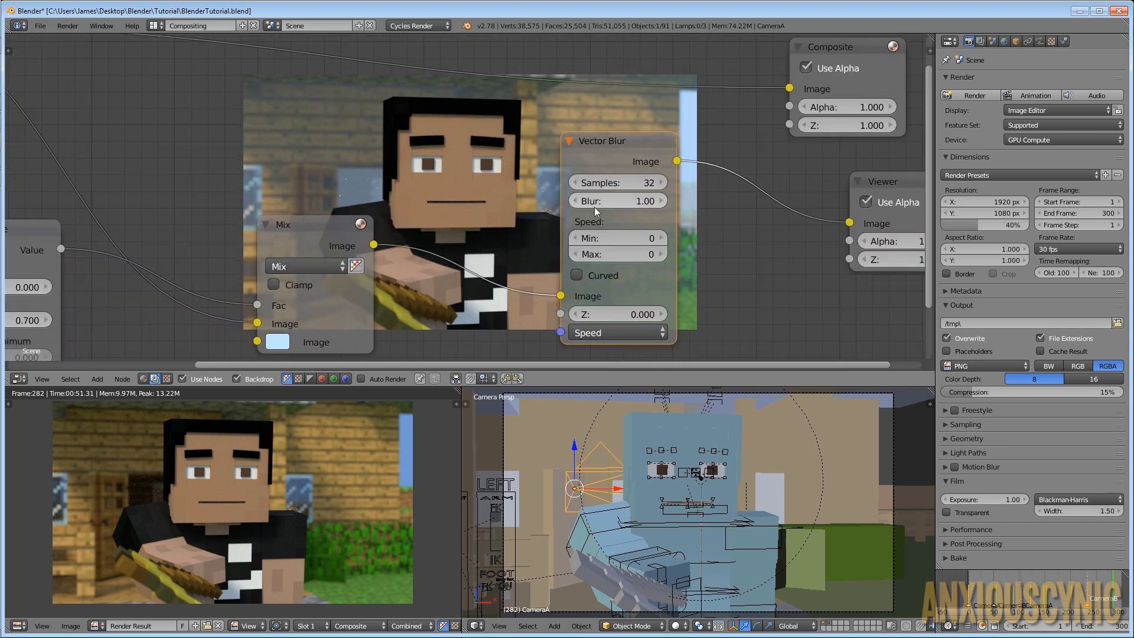
ctrl+scroll(589, 190, right, 3)
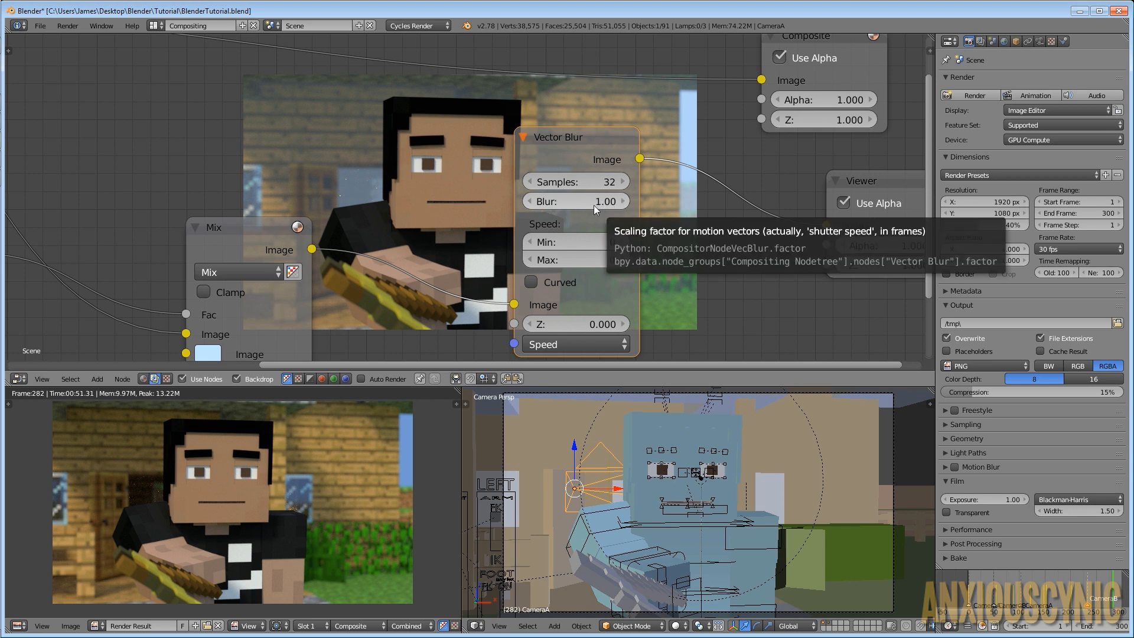
scroll(593, 204, down, 2)
mouse_move(489, 218)
middle_down()
mouse_move(499, 222)
mouse_move(475, 220)
middle_up()
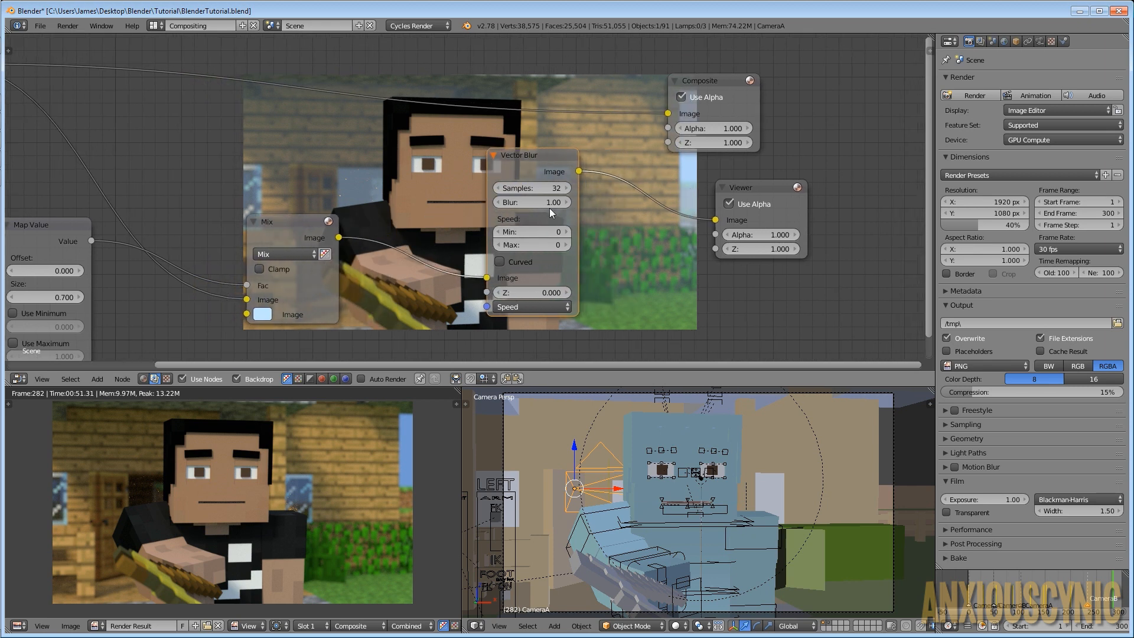
drag(549, 202, 697, 203)
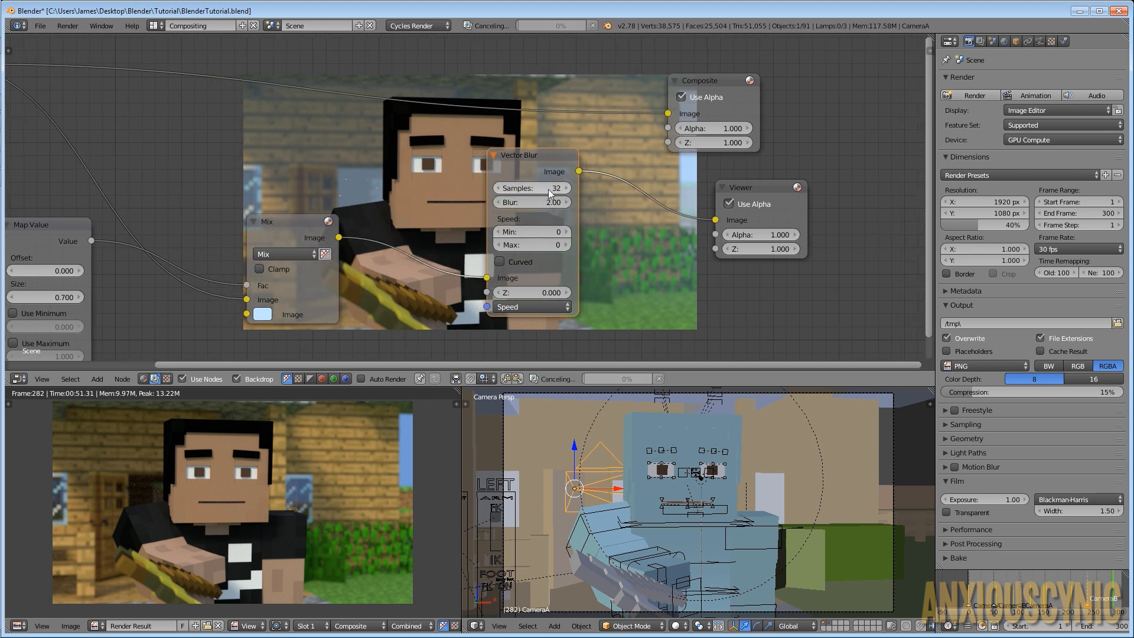
Set the Vector Blur node's samples to 50
click(548, 189)
text(50)
key(Return)
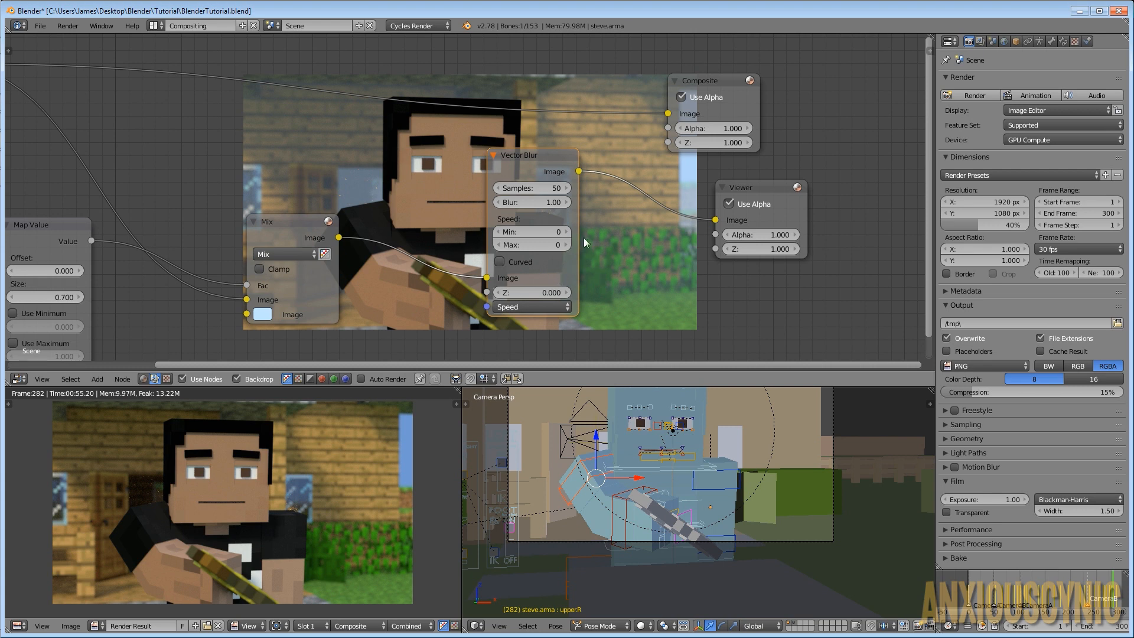
Try 25 samples on the Vector Blur node, and then set the samples to 32
scroll(571, 234, down, 2)
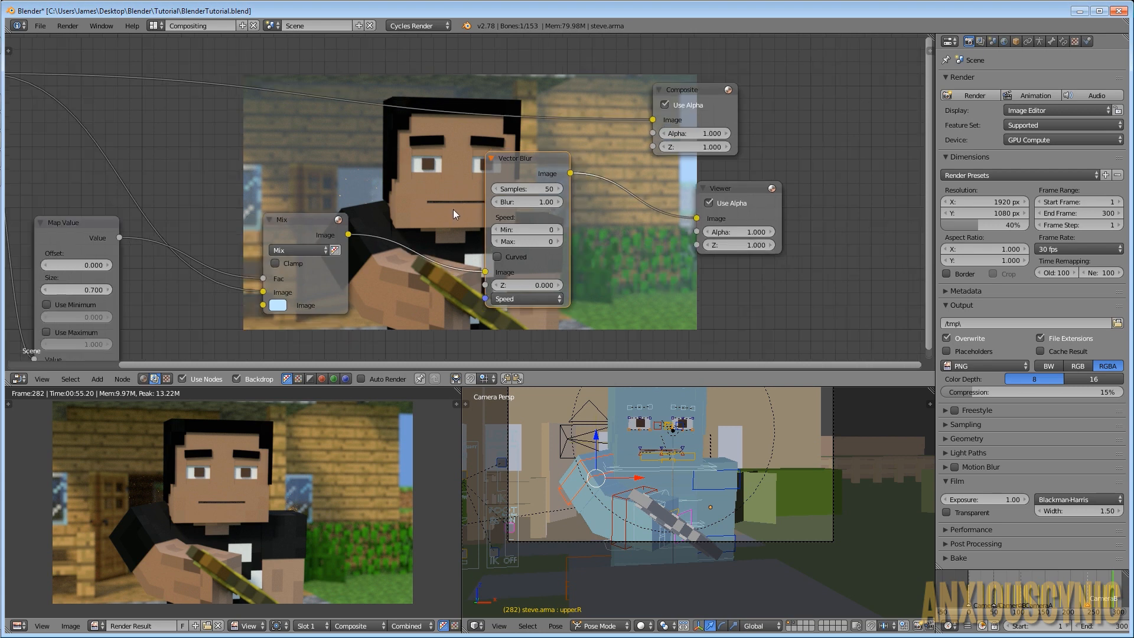
middle_drag(595, 238, 625, 202)
click(557, 153)
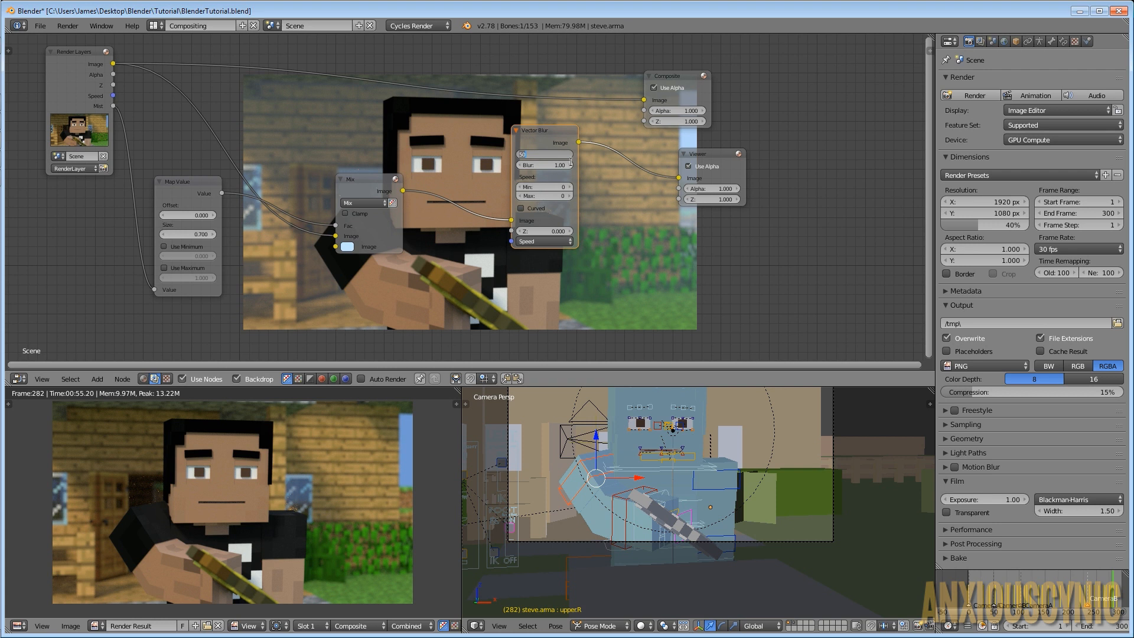
text(25)
key(Return)
click(560, 155)
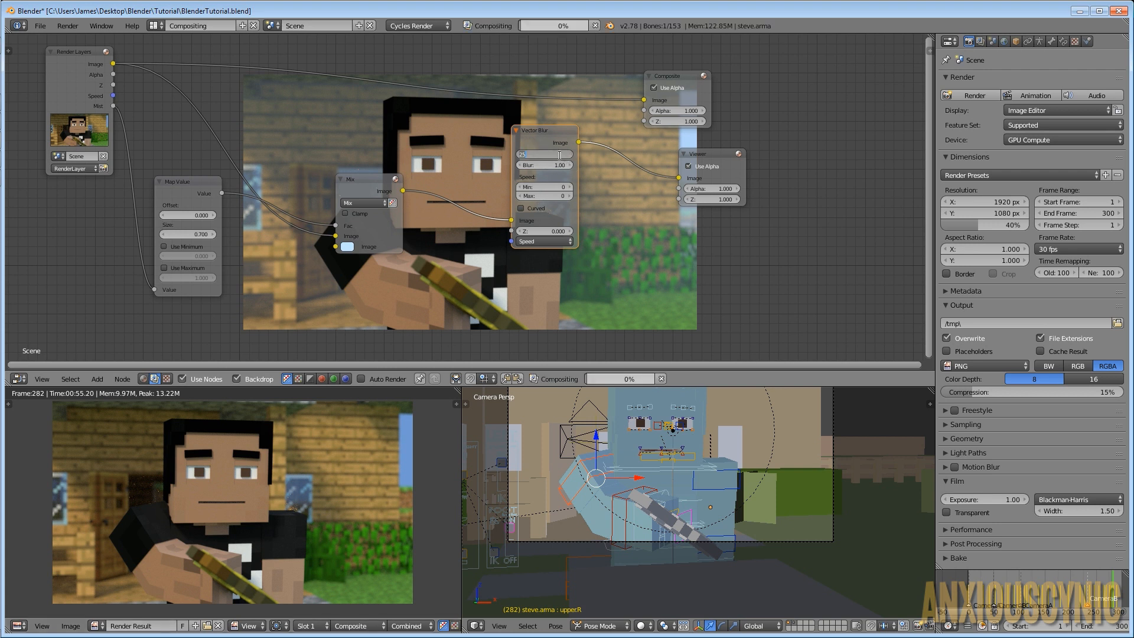
text(32)
key(Return)
Connect the Render Layers Z and Speed outputs to the Vector Blur node's matching inputs, moving the Mix node clear of the links
drag(374, 180, 367, 201)
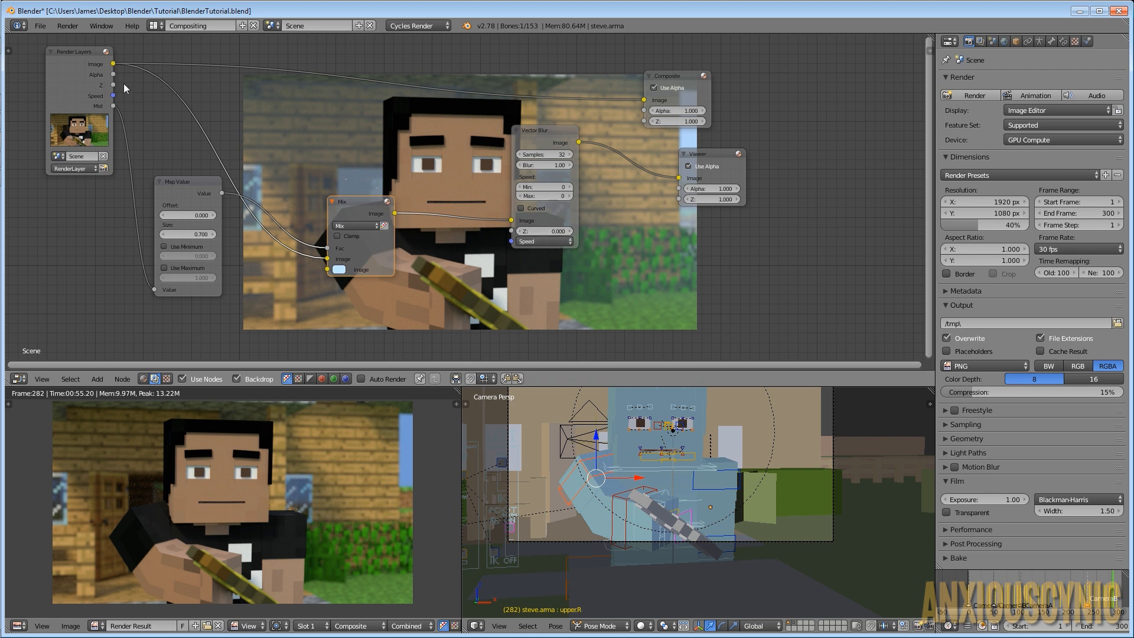
drag(113, 85, 512, 230)
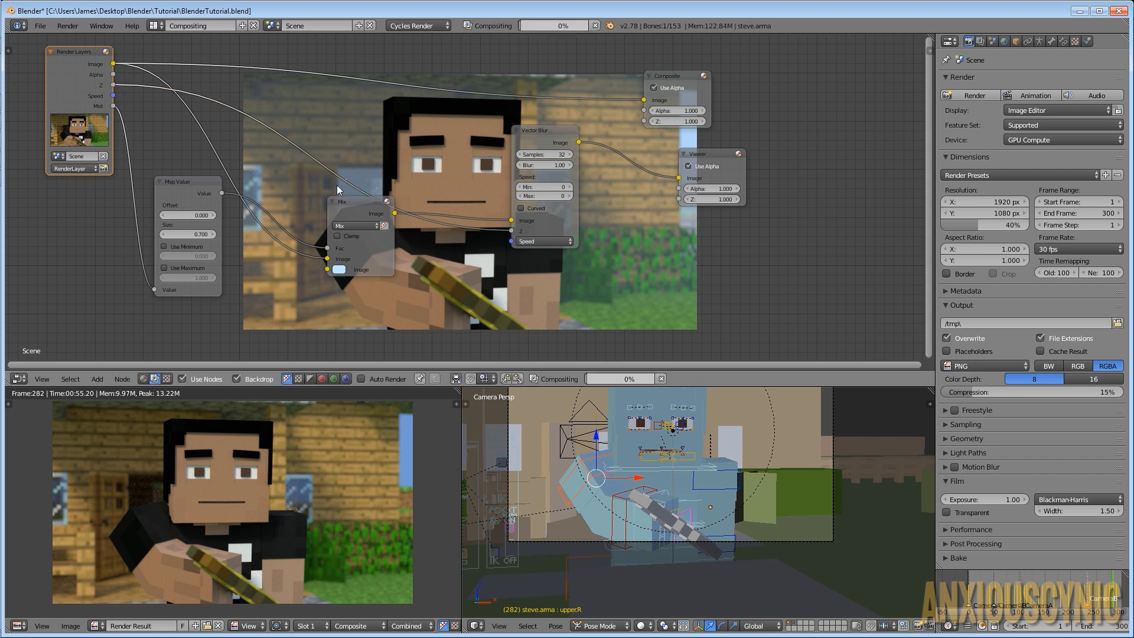
drag(349, 201, 319, 249)
drag(112, 96, 511, 243)
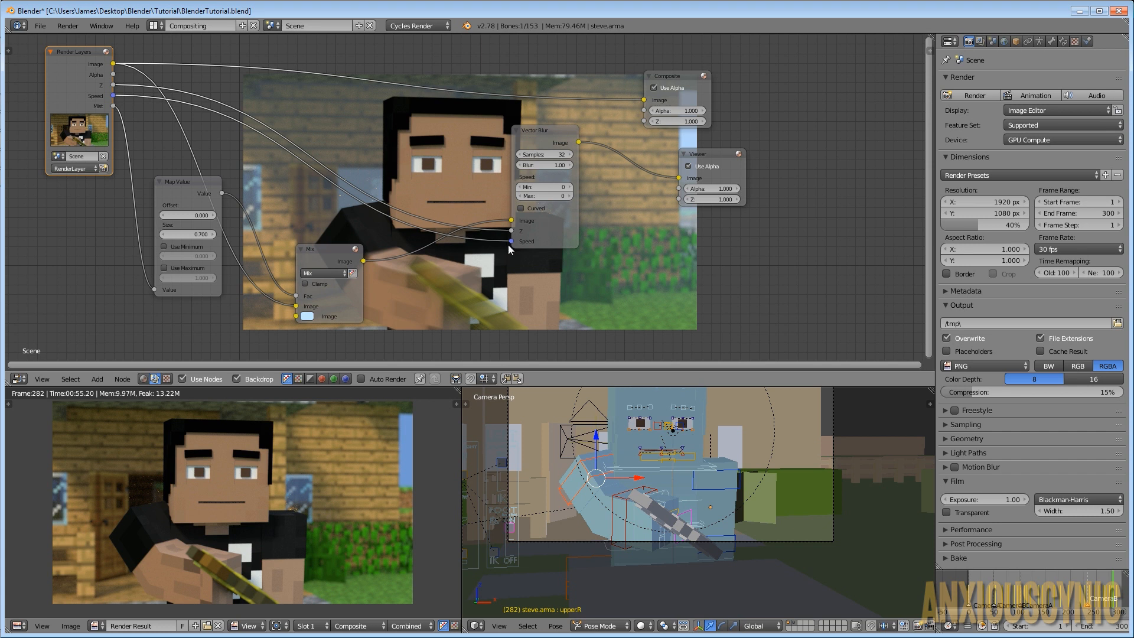
Try 50 and 20 samples on the Vector Blur node, and then set the samples to 80
click(560, 154)
text(50)
key(Return)
click(559, 154)
text(20)
key(Return)
click(560, 154)
text(80)
key(Return)
Try Vector Blur factors of 0.50 and 1.50, and then set the blur back to 1.00
click(557, 166)
key(BackSpace)
text(.5)
key(Return)
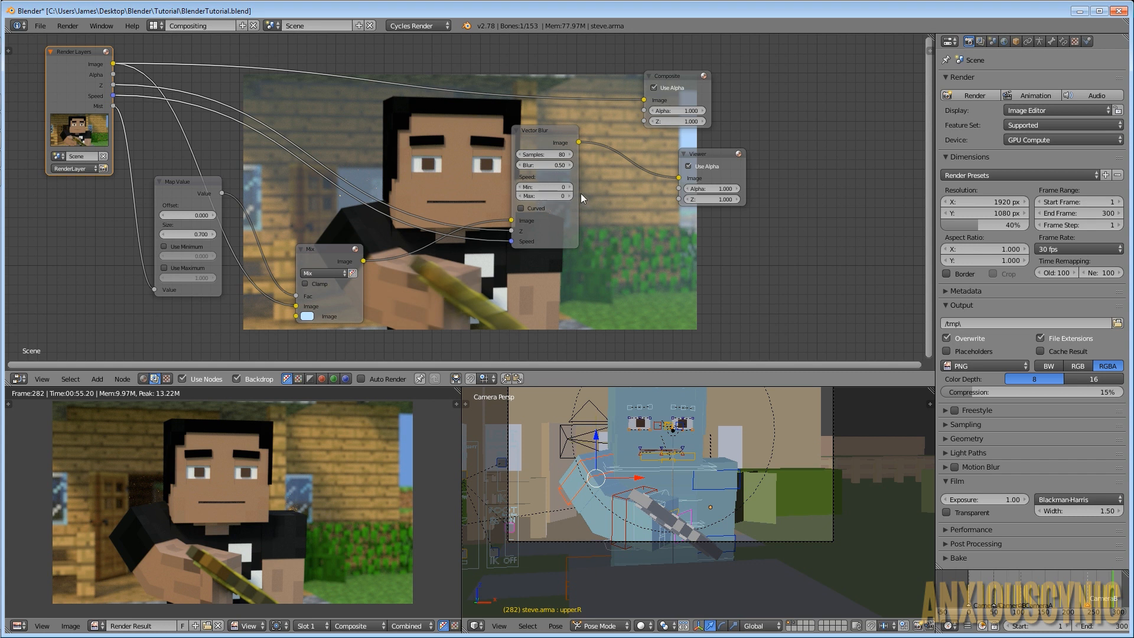
click(557, 166)
text(1.5)
key(Return)
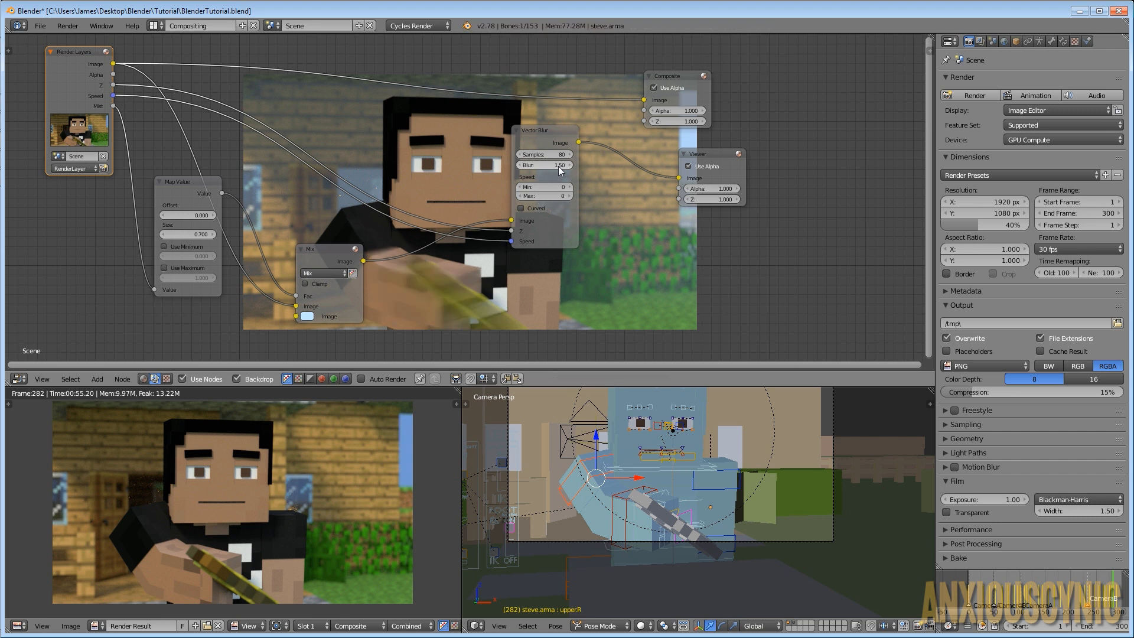
click(554, 165)
text(1.5)
key(Return)
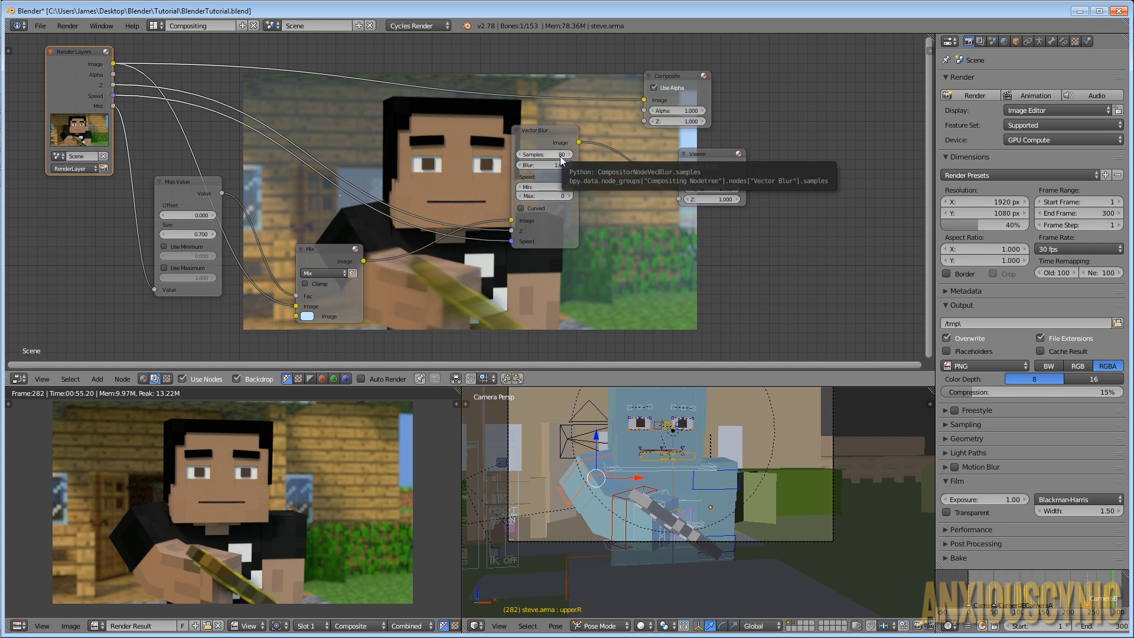
Add a Glare node and insert it on the link between Render Layers and Composite
key(Home)
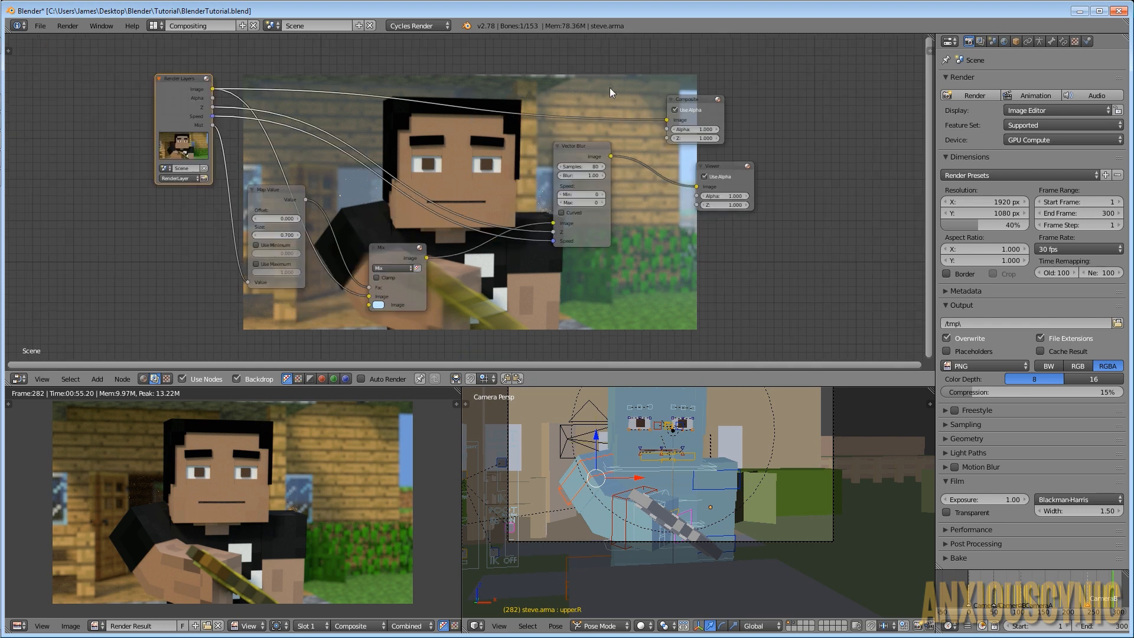
middle_drag(480, 125, 513, 151)
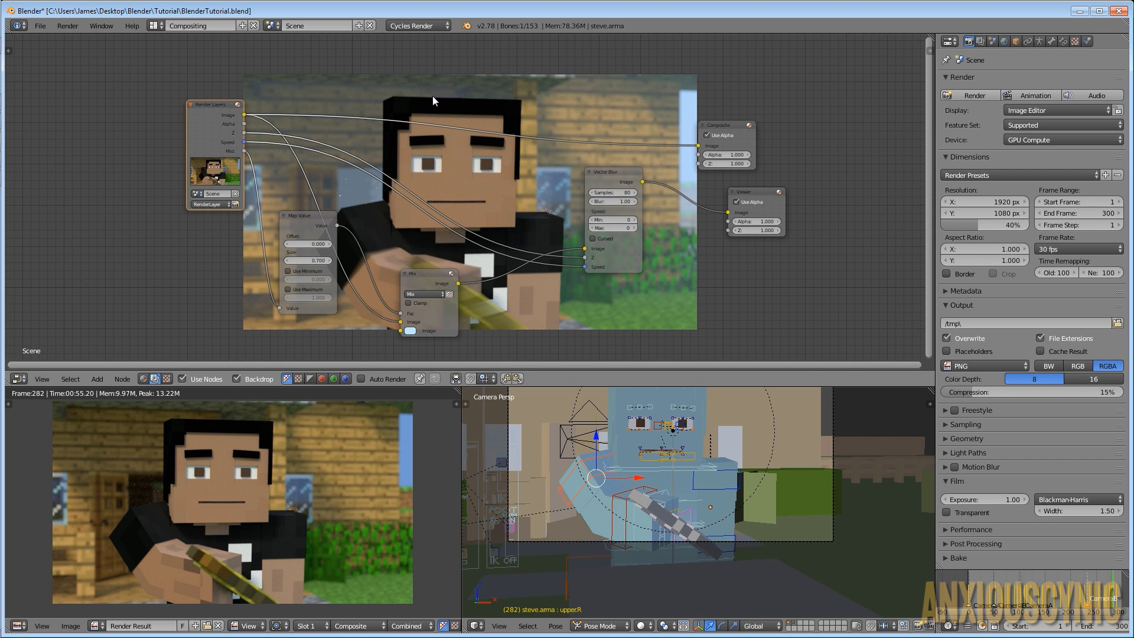
key(shift+a)
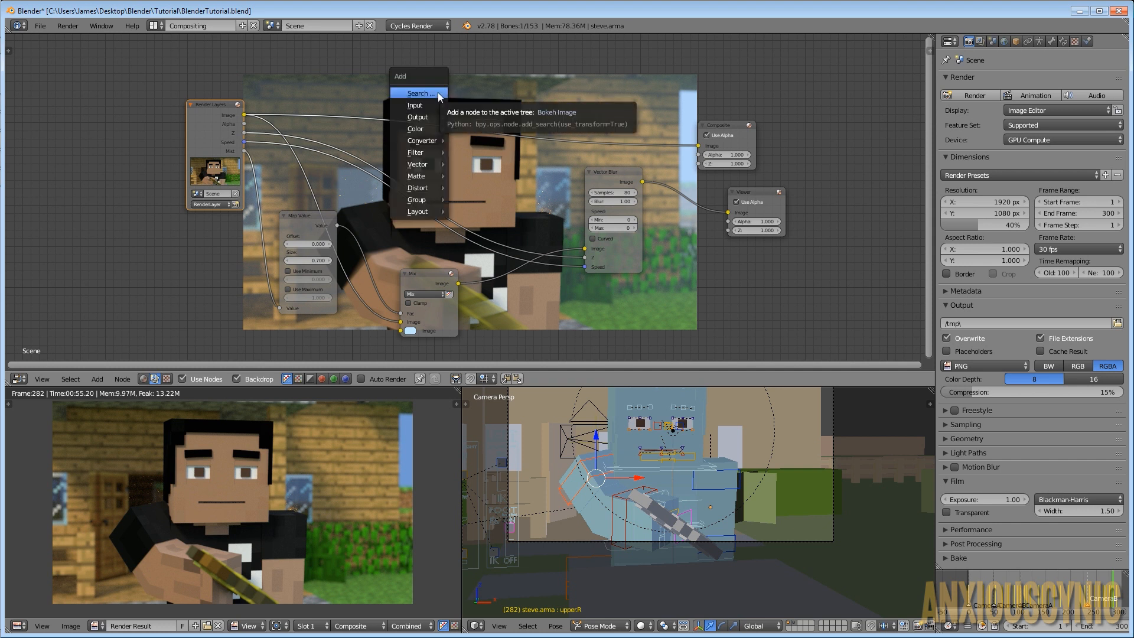
click(438, 92)
text(glare)
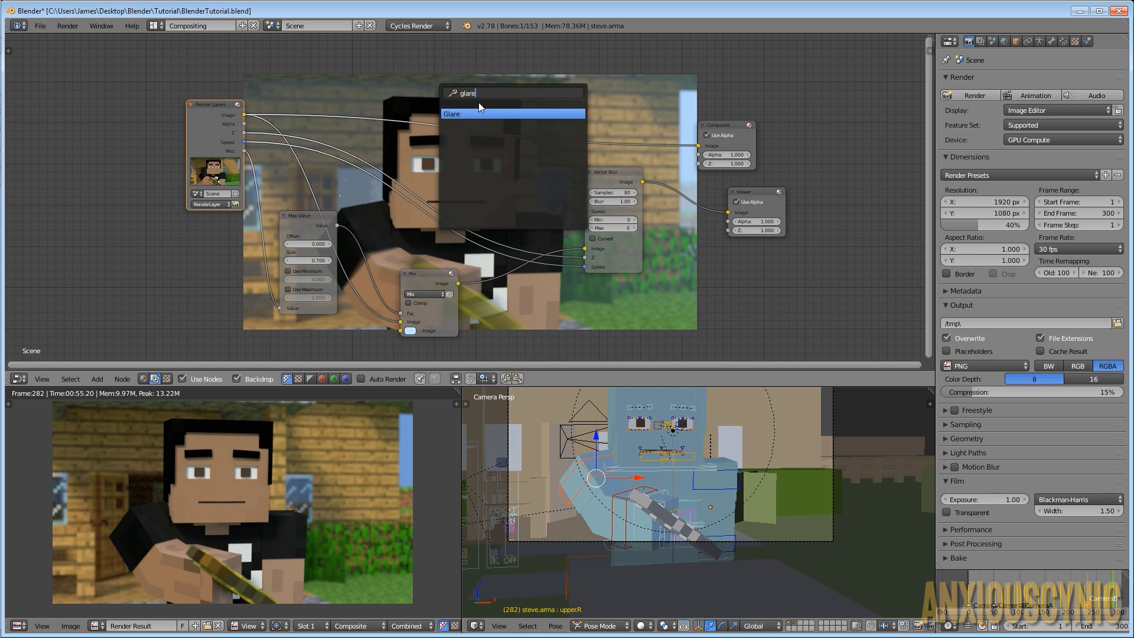
key(Return)
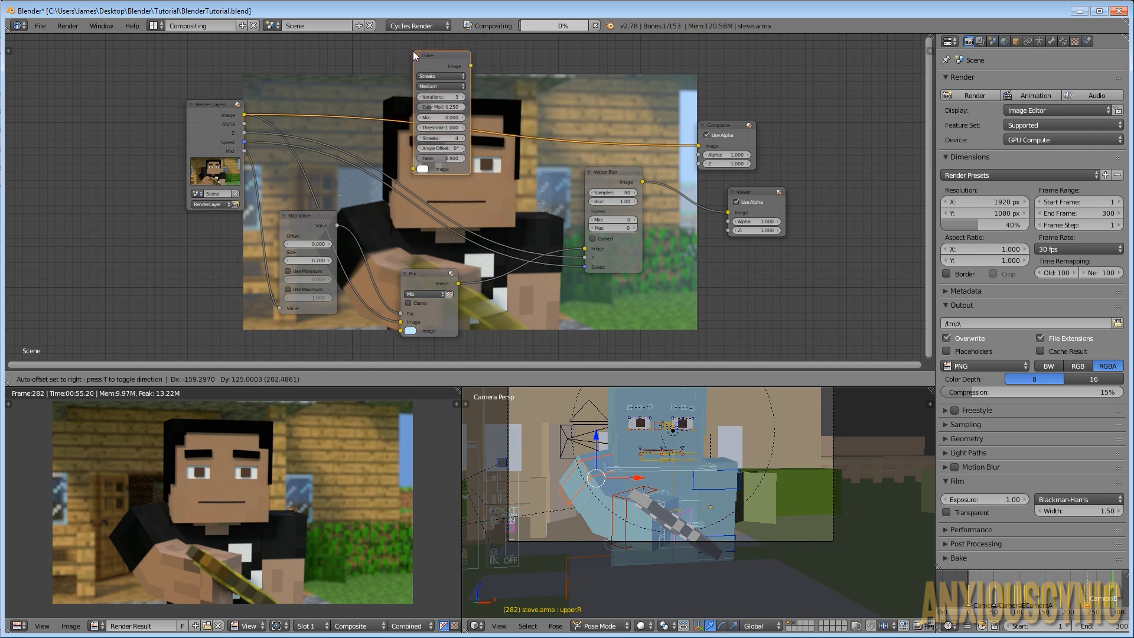
click(407, 51)
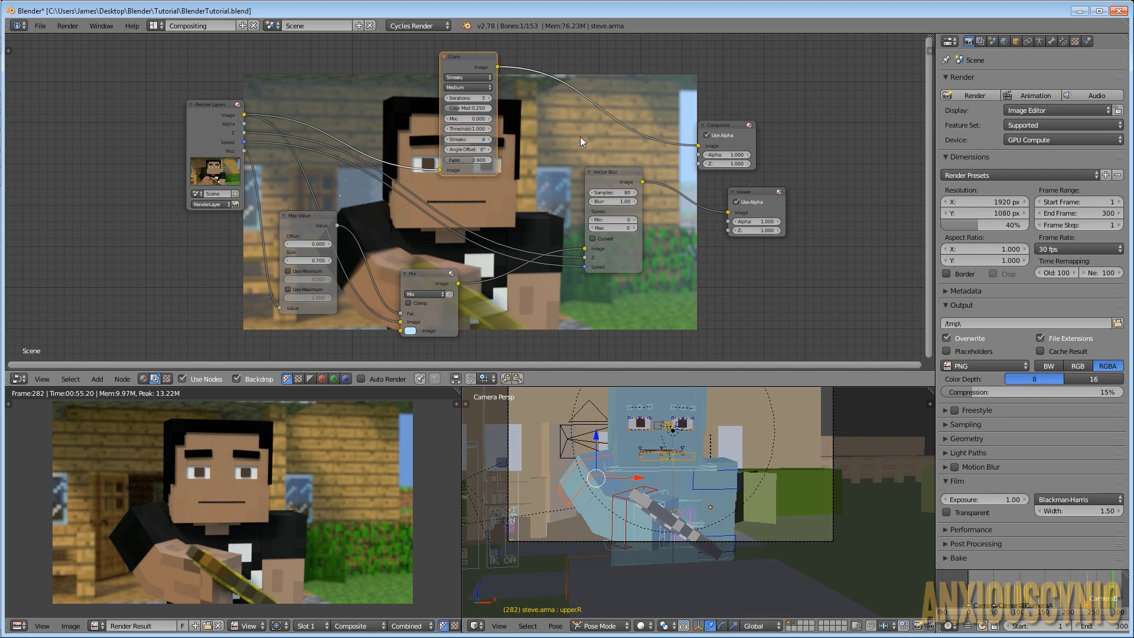
Add a second Mix node beside the Glare node and feed the Glare image into its first image input, spacing the two nodes apart
key(shift+a)
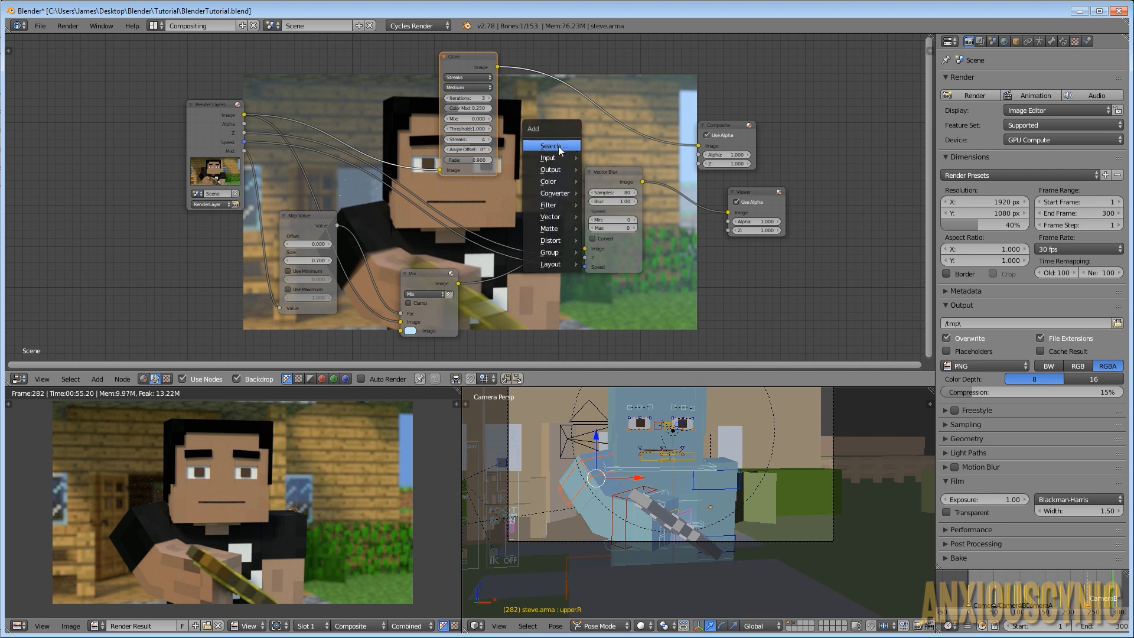
click(566, 147)
text(mix)
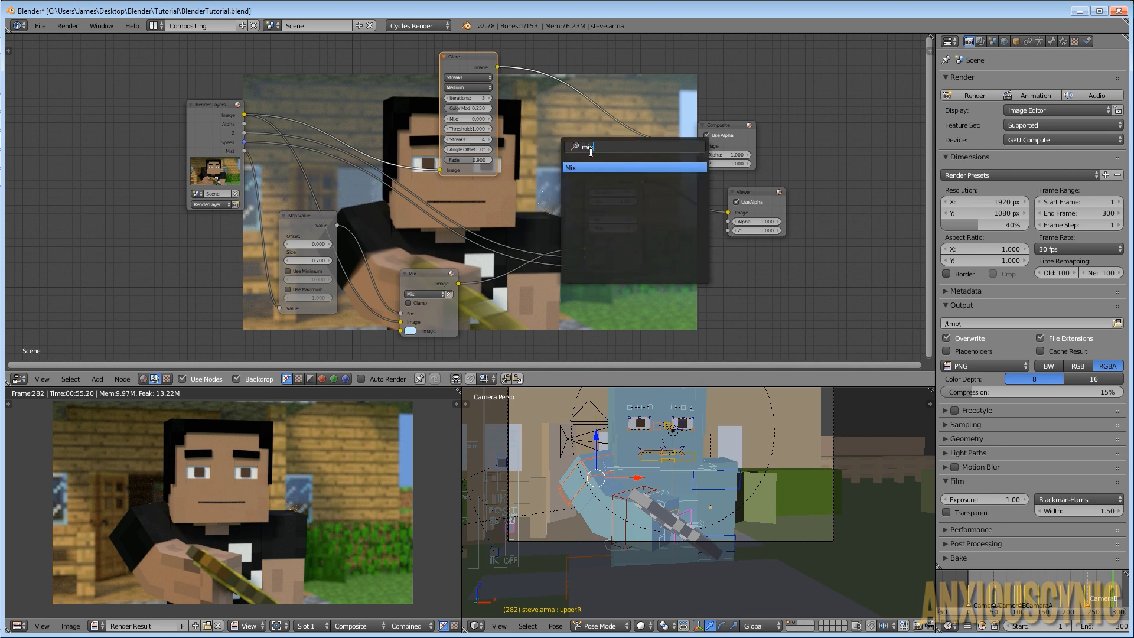
key(Return)
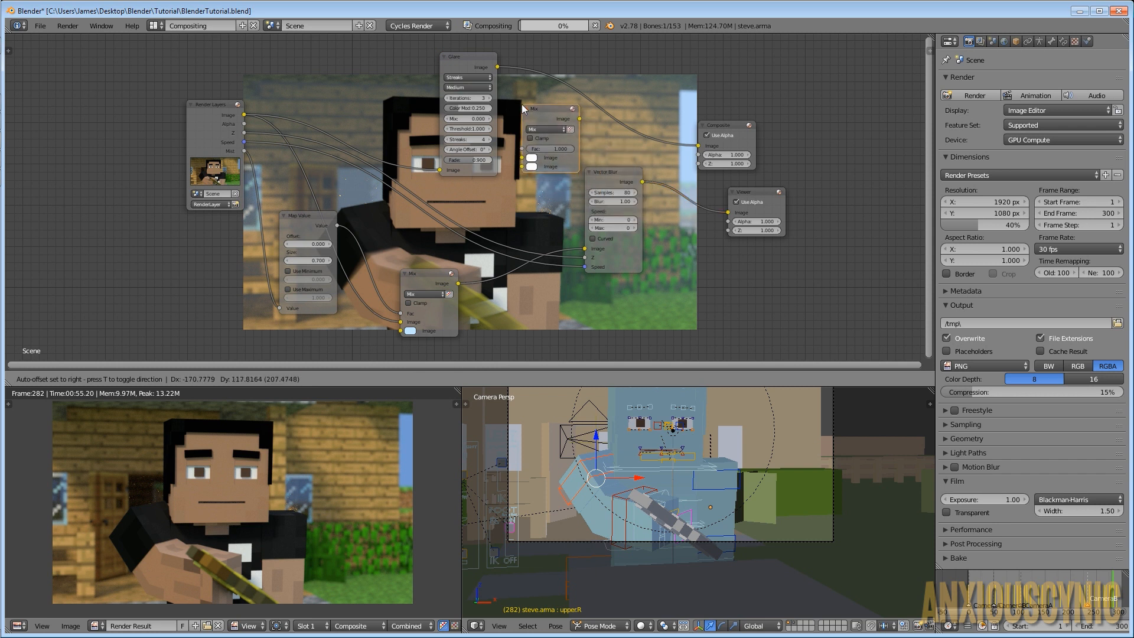
click(523, 104)
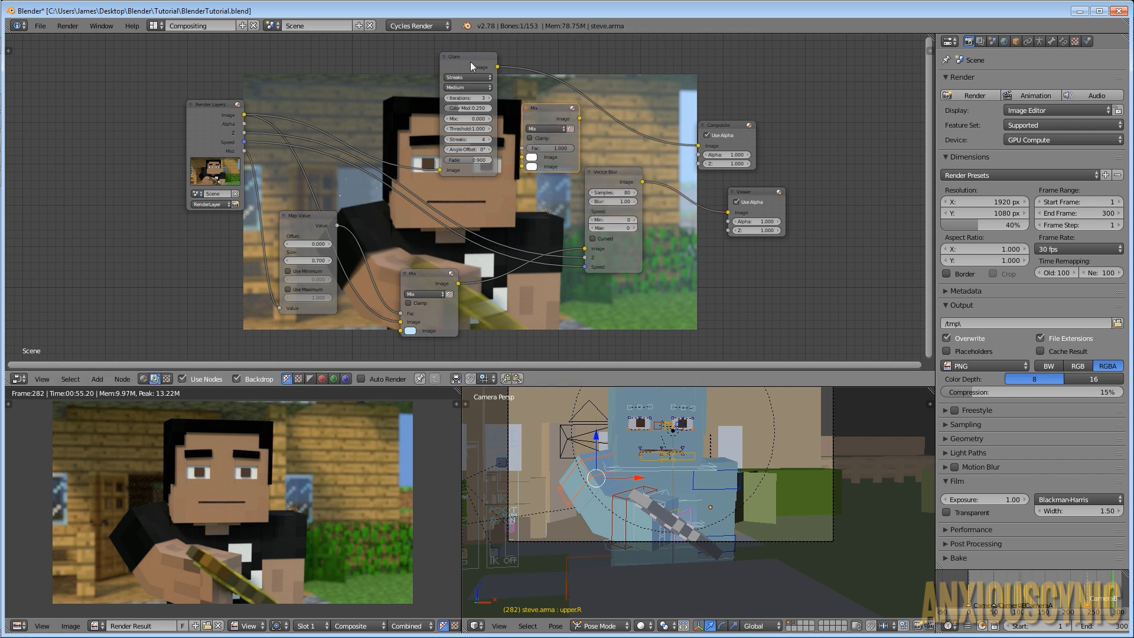
drag(498, 69, 523, 158)
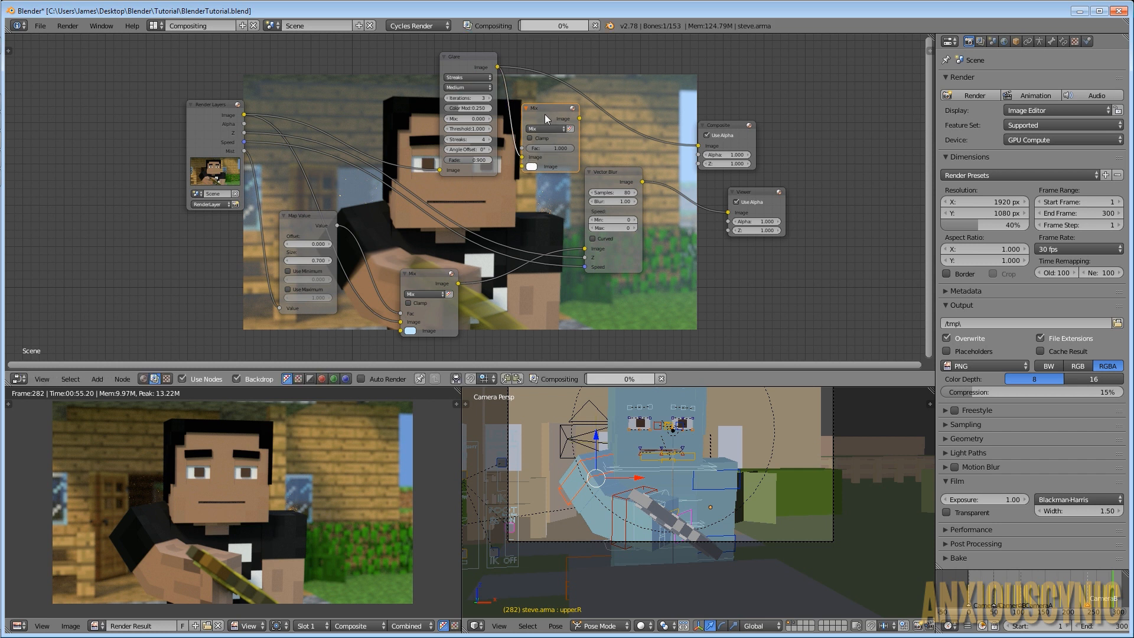
drag(545, 115, 560, 115)
drag(470, 56, 453, 46)
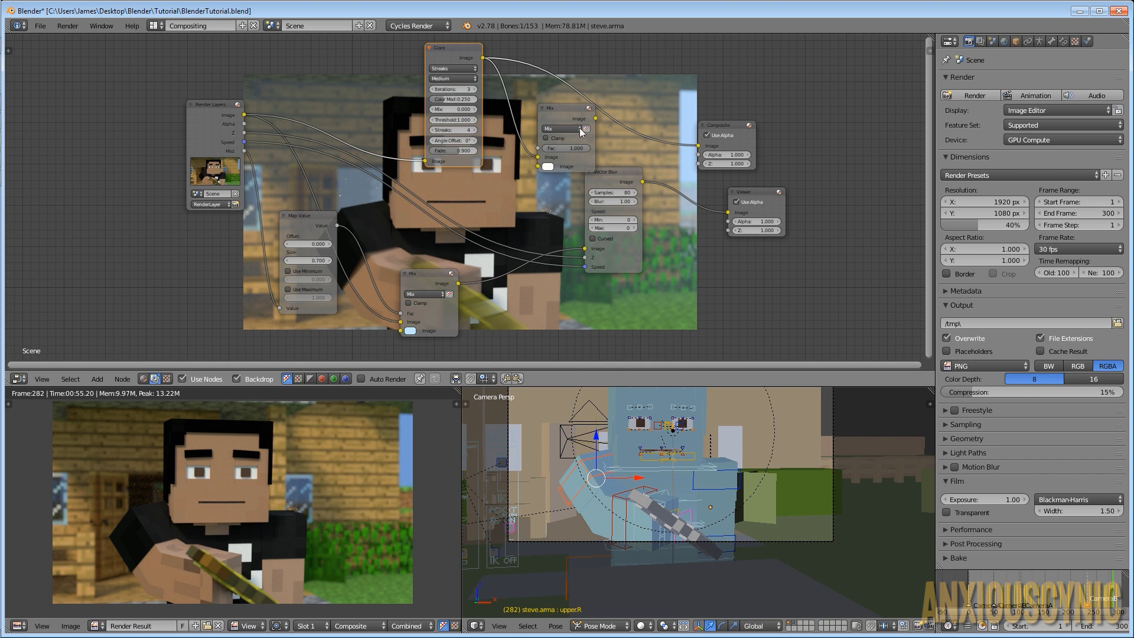
Connect the new Mix node to the Viewer and the Vector Blur output to its second image input, rearranging the surrounding nodes
drag(595, 118, 730, 214)
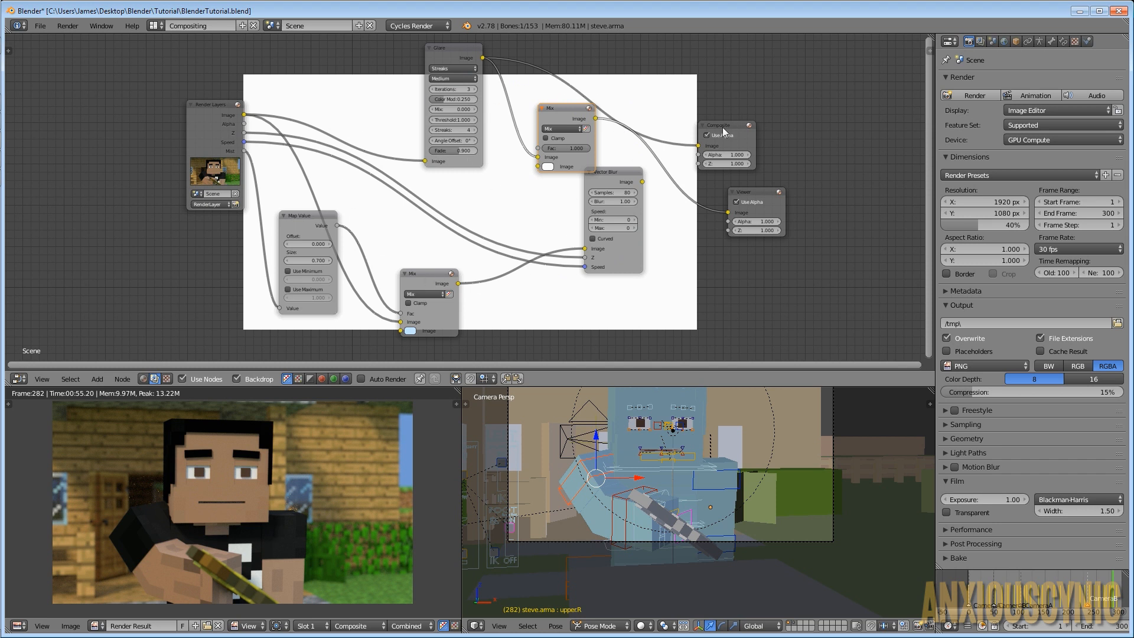
drag(723, 128, 766, 78)
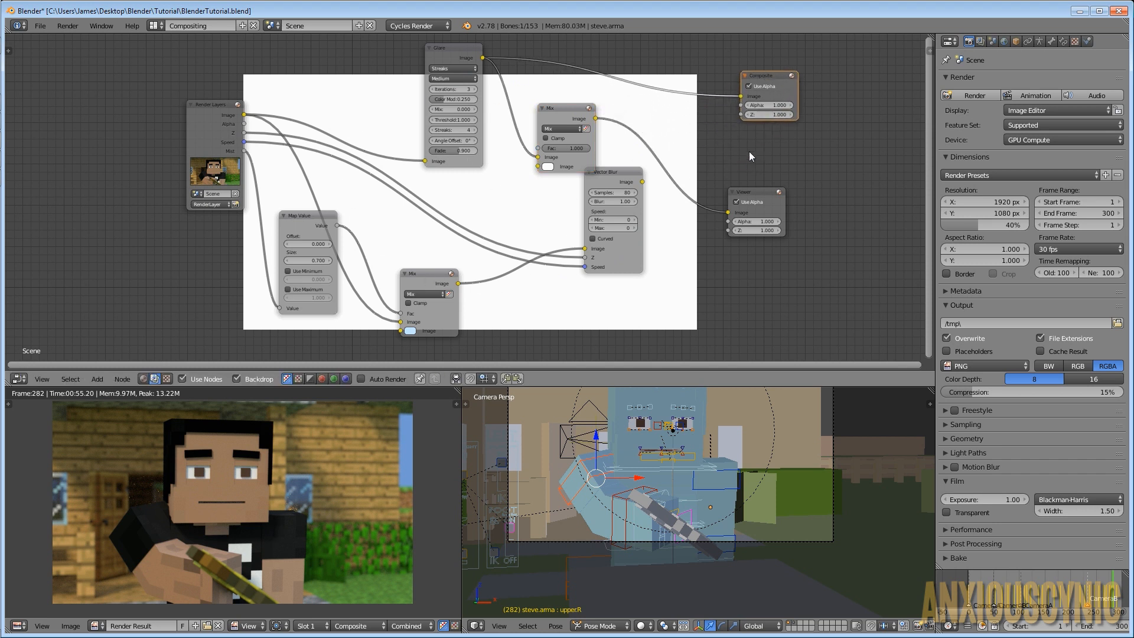
drag(607, 169, 635, 182)
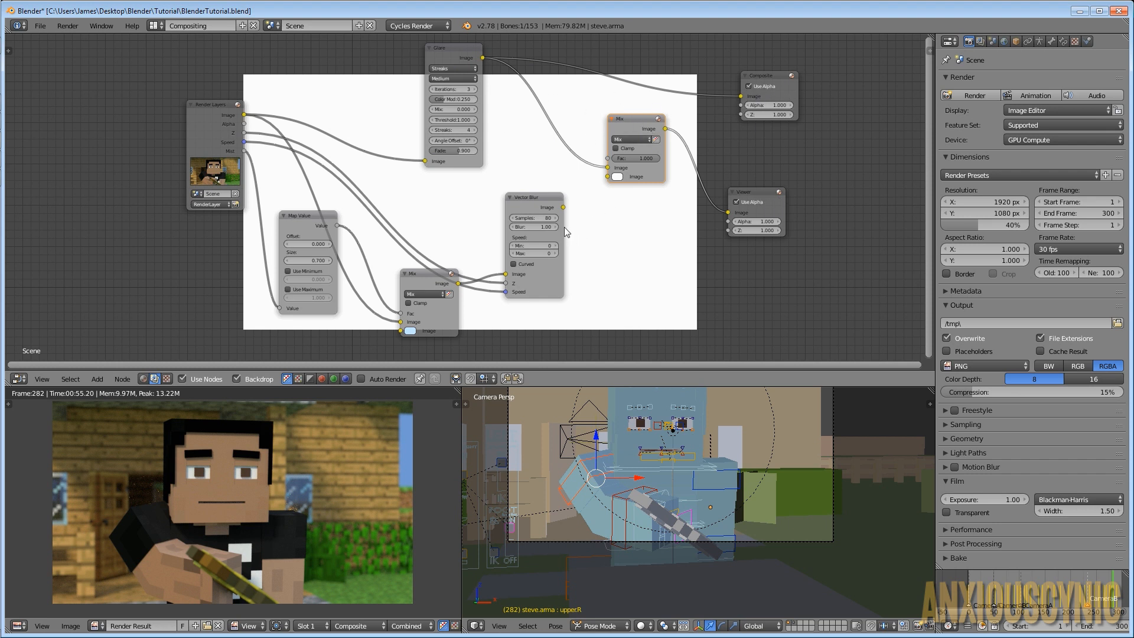
drag(563, 208, 611, 178)
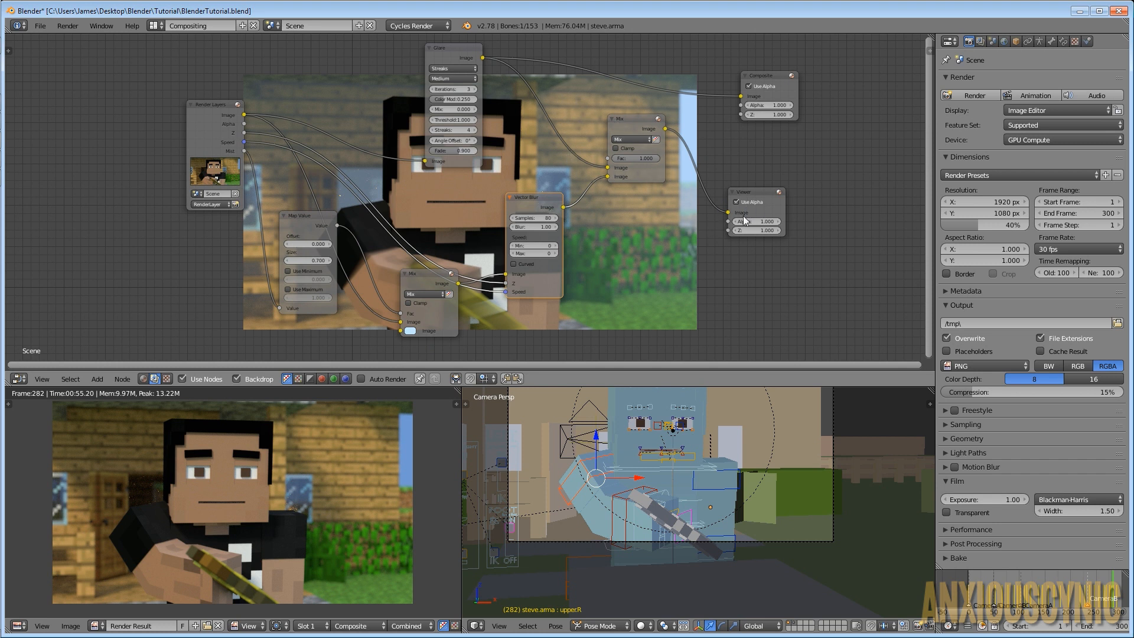
drag(633, 119, 640, 112)
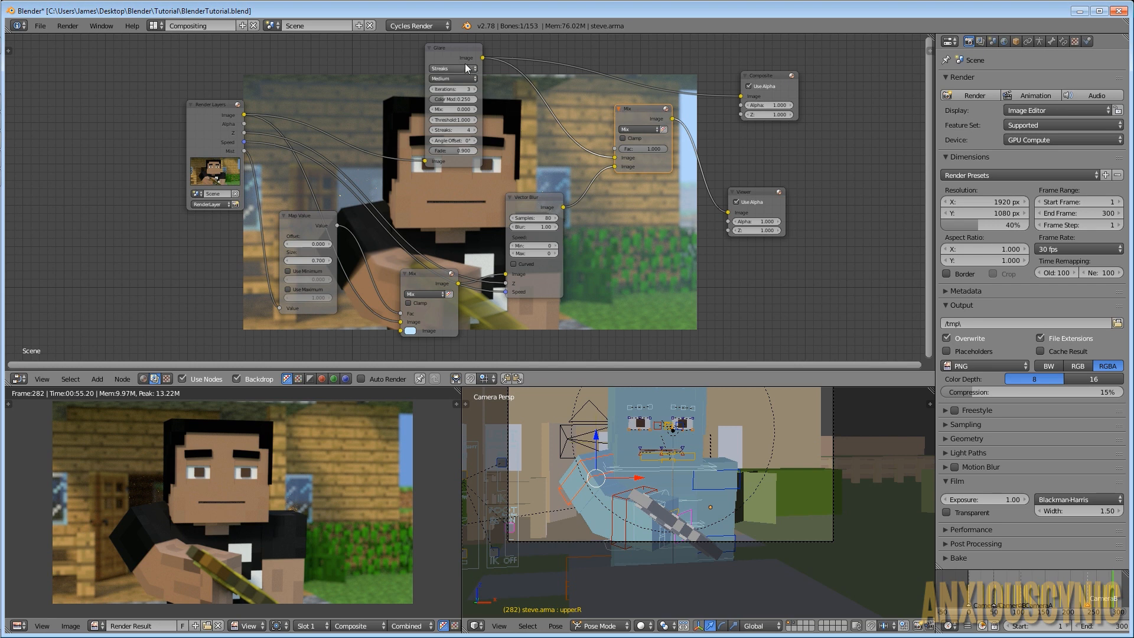
Set the Glare node's type to Fog Glow and its quality to High
scroll(443, 58, up, 3)
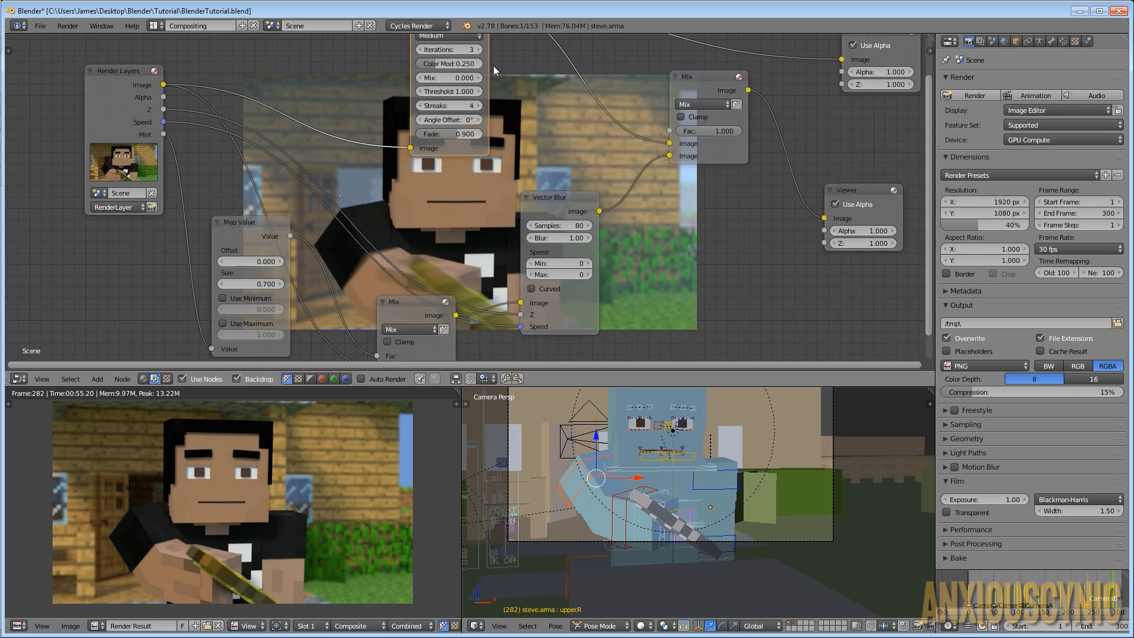
click(483, 97)
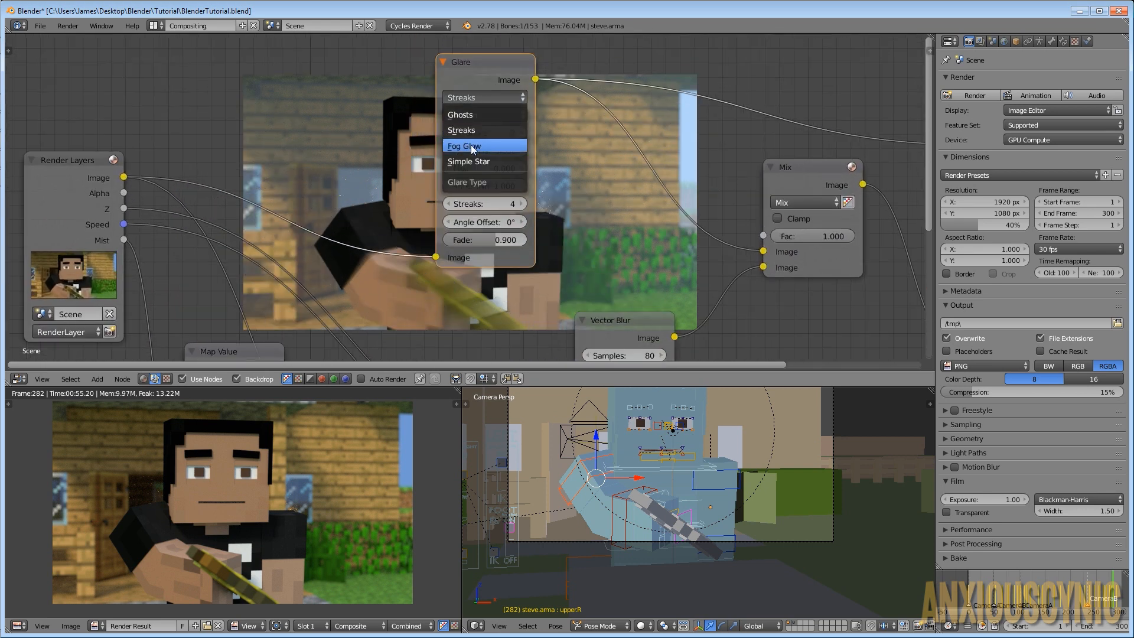
click(470, 145)
click(485, 112)
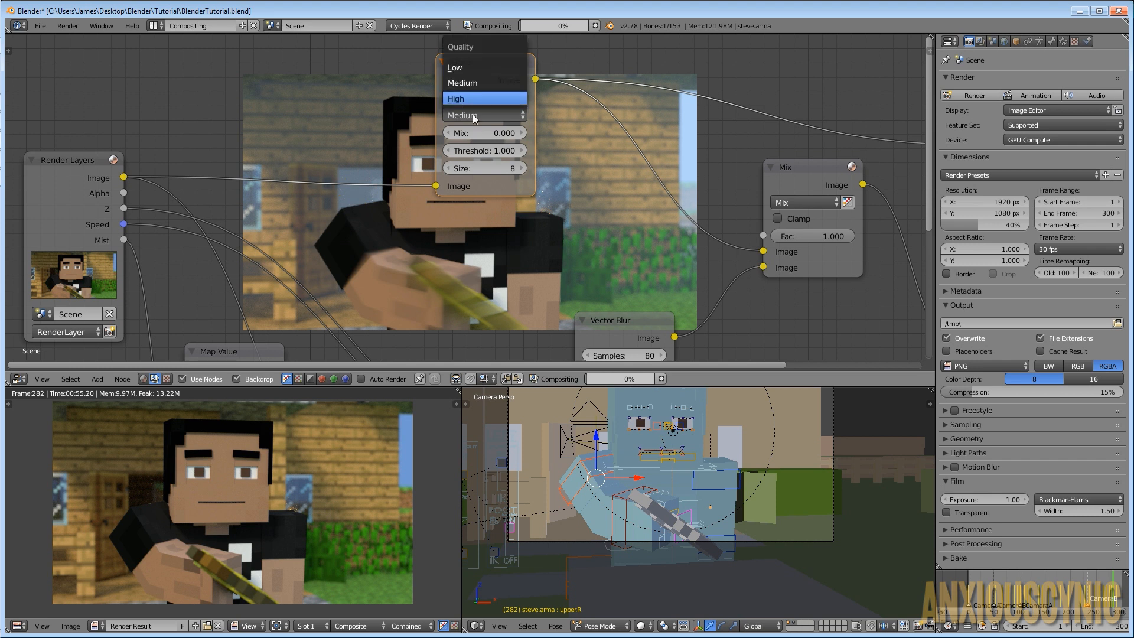
click(469, 99)
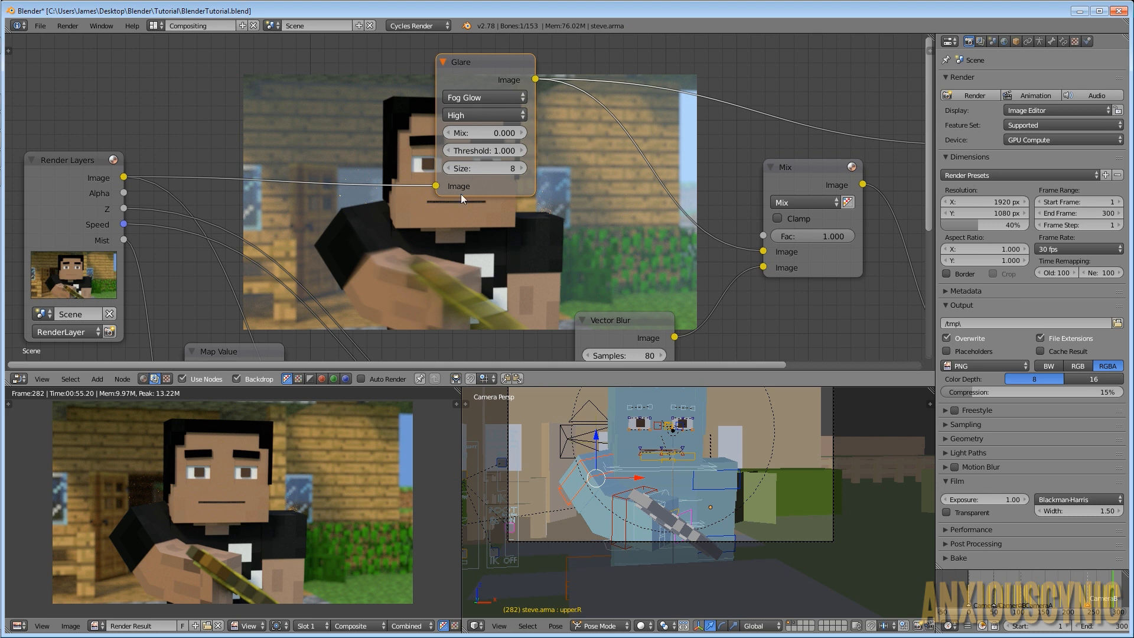
Set the Glare node's mix to 0.500 and its threshold to 0.000
click(500, 133)
text(.5)
key(Return)
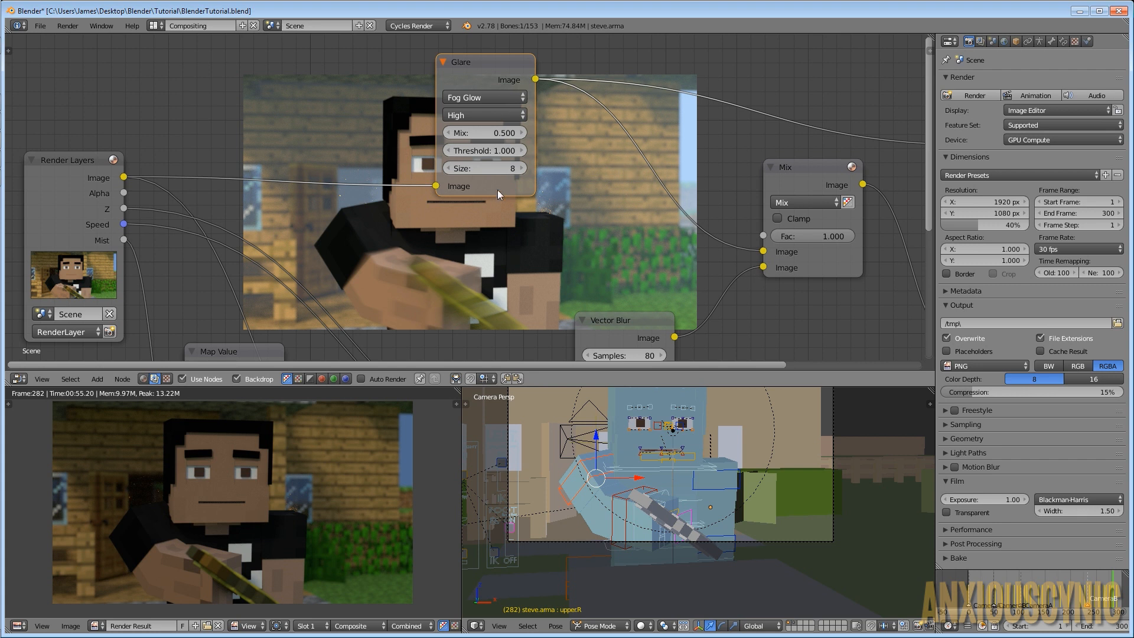
click(495, 150)
text(0)
key(Return)
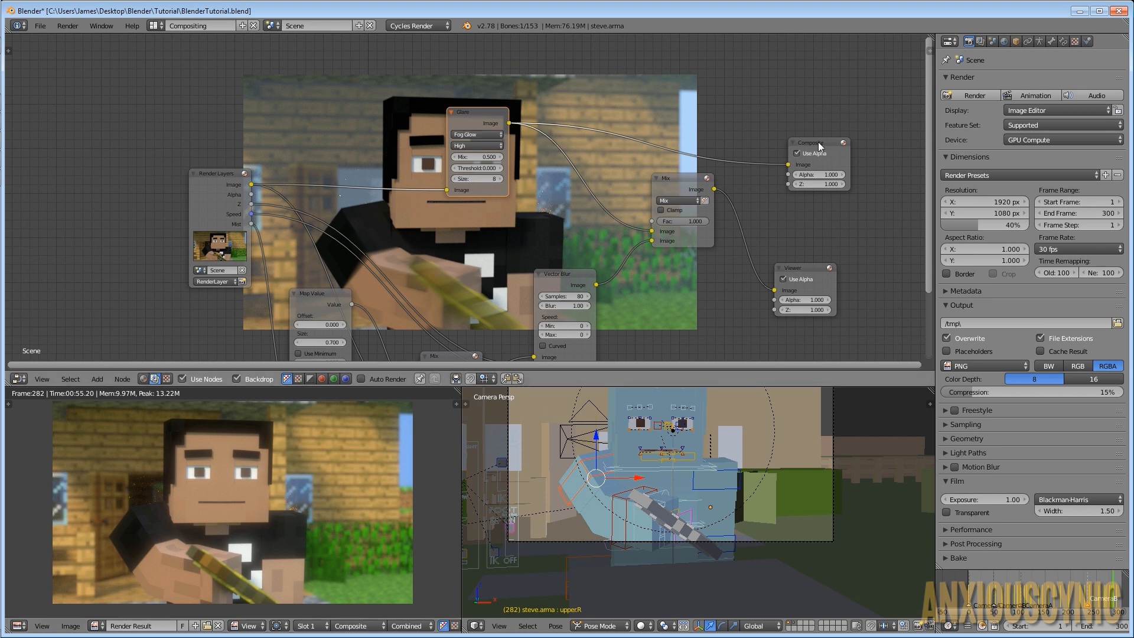
Move the Composite and second Mix nodes higher, and set that Mix node's blend type to Add
drag(818, 142, 812, 82)
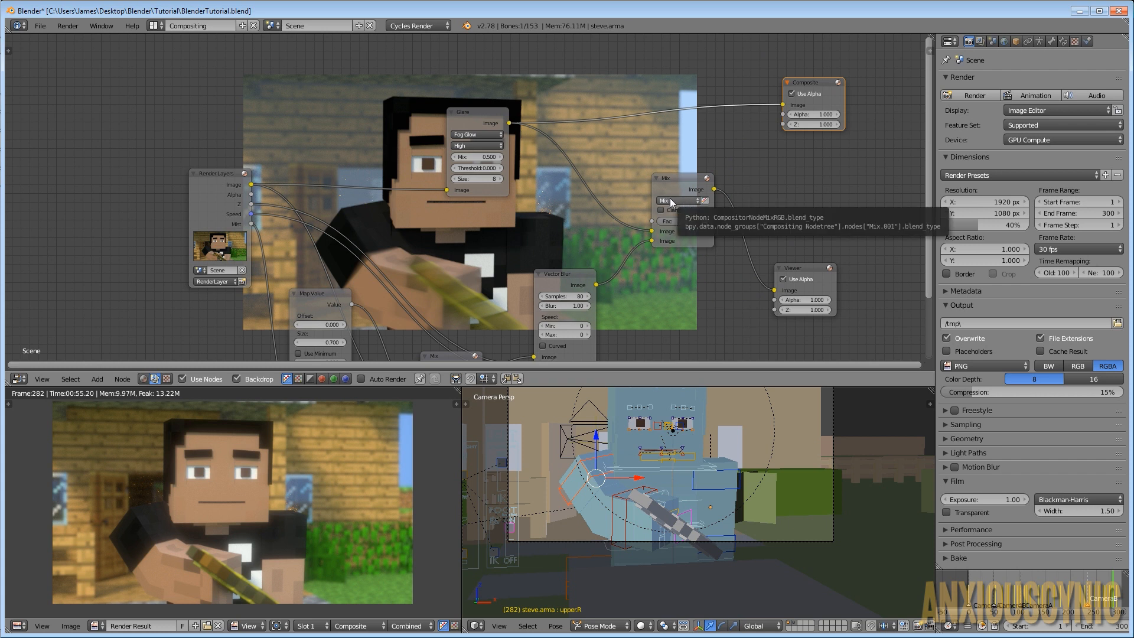
drag(670, 197, 675, 175)
click(669, 176)
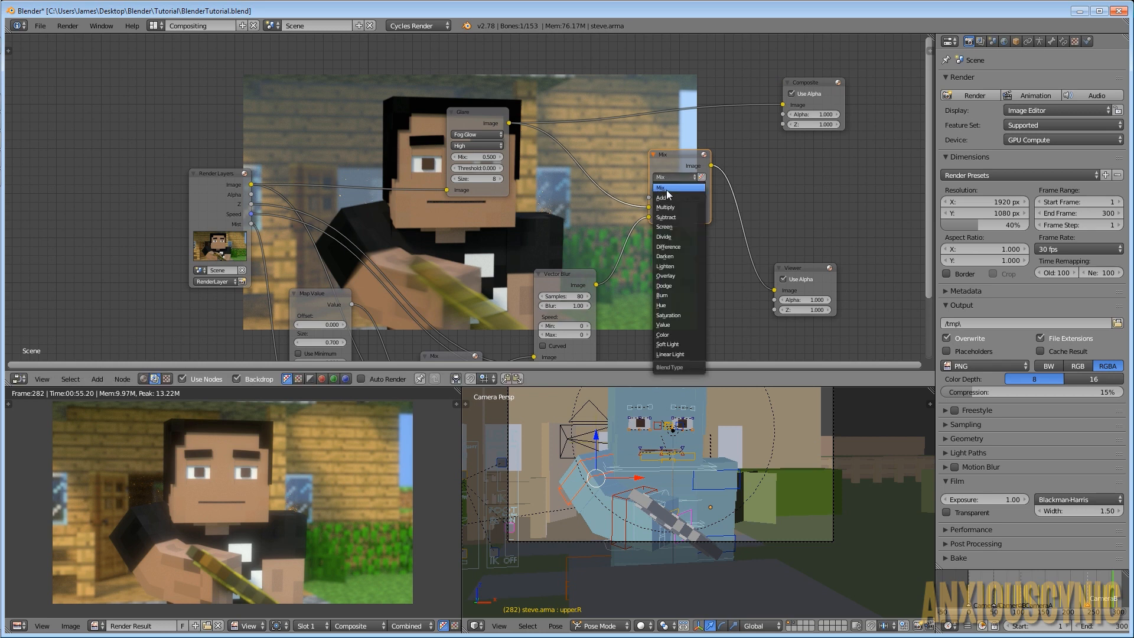
click(668, 196)
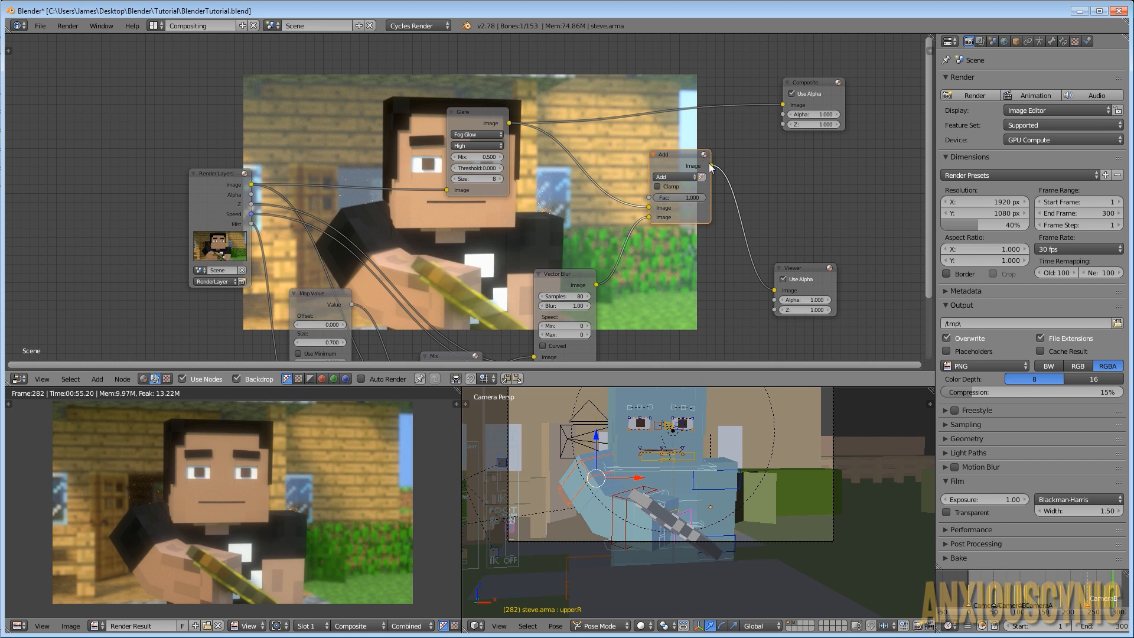
Connect the Add node's image output to the Composite node and set the Glare node's size to 6
drag(712, 166, 715, 167)
drag(737, 130, 786, 107)
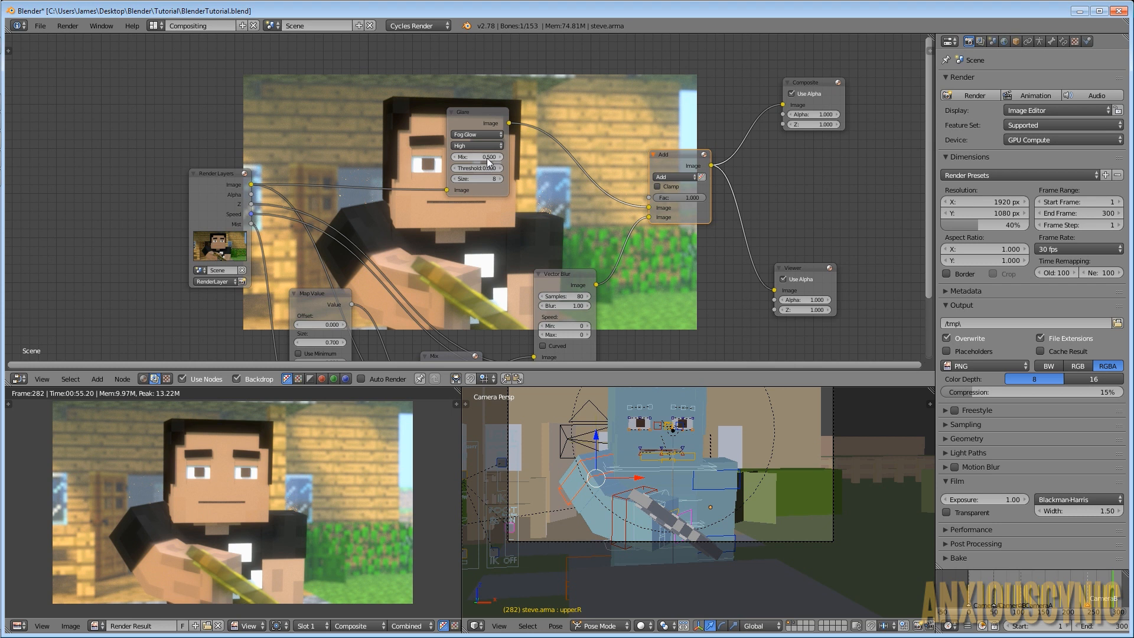
click(490, 179)
text(6)
key(Return)
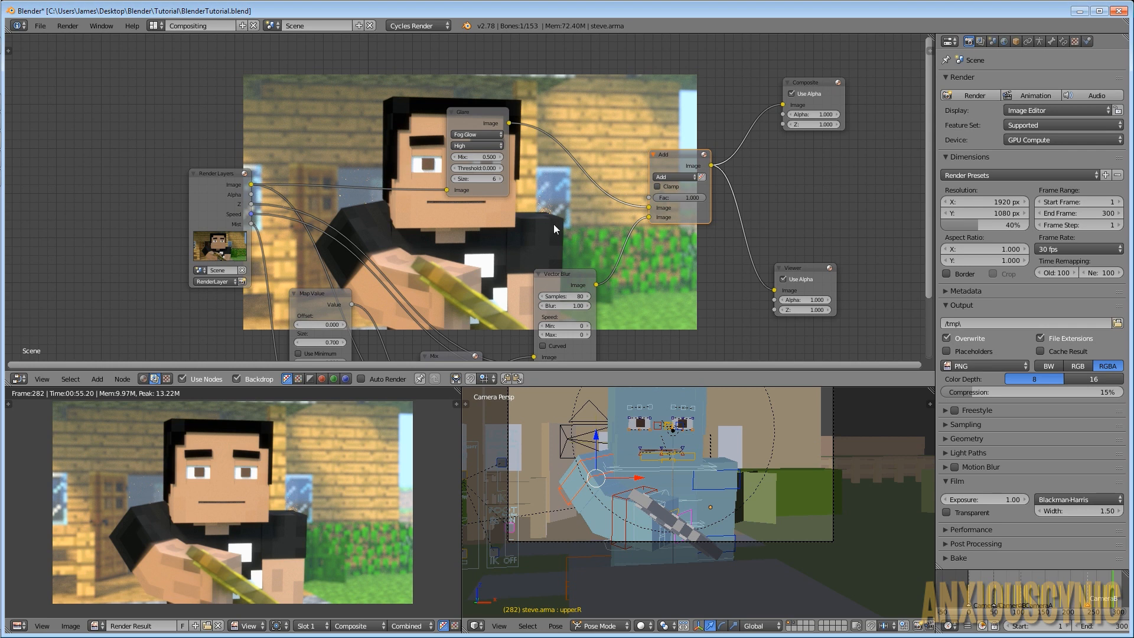
Save the file and move the Vector Blur node up, closer to the Add node
middle_drag(555, 219, 549, 153)
scroll(550, 153, down, 1)
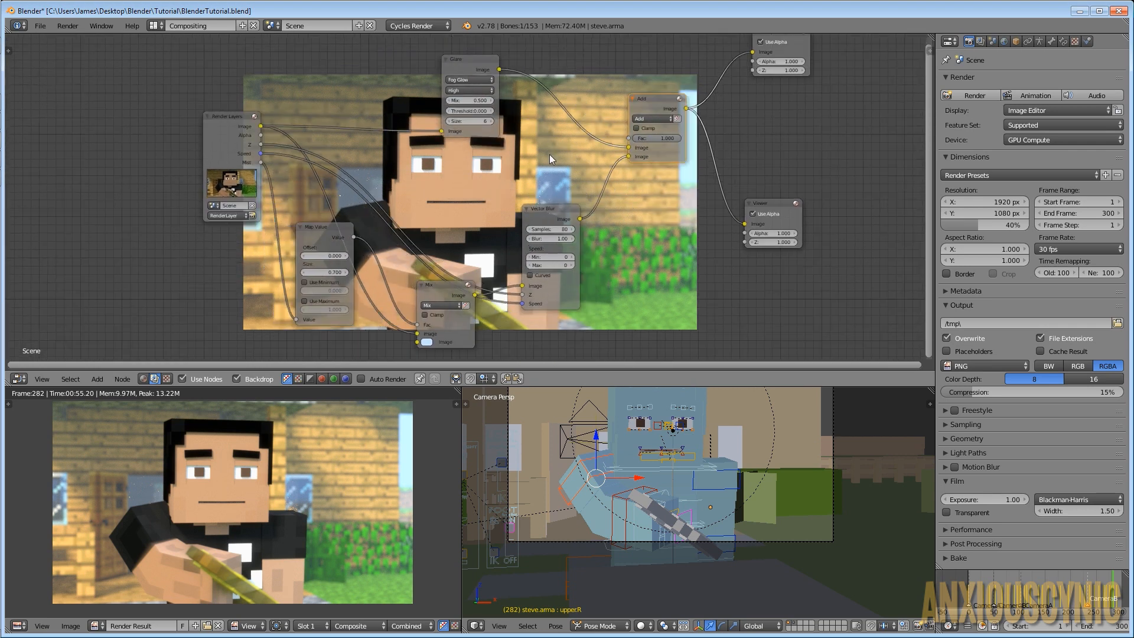
scroll(549, 154, down, 1)
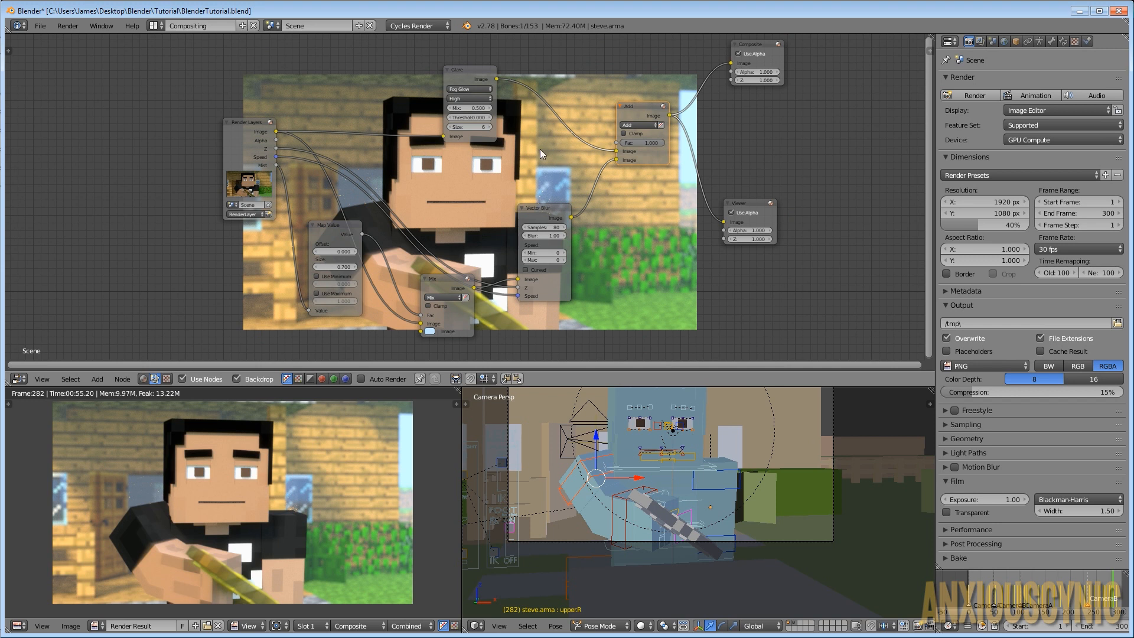
key(ctrl+s)
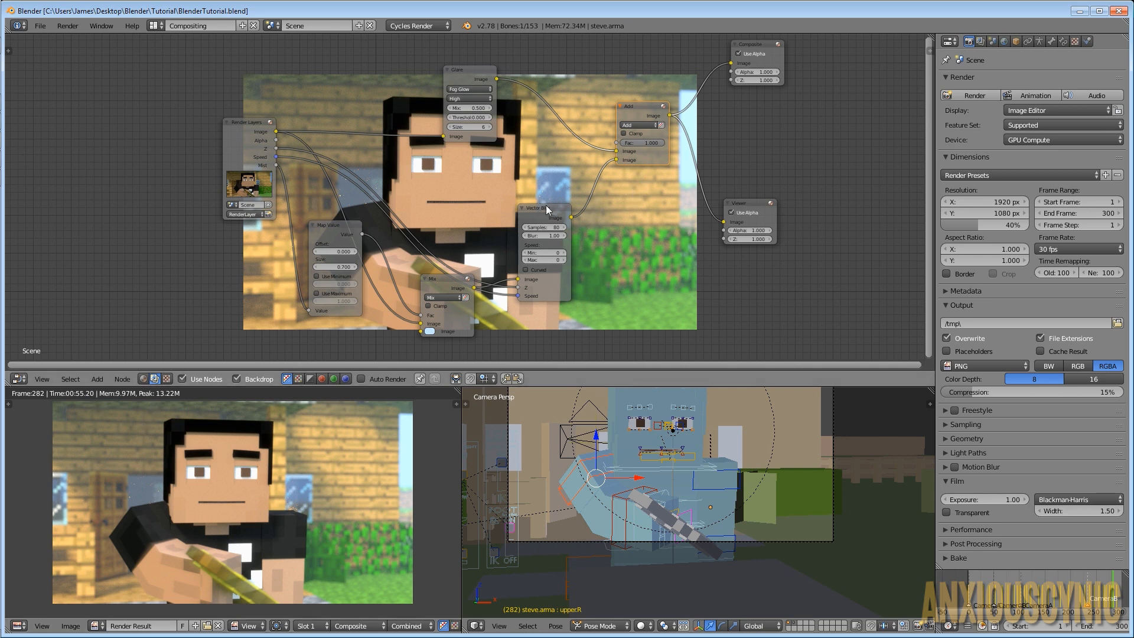
drag(546, 209, 565, 182)
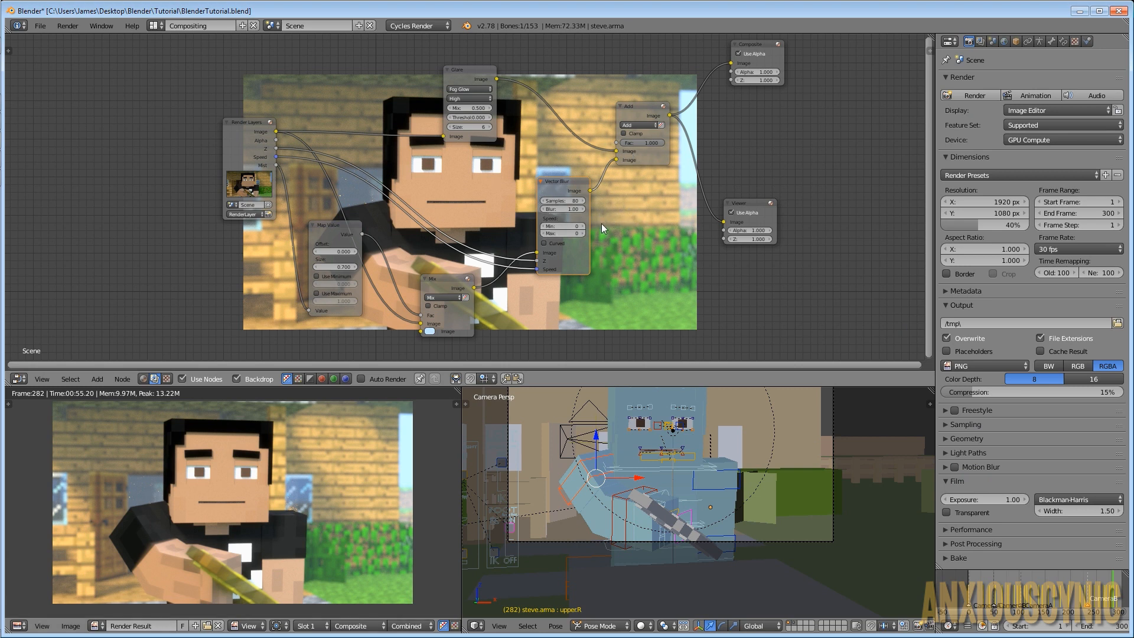
View the renders stored in slots 2 and 3, returning to slot 2
click(310, 626)
click(321, 600)
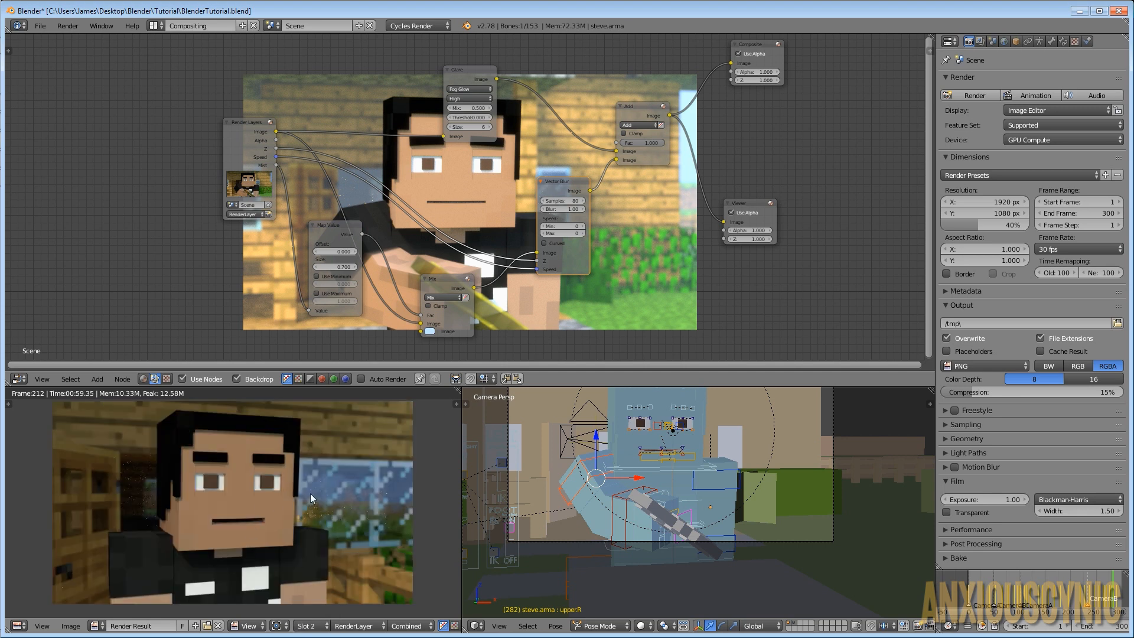
click(310, 626)
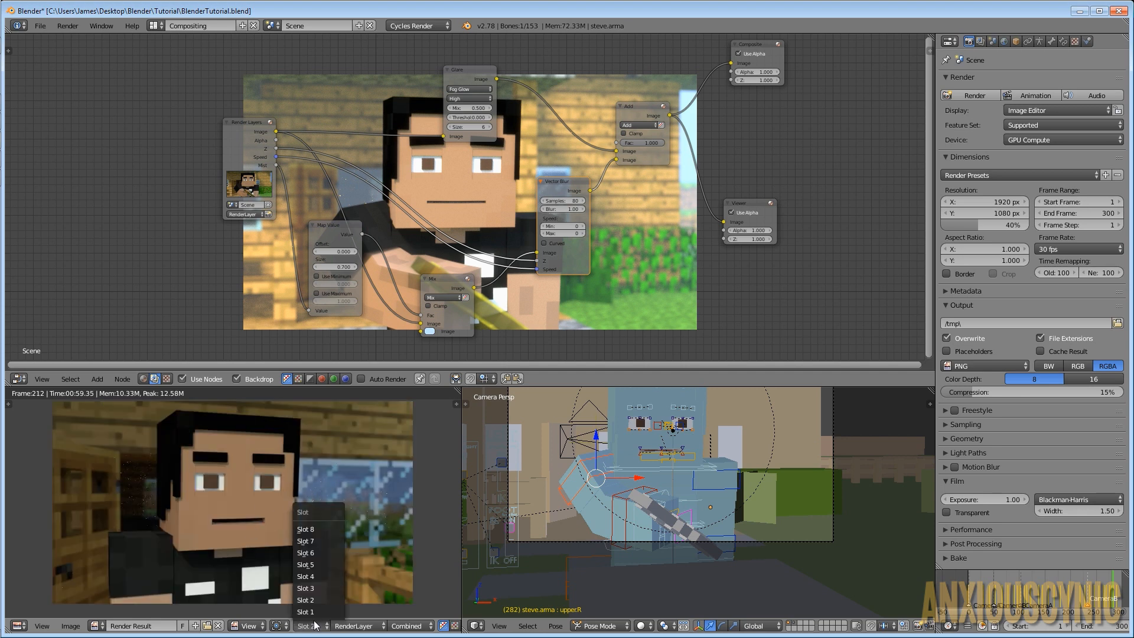
click(317, 587)
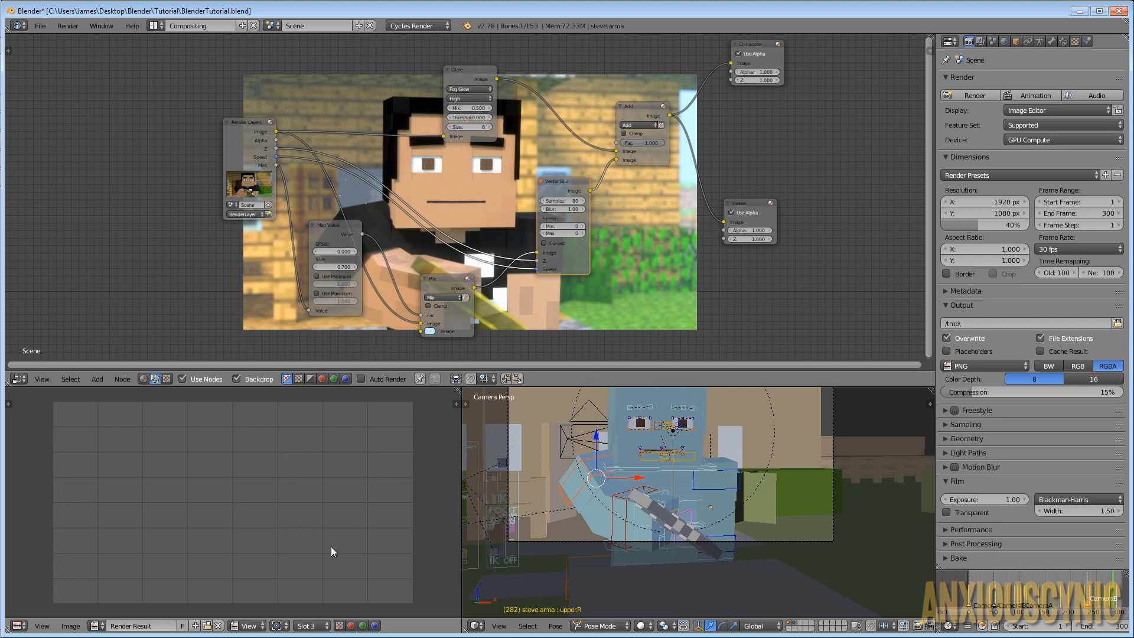
click(310, 627)
click(319, 599)
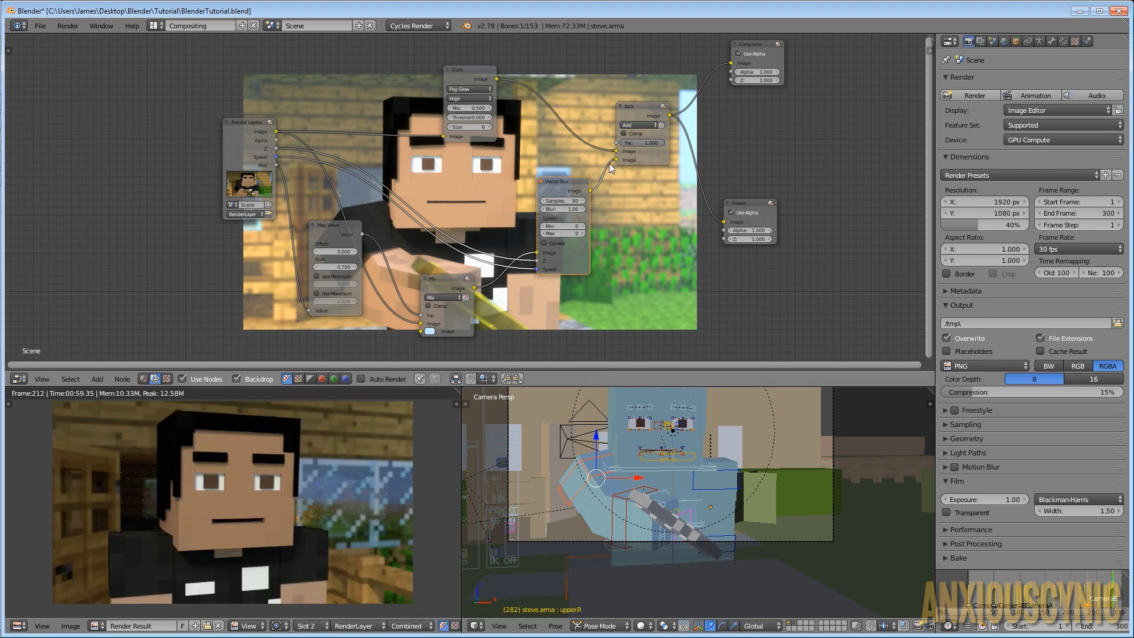
Bypass Vector Blur by linking the first Mix node directly to the Add node's second image input, and display render slot 1 with the backdrop refreshed
drag(568, 189, 621, 203)
drag(569, 261, 618, 158)
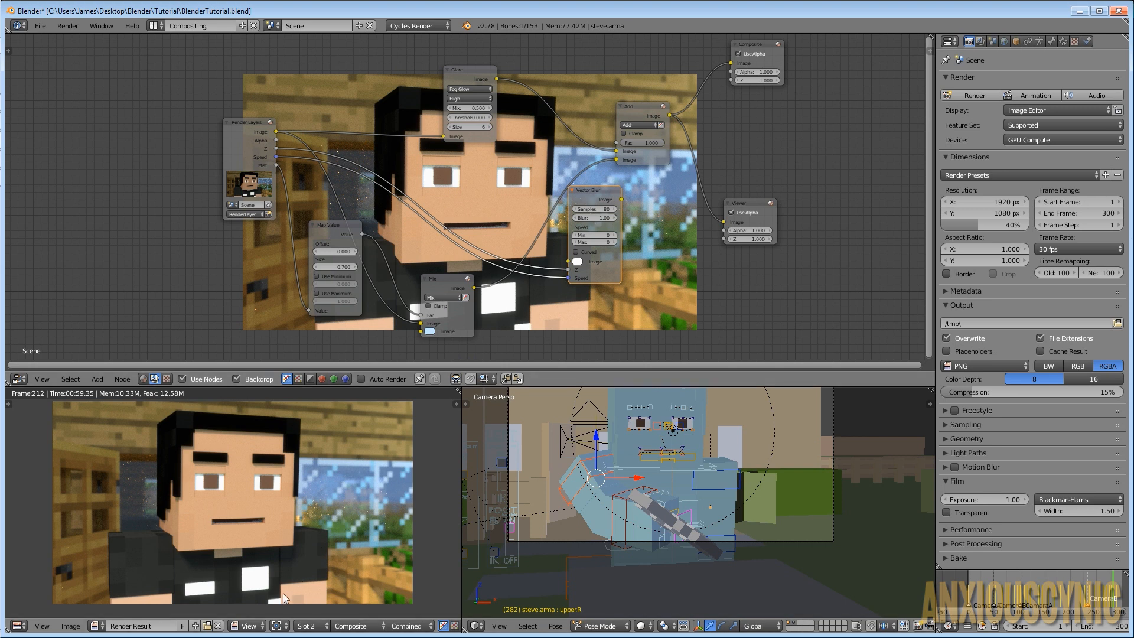
click(307, 625)
click(316, 610)
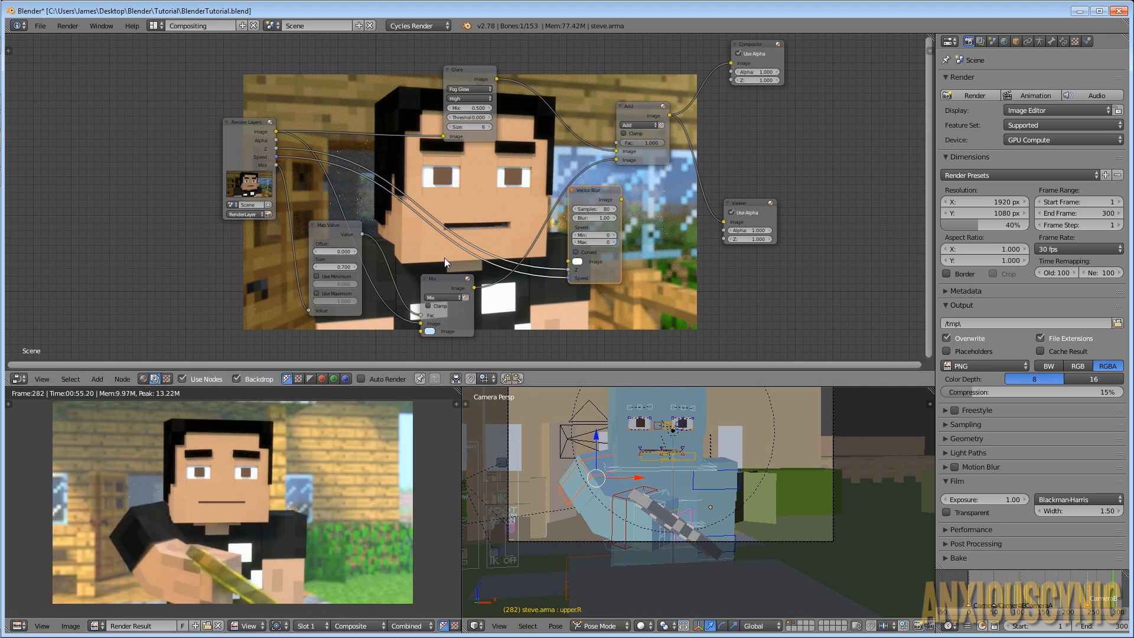
click(236, 379)
click(237, 379)
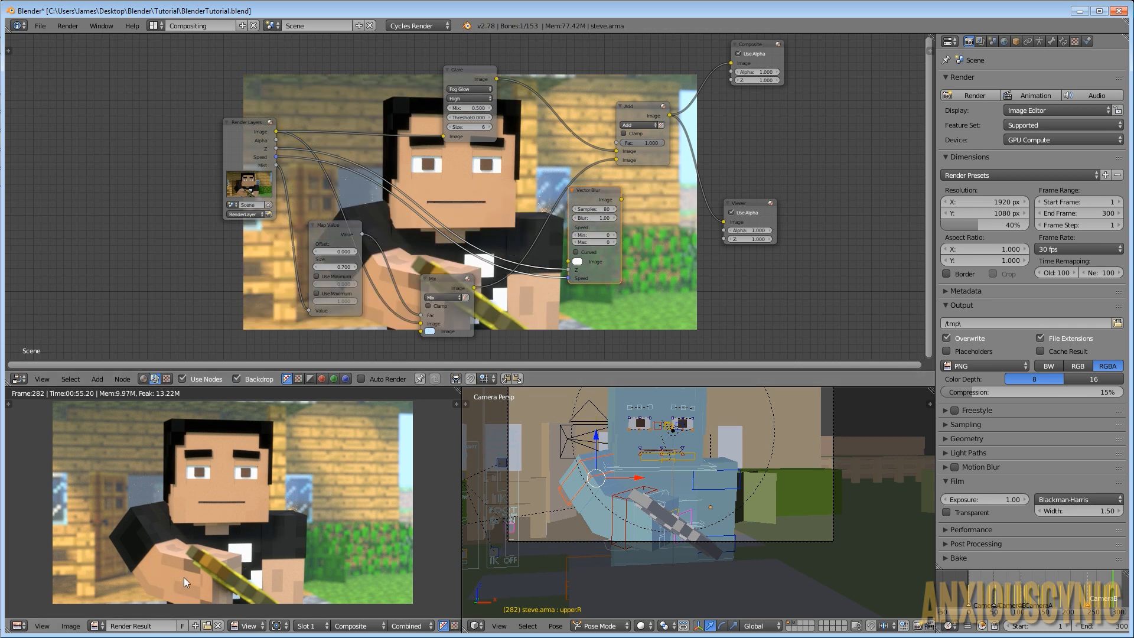
Choose render slot 2 and enable Motion Blur in the render settings
click(307, 626)
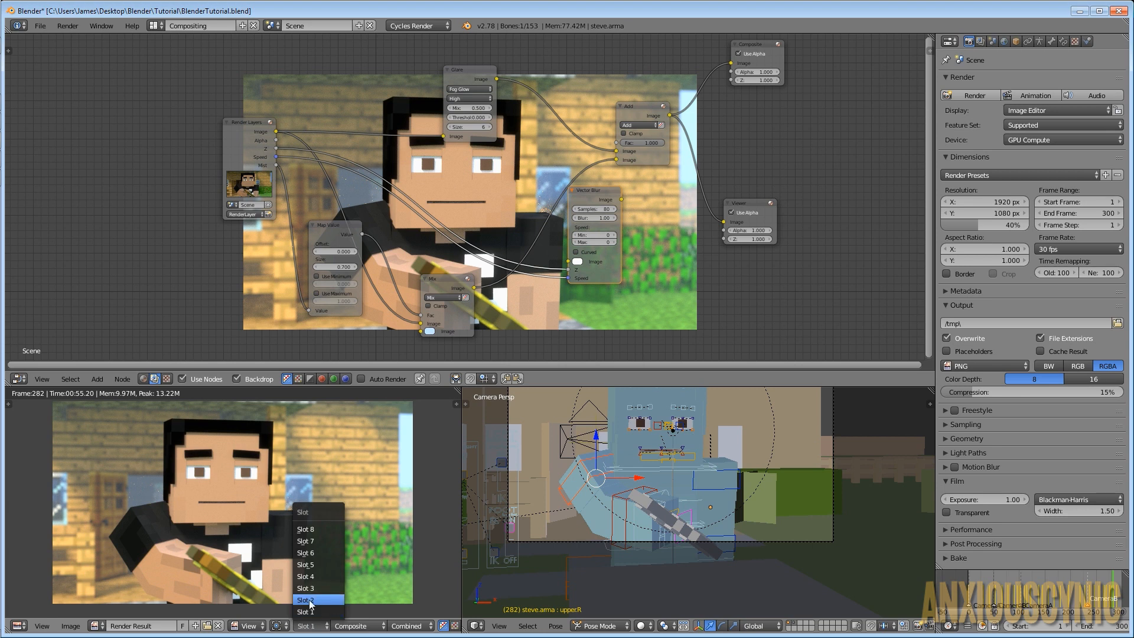
click(310, 601)
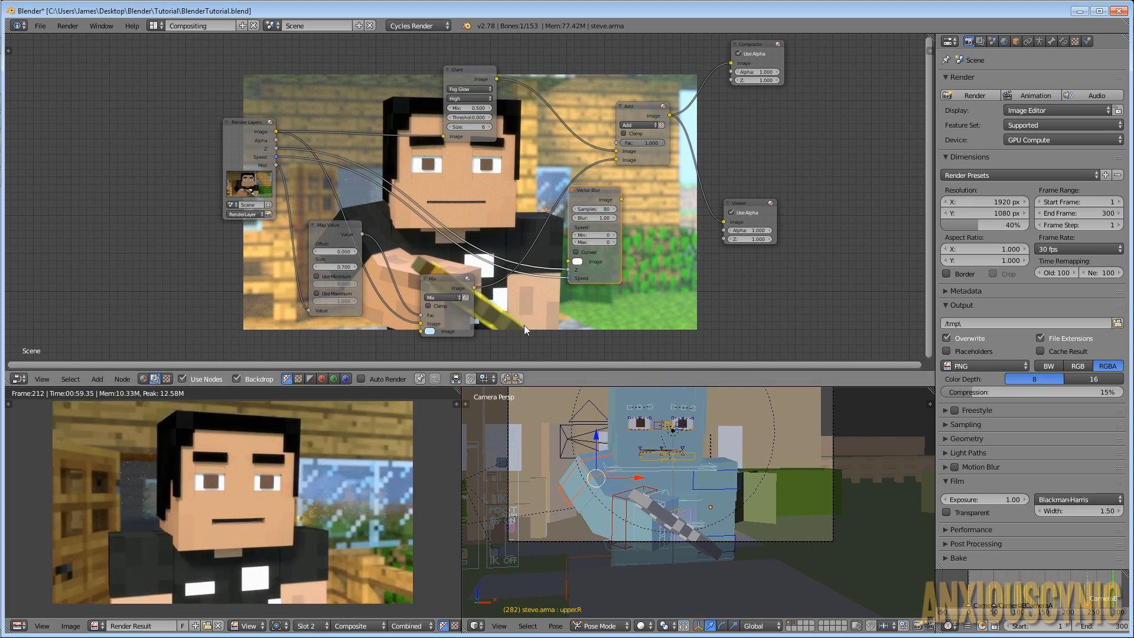
click(948, 469)
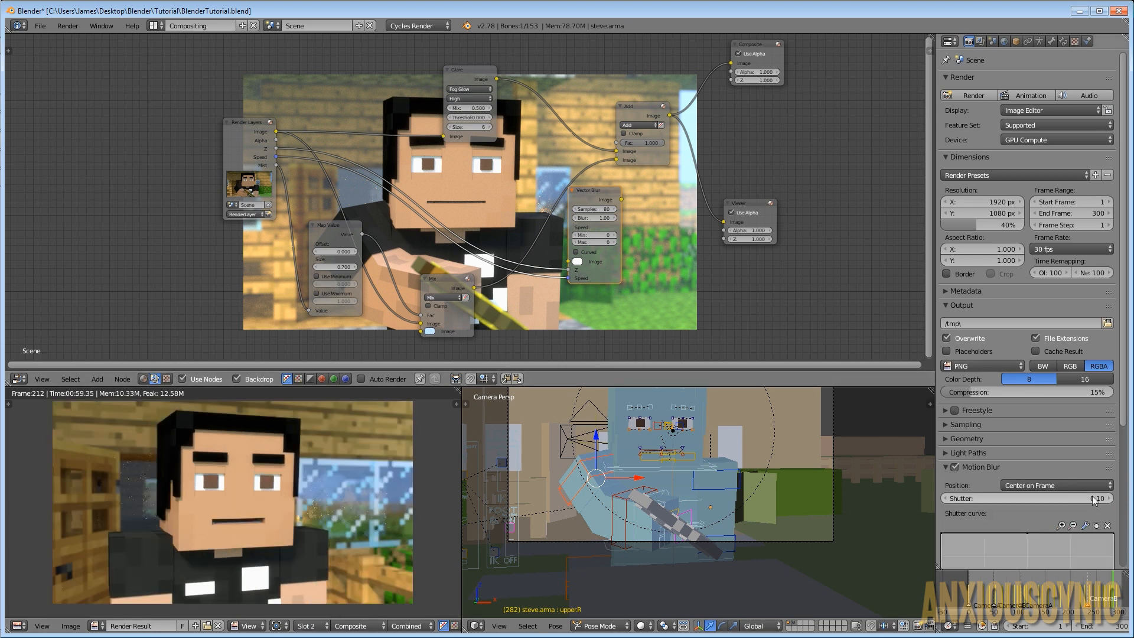
click(948, 467)
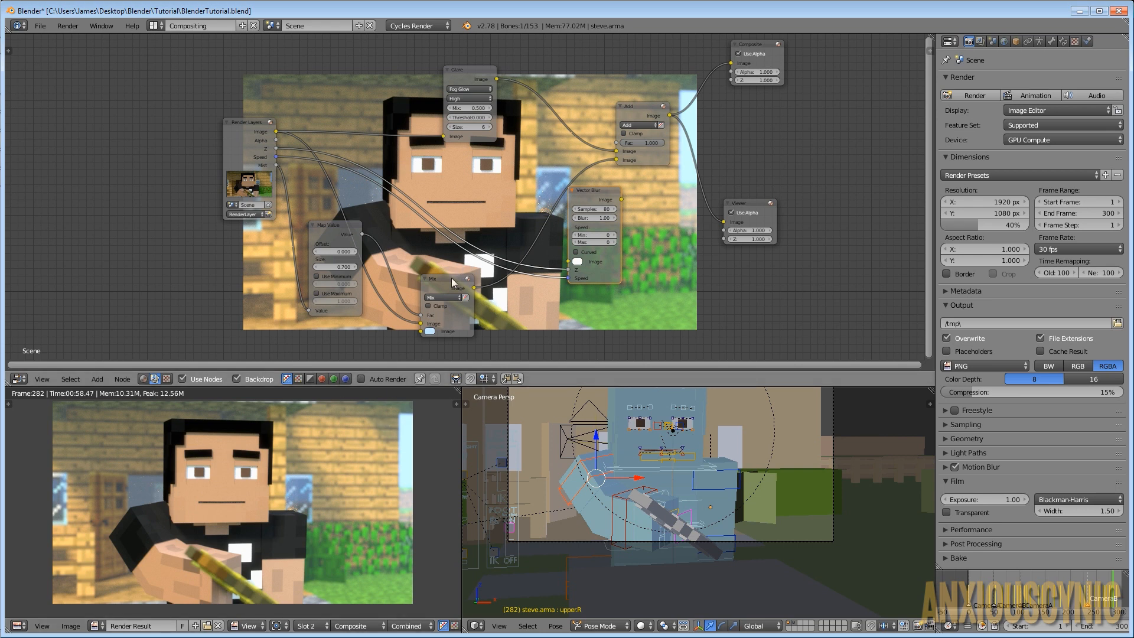
Move the Render Layers, Map Value and first Mix nodes further away from the disconnected Vector Blur node
drag(452, 282, 407, 296)
drag(331, 225, 301, 223)
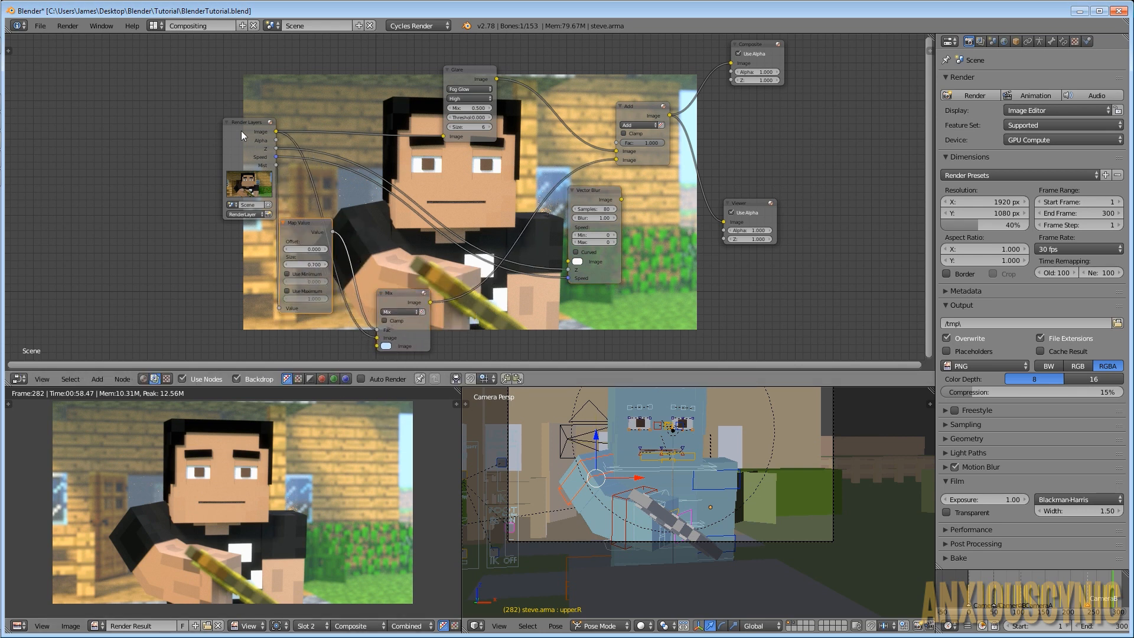
drag(242, 136, 157, 115)
drag(308, 223, 245, 222)
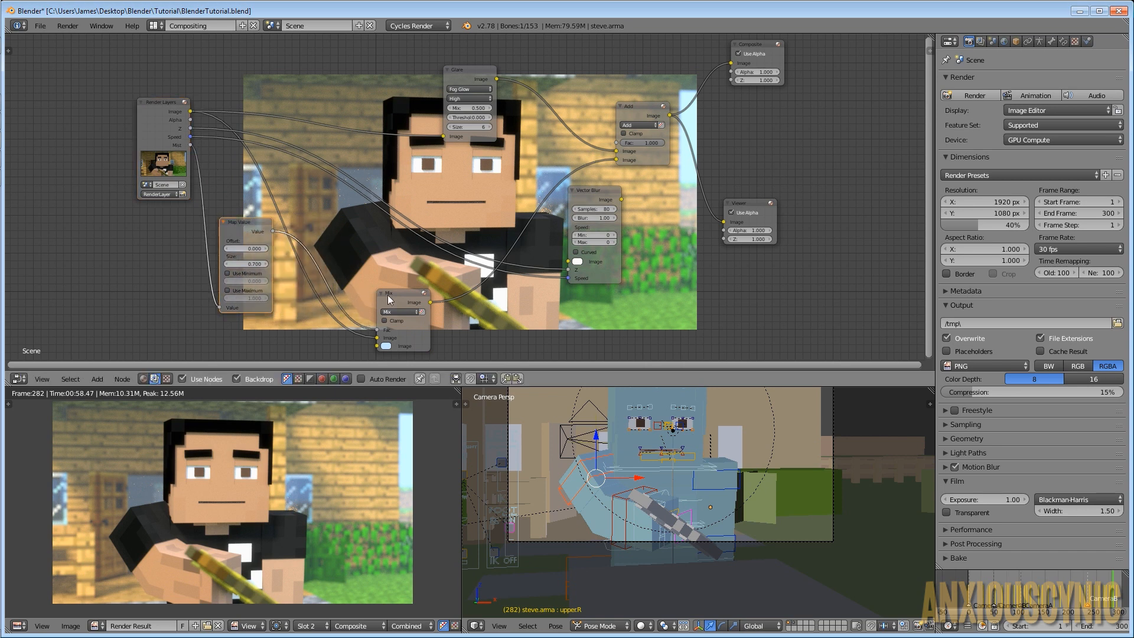
drag(390, 300, 321, 298)
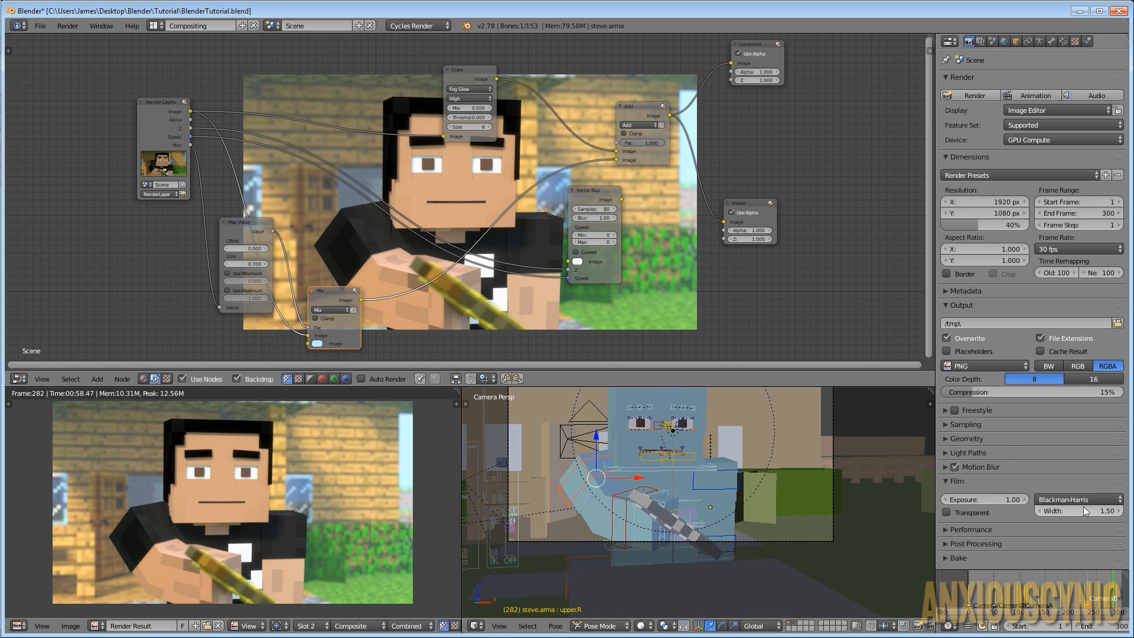
Review the shutter value in the render's Motion Blur settings
click(950, 467)
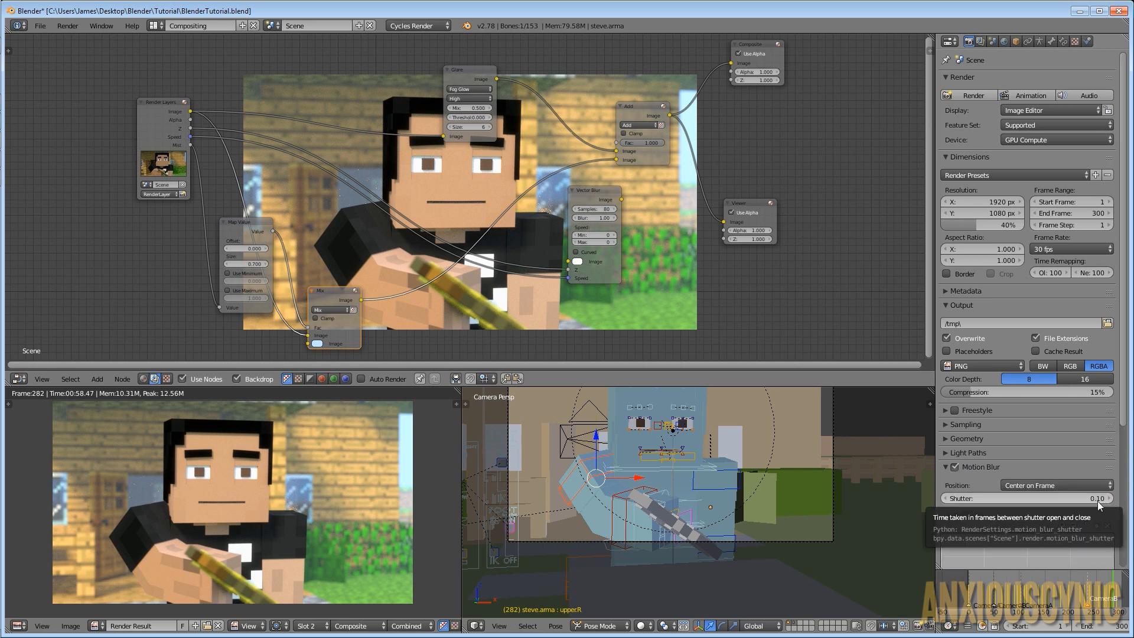
click(946, 468)
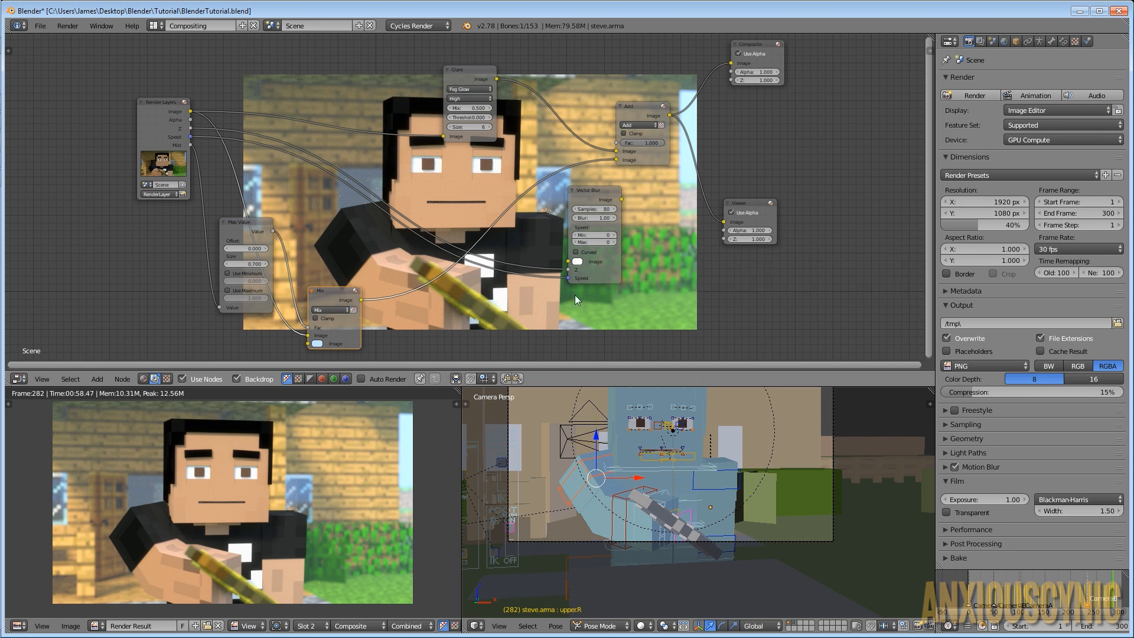
Switch to the Default screen layout, view through the camera, and change the 3D view into a UV/Image Editor
click(155, 26)
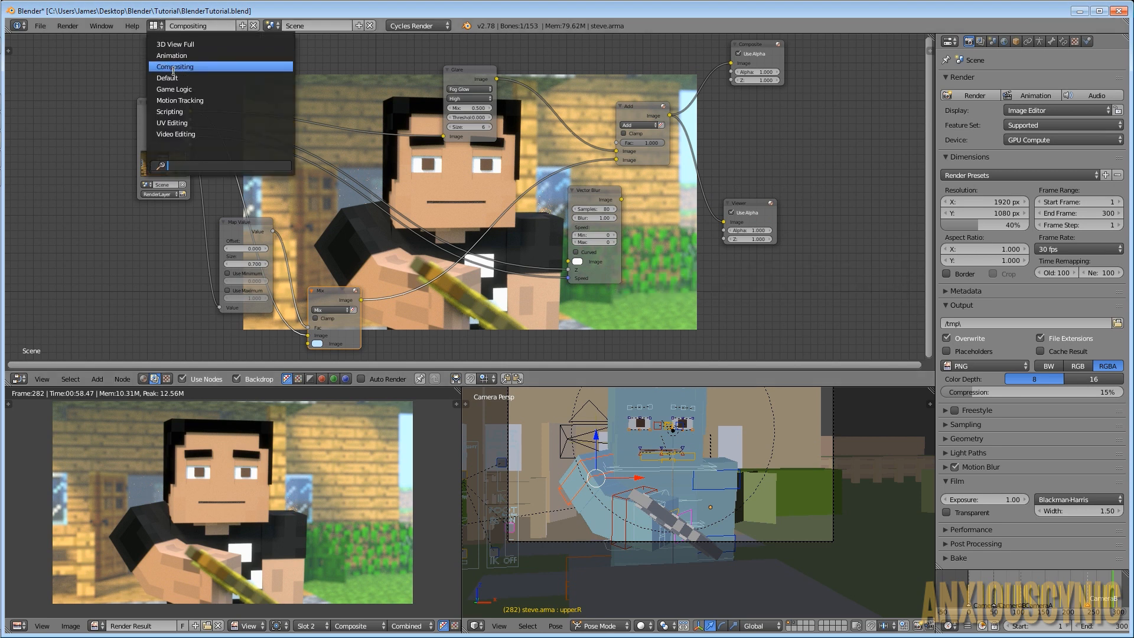
click(172, 77)
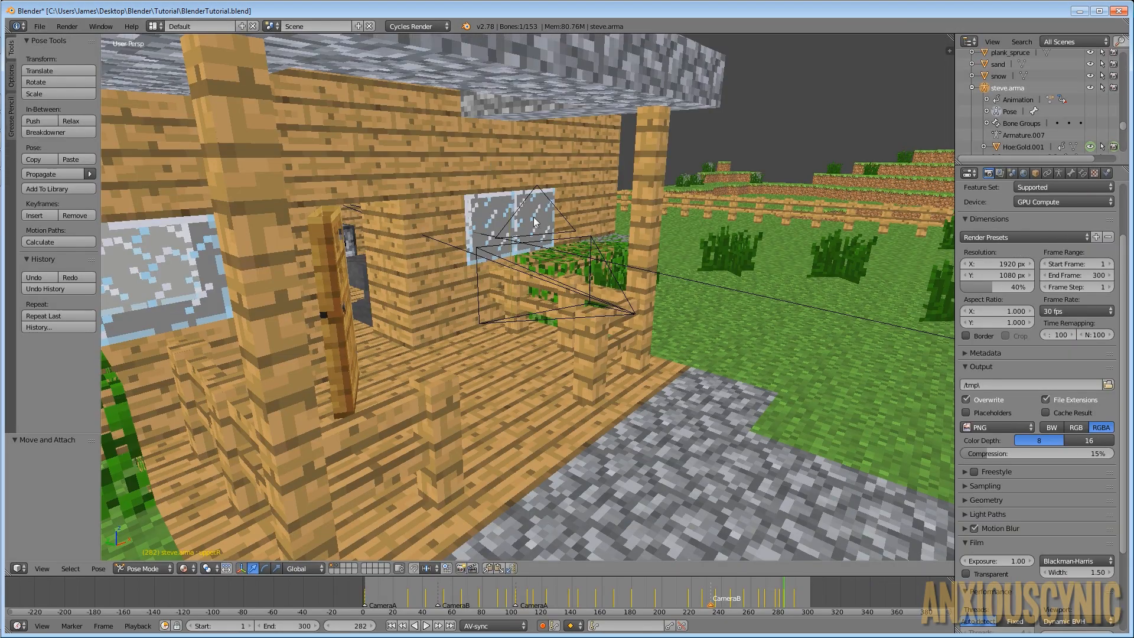
key(KP_0)
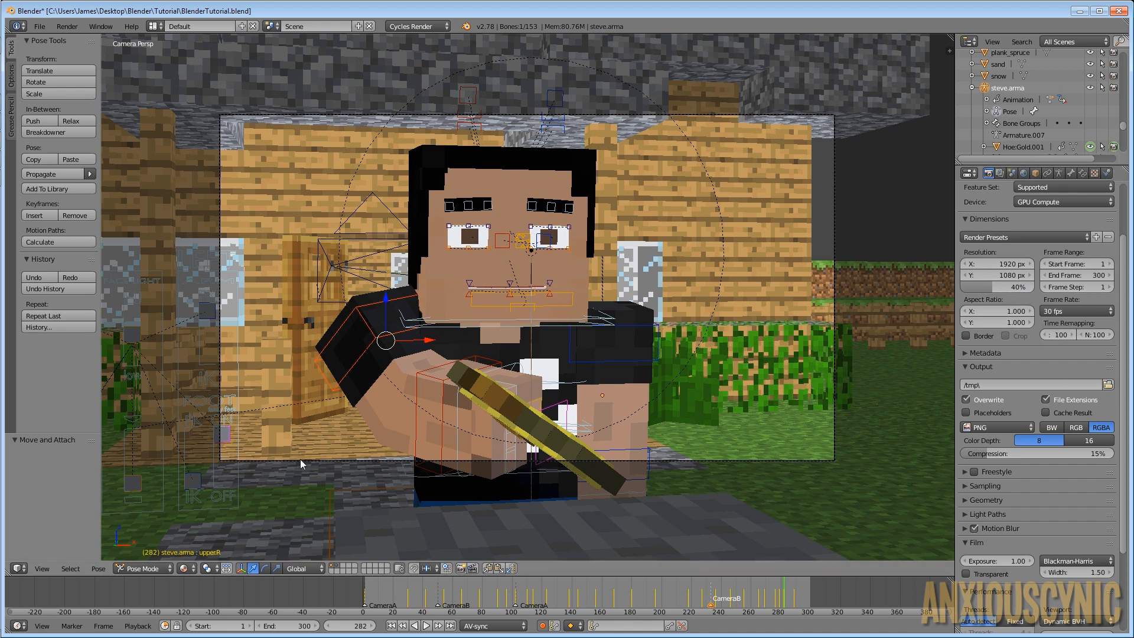
click(20, 568)
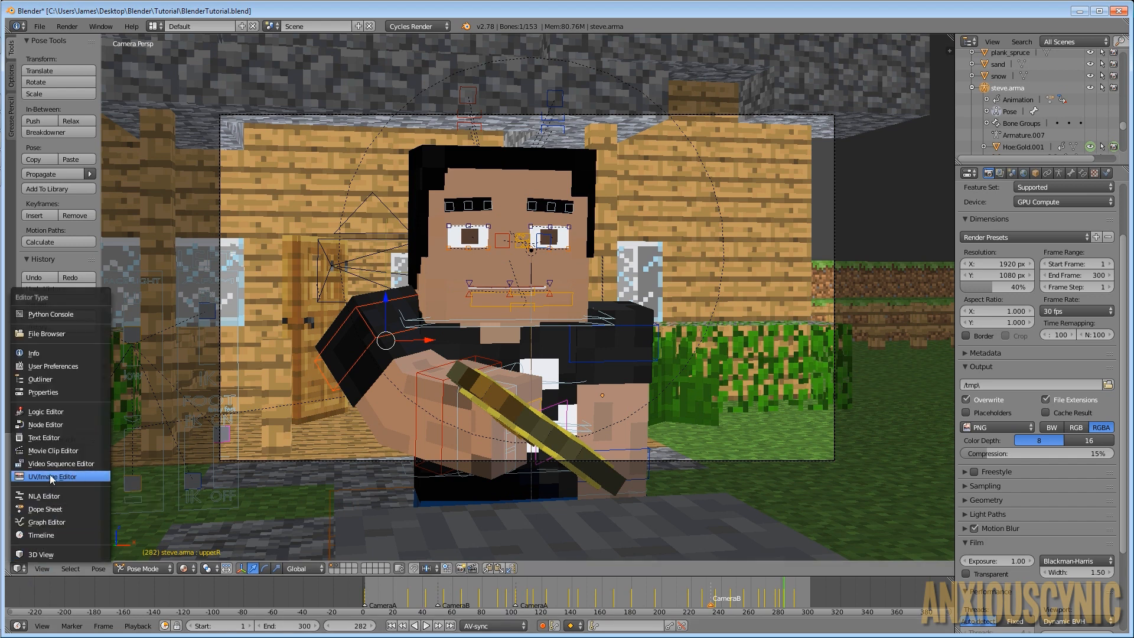
click(66, 477)
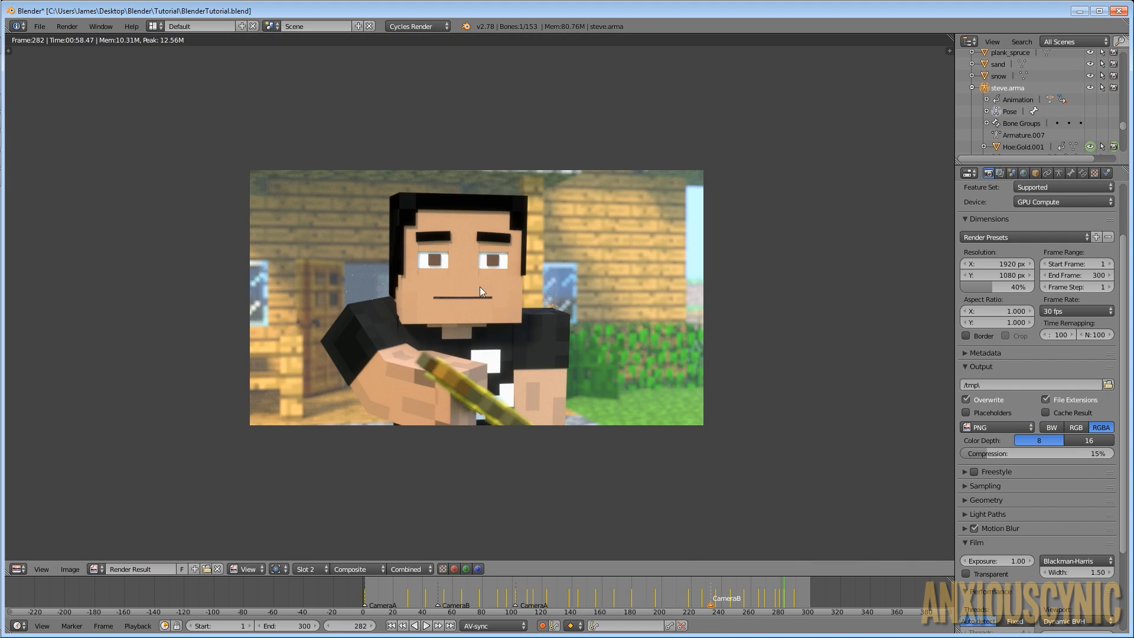
Compare the render in slot 1 with the one in slot 2
click(312, 569)
click(317, 555)
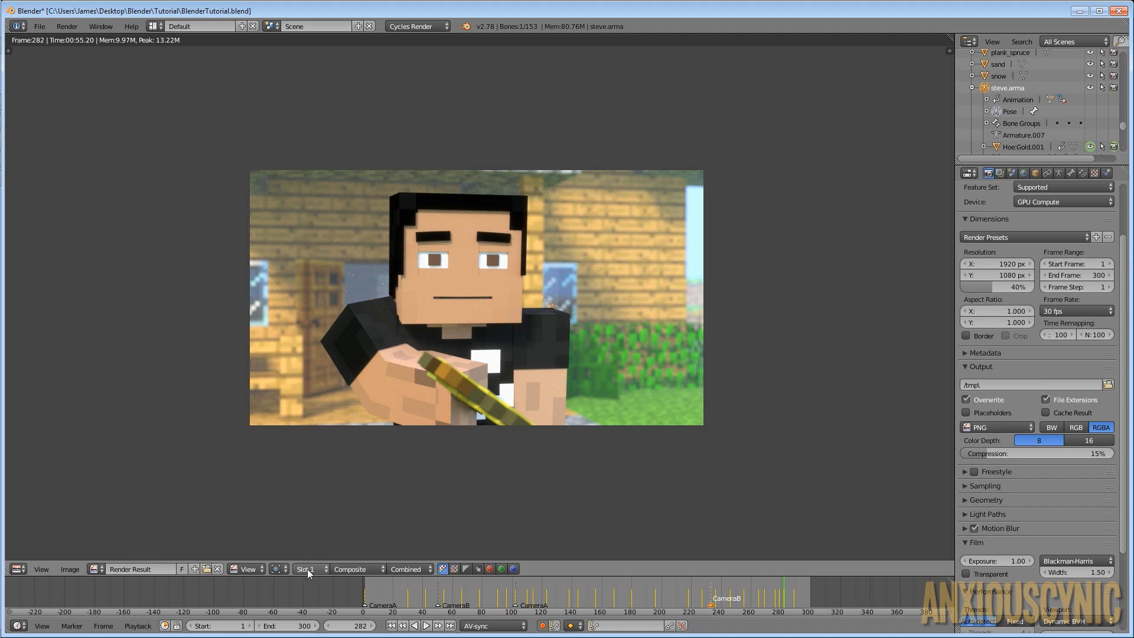
click(307, 569)
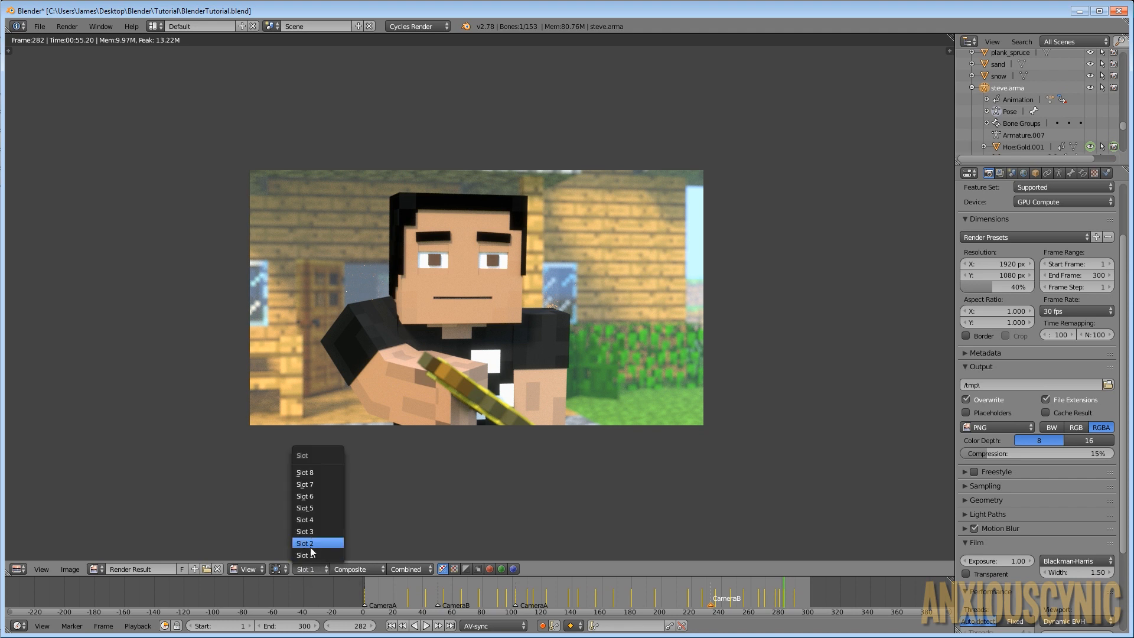
click(311, 546)
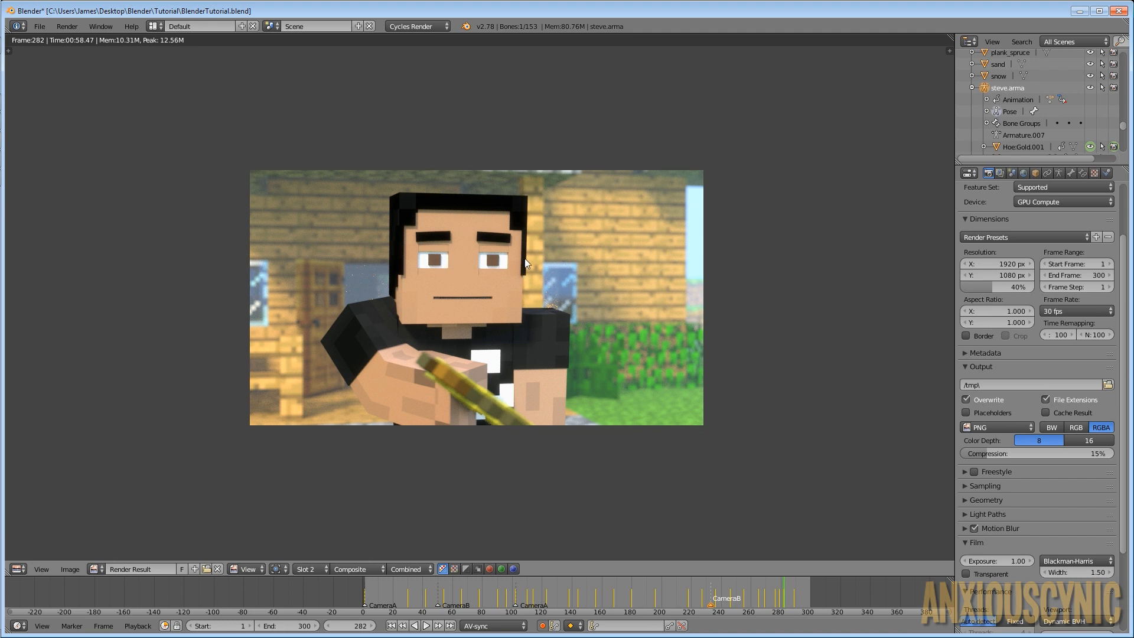
Collapse the Dimensions settings, expand Sampling, inspect the render's noise up close, and turn on the animated seed
click(965, 220)
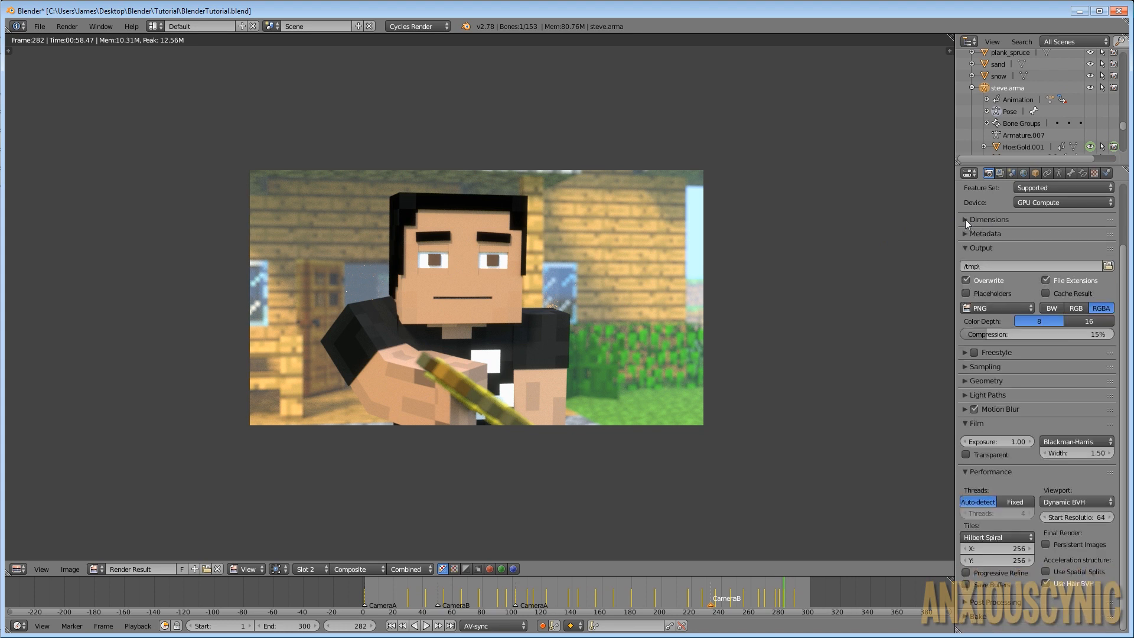
click(965, 367)
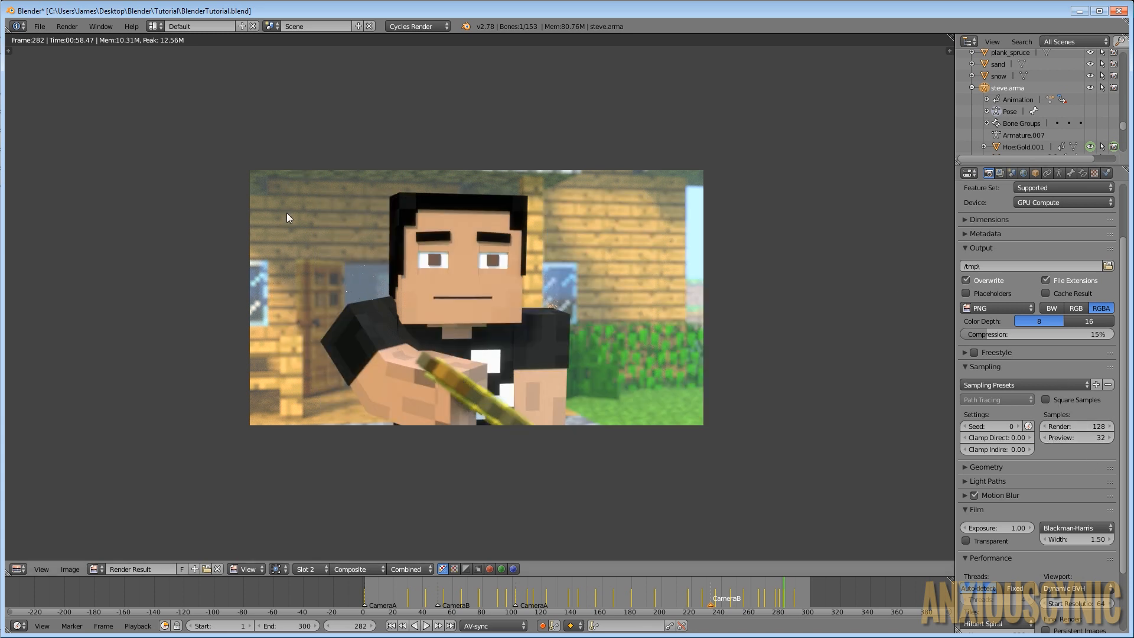
scroll(313, 260, up, 2)
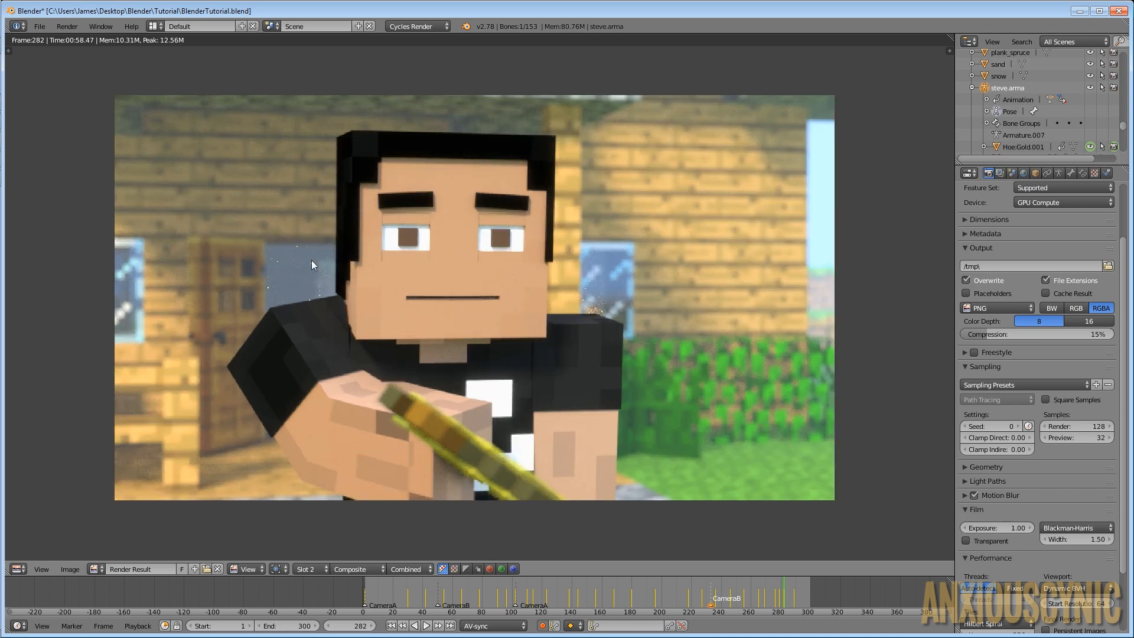
scroll(308, 208, down, 2)
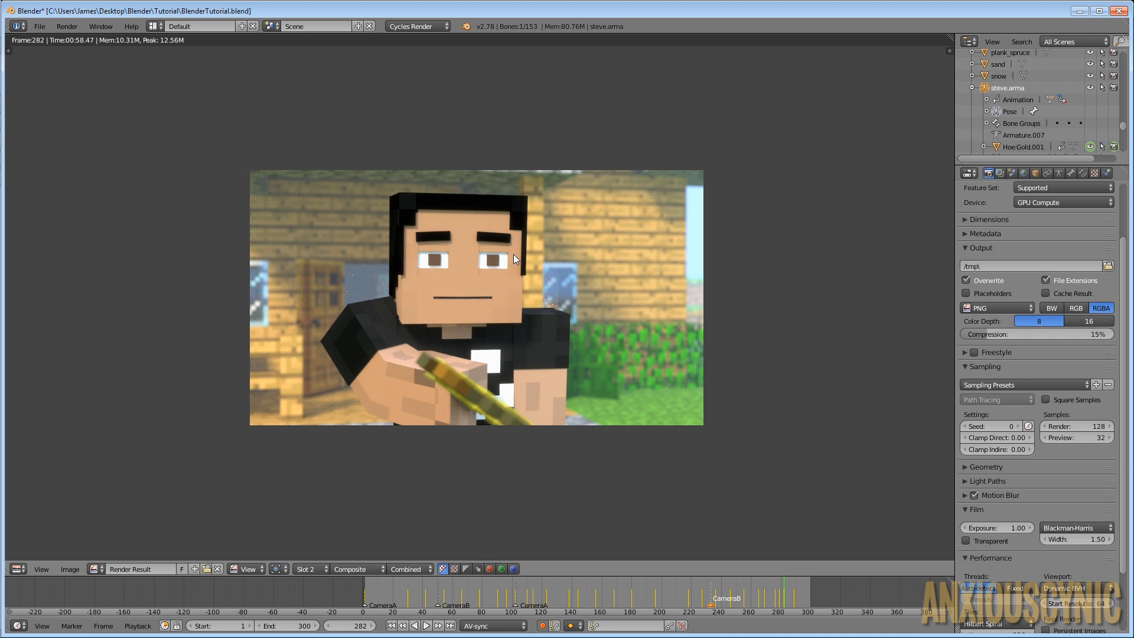
click(1028, 426)
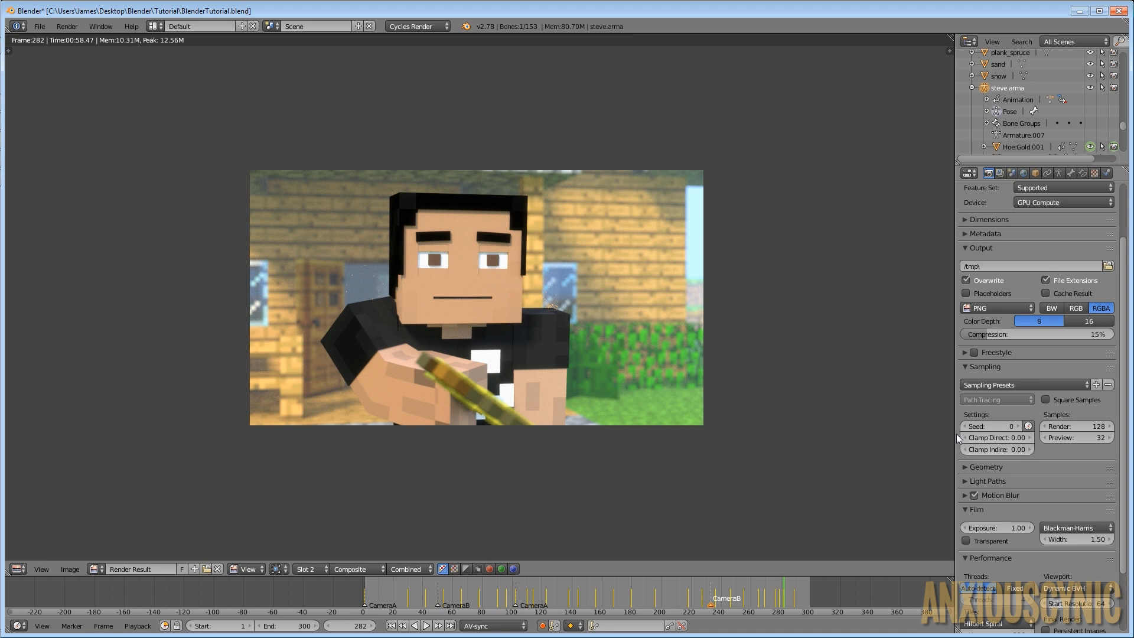
Widen the properties area and set the sampling Clamp Indirect value to 1.00
drag(955, 442, 924, 447)
click(997, 451)
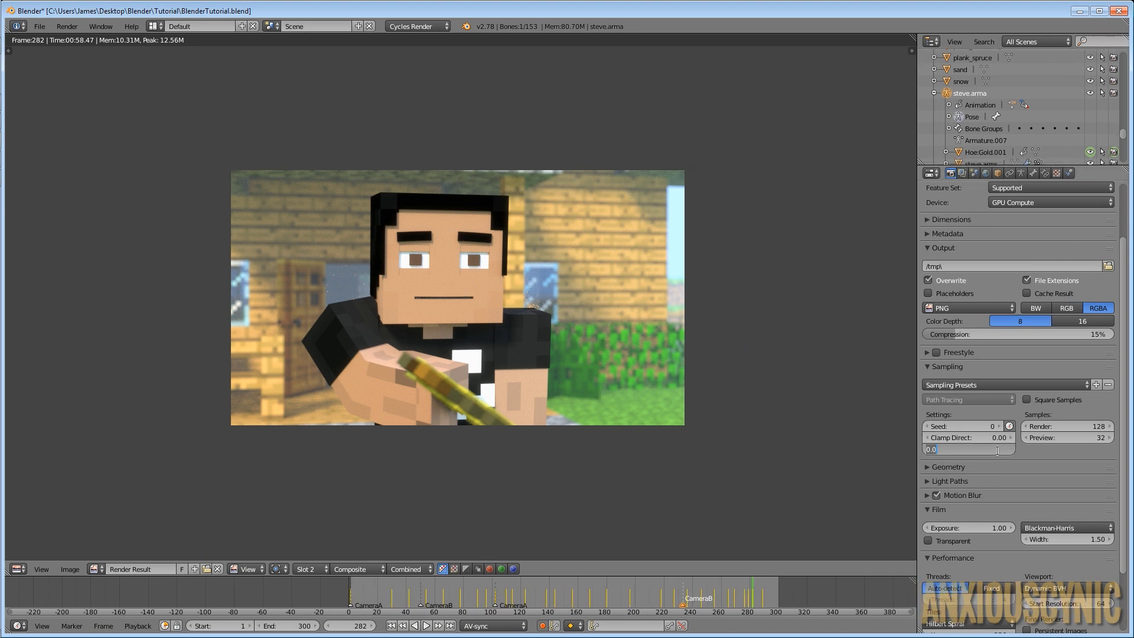
text(1)
key(Return)
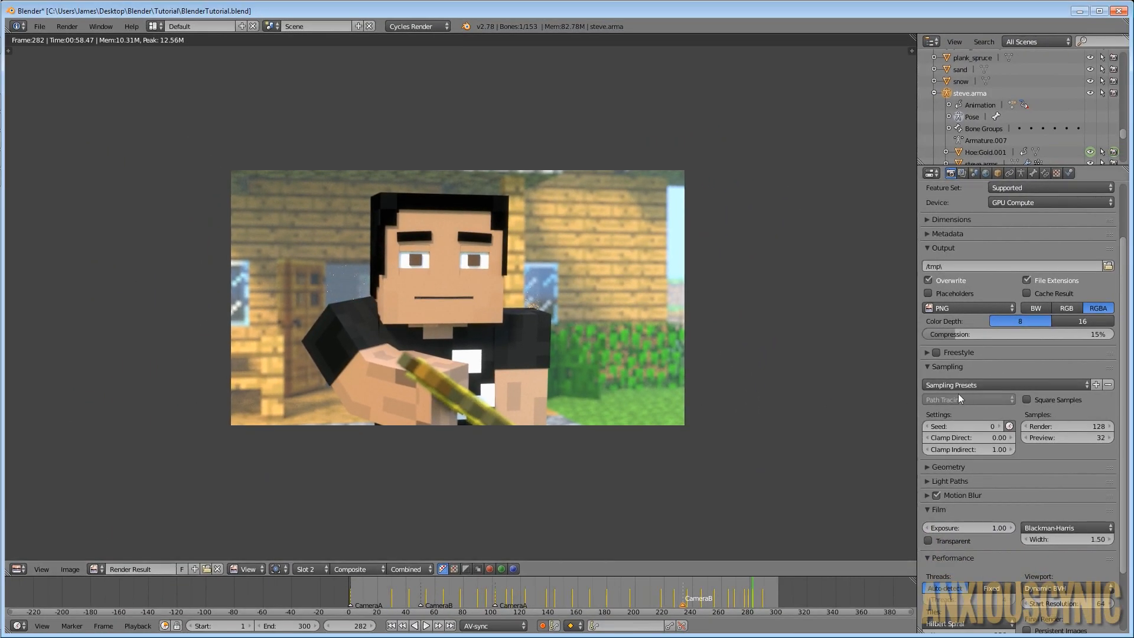
Collapse the Sampling settings and expand the Light Paths settings
click(928, 367)
click(927, 367)
click(927, 395)
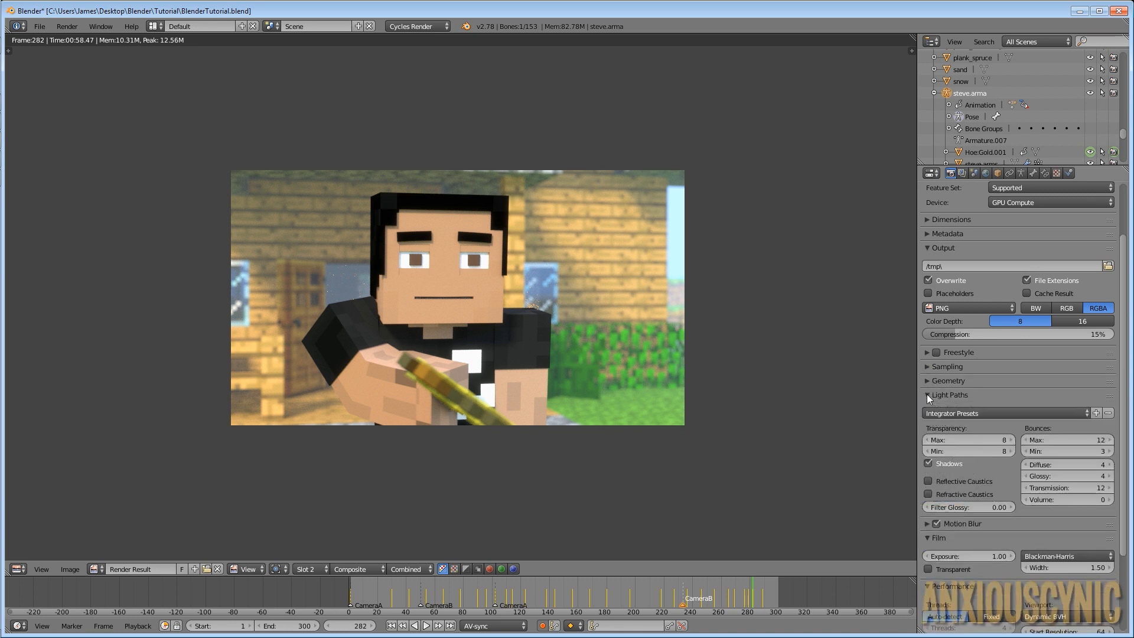
scroll(945, 413, down, 4)
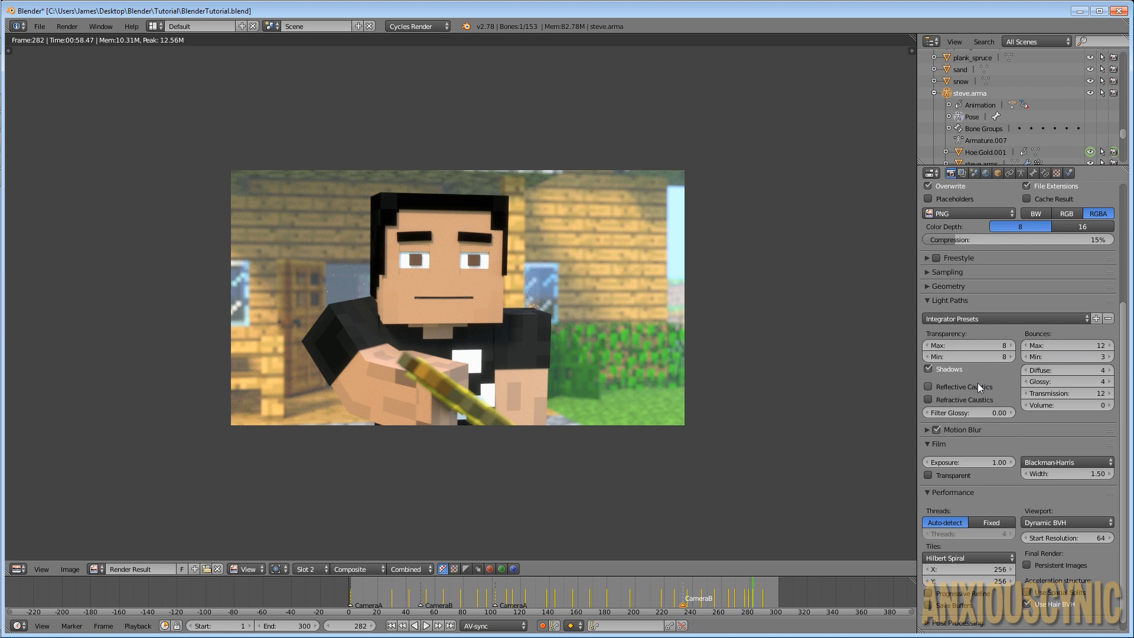
Turn reflective and refractive caustics on, and turn both back off
click(929, 387)
click(929, 400)
click(928, 400)
click(928, 387)
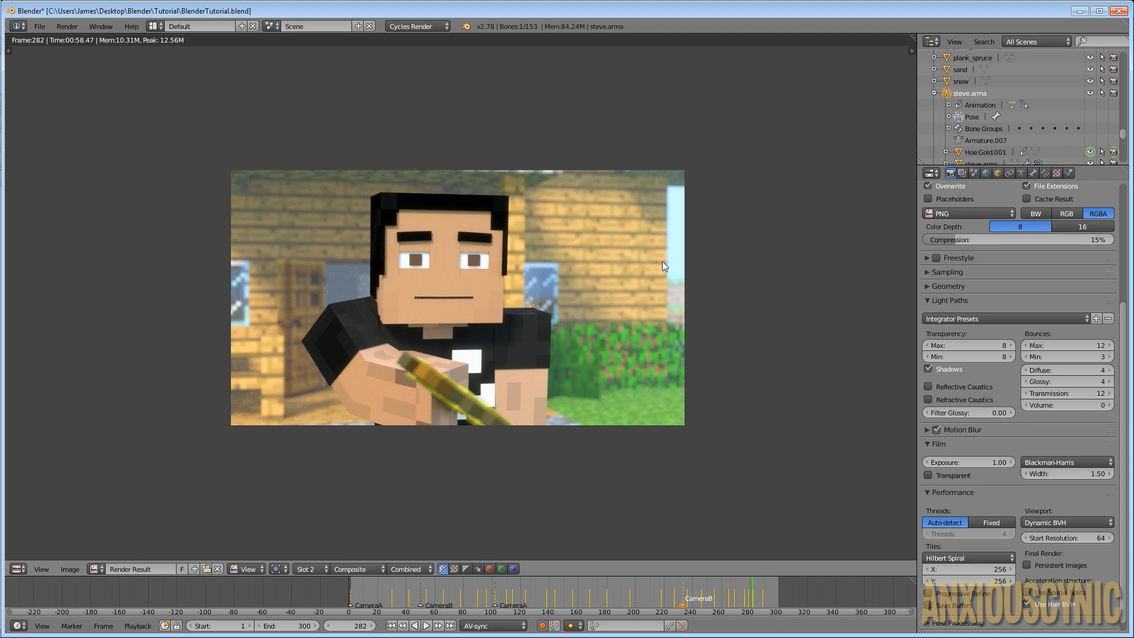
Set the light path bounces to a minimum of 0 and a maximum of 4
click(1094, 361)
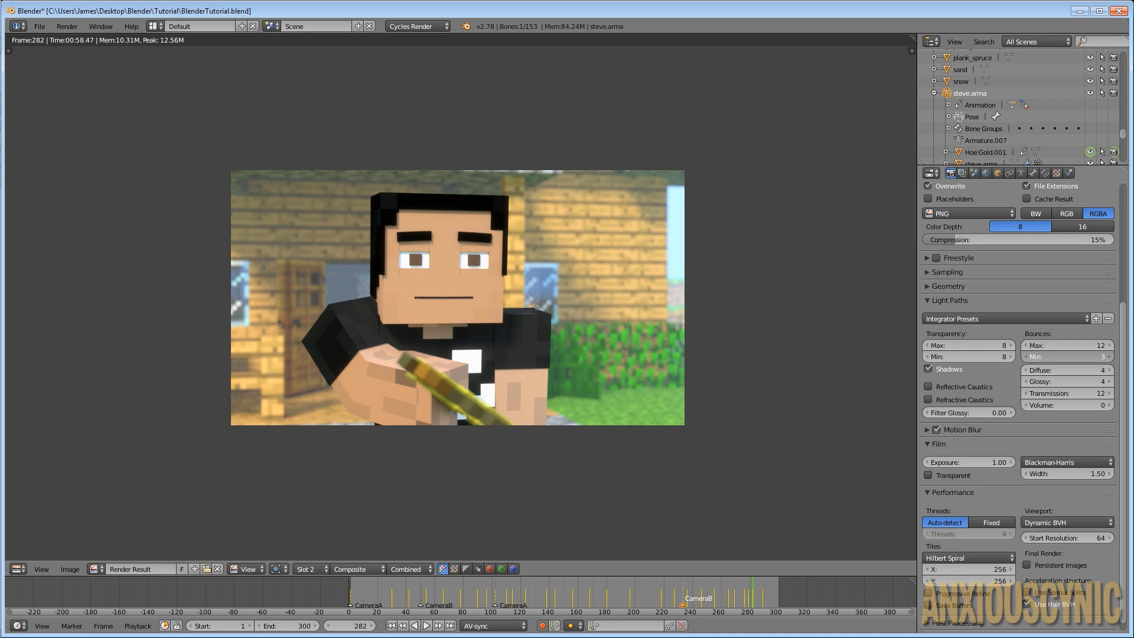
drag(1093, 358, 1090, 358)
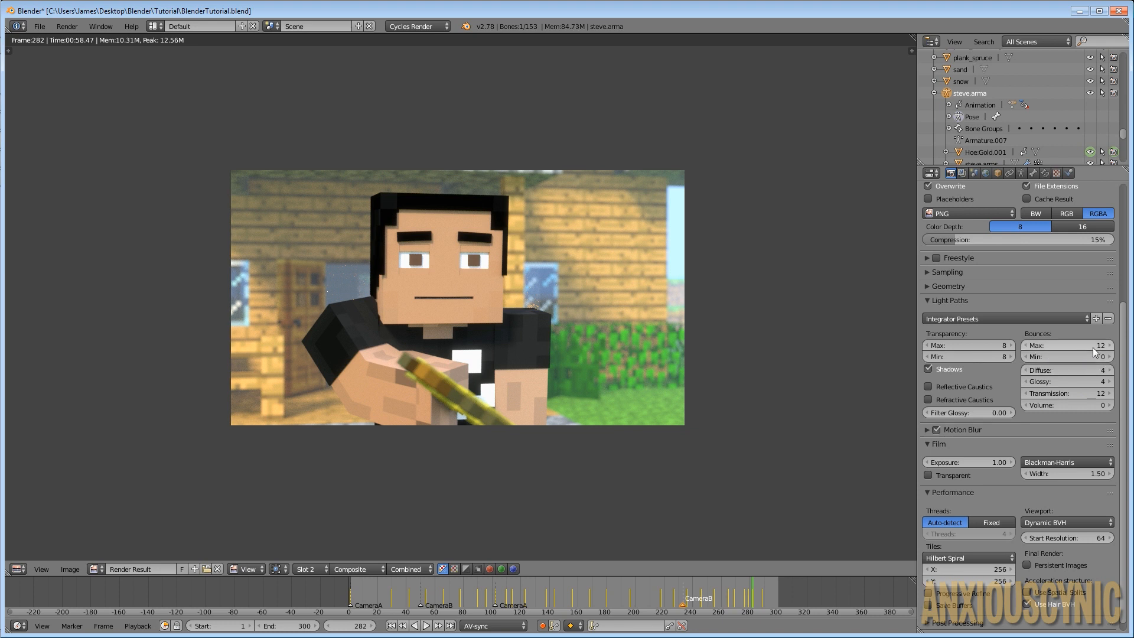
click(1094, 347)
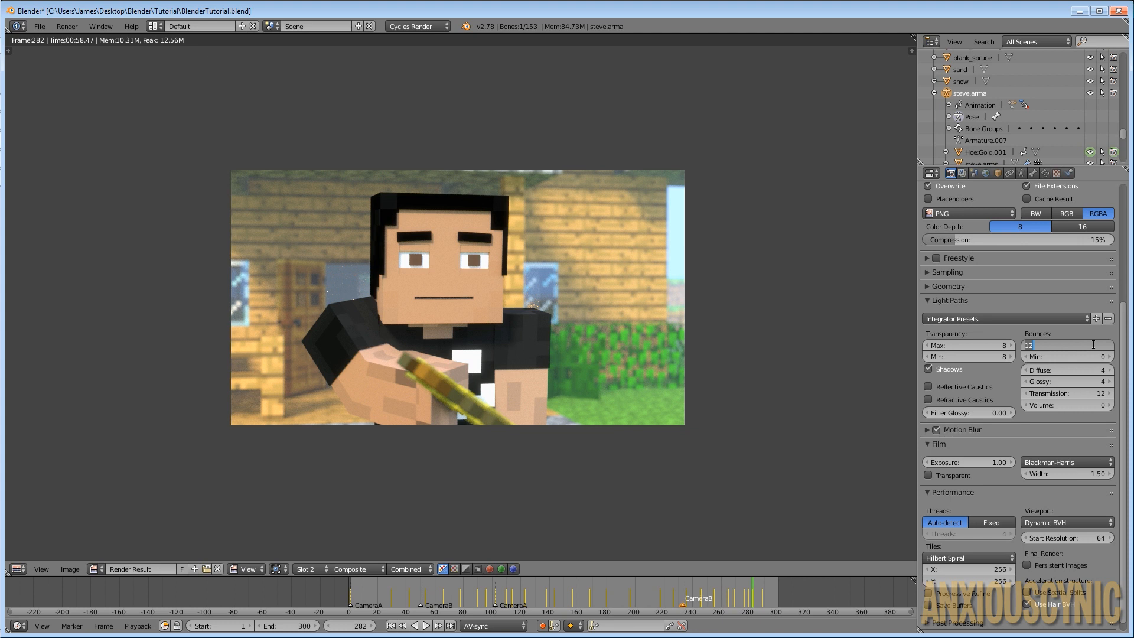
text(4)
key(Return)
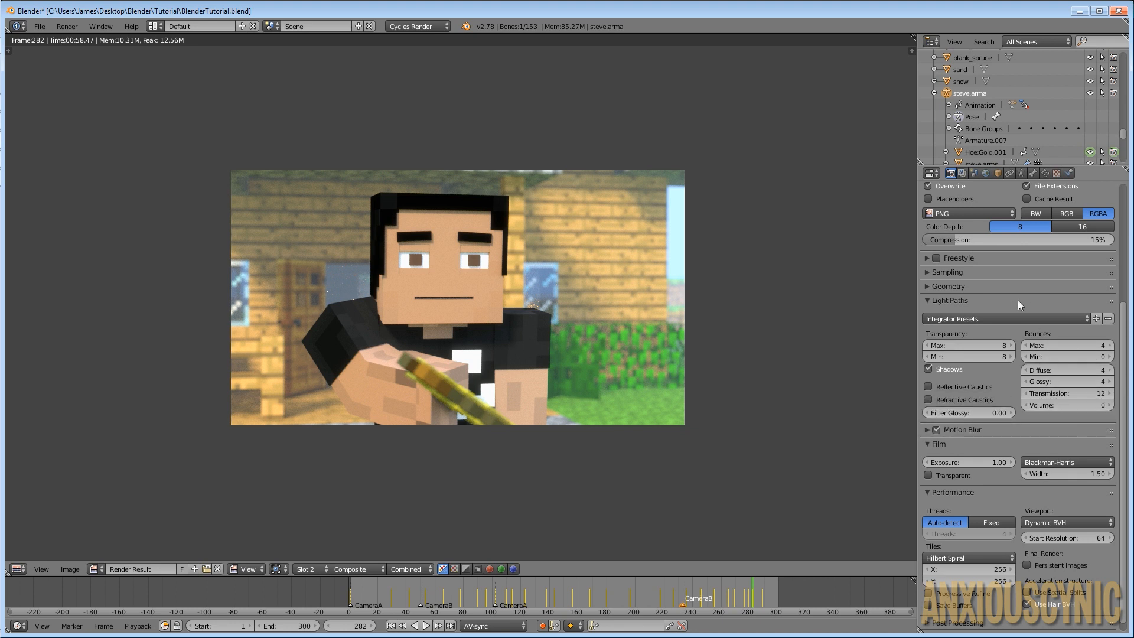
Render the current frame into slot 3 and compare it with the render in slot 2
click(310, 569)
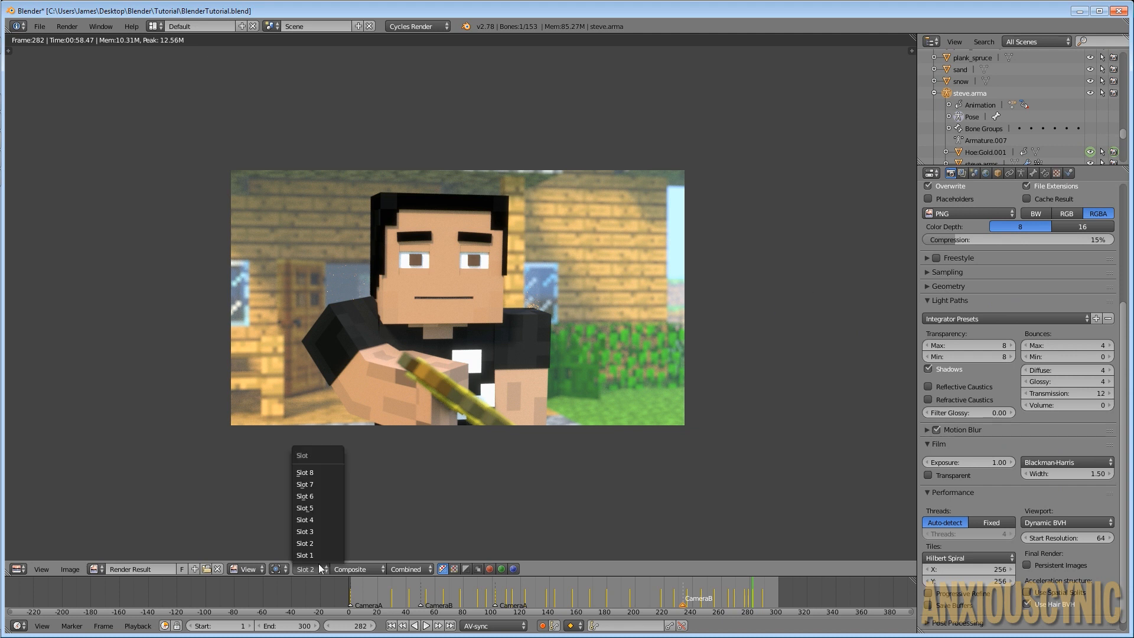
click(316, 534)
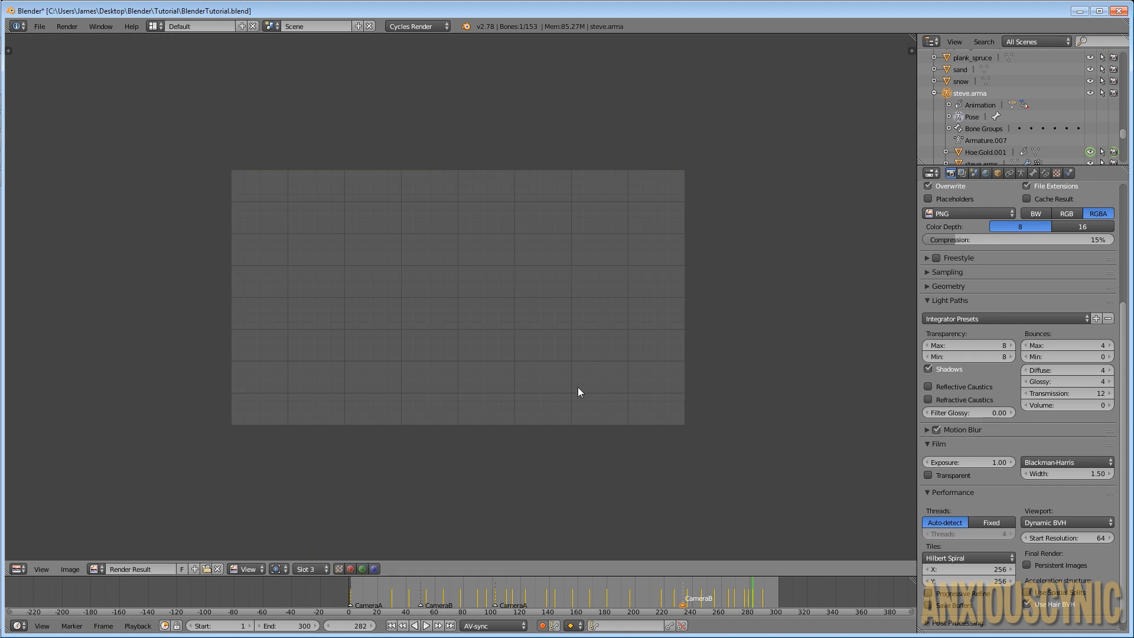
key(F12)
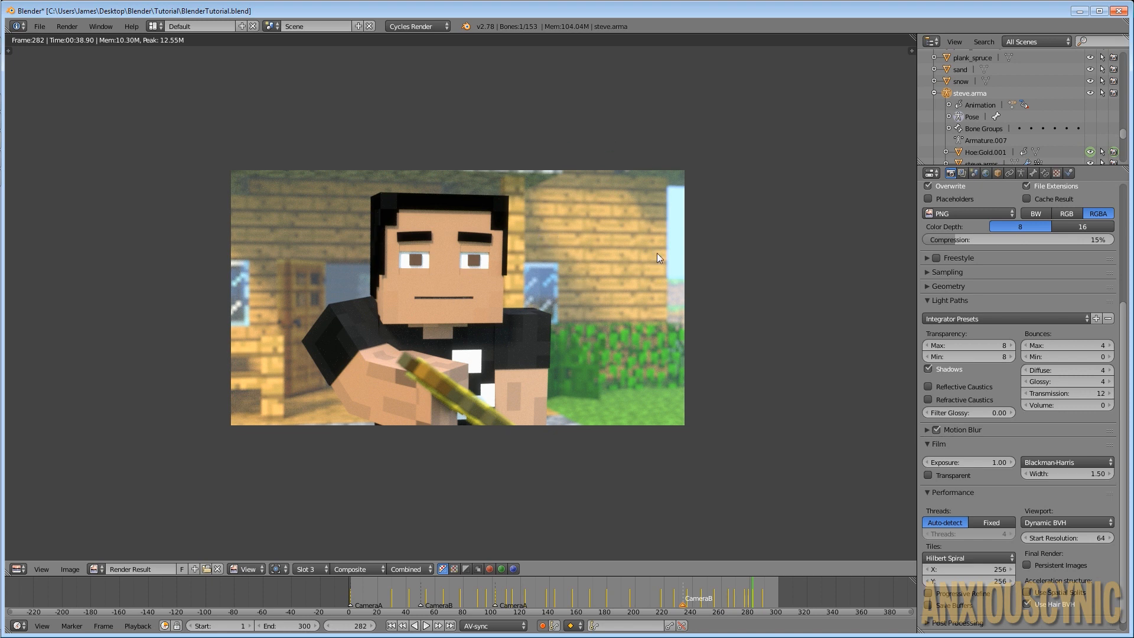
click(307, 569)
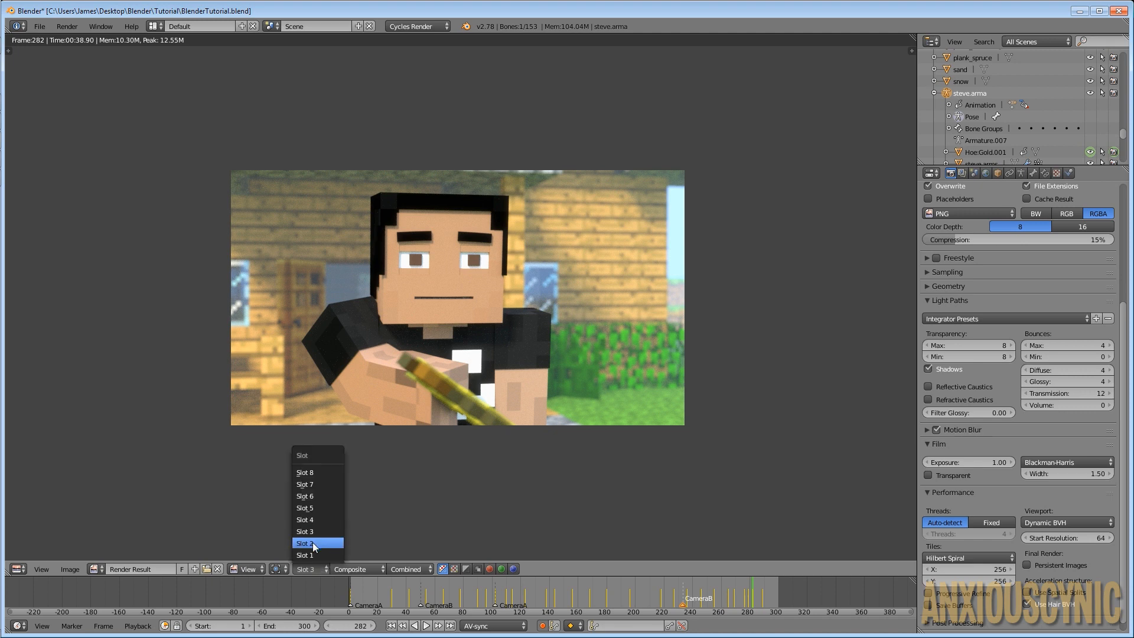
click(313, 543)
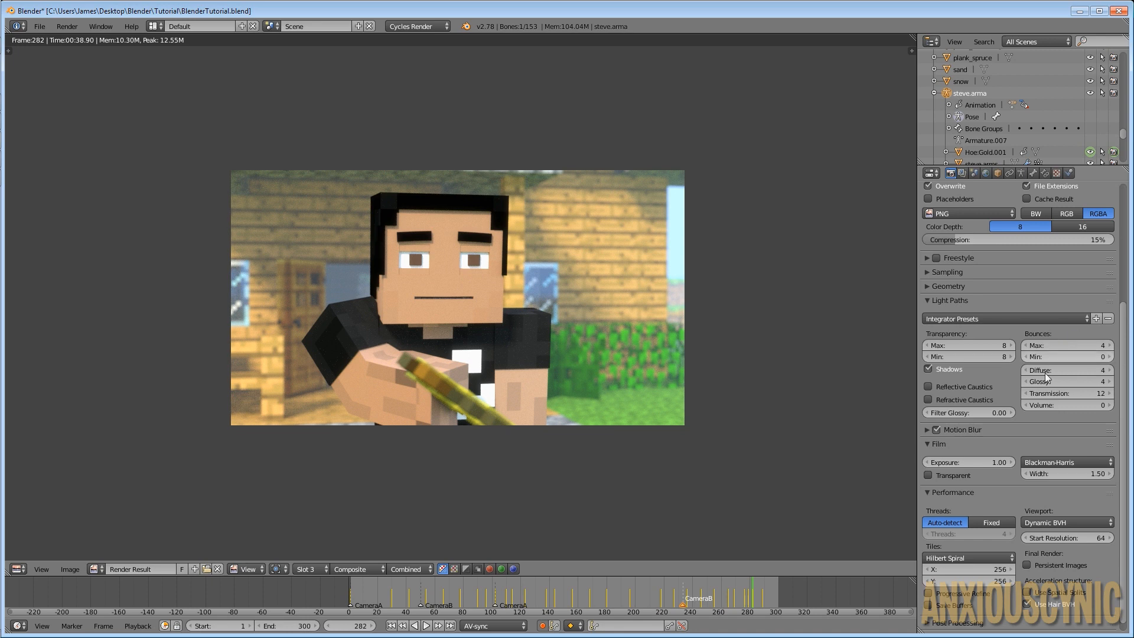
Set the render resolution percentage to 100% and look over the output file format options
scroll(1126, 369, up, 7)
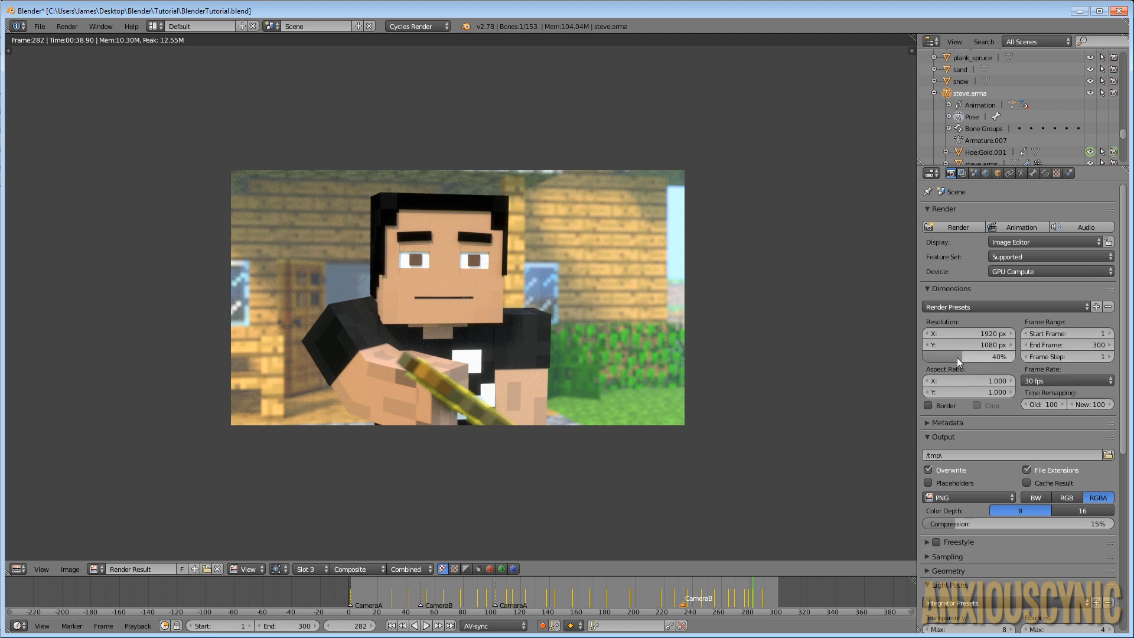
drag(963, 356, 1016, 357)
scroll(1125, 396, down, 4)
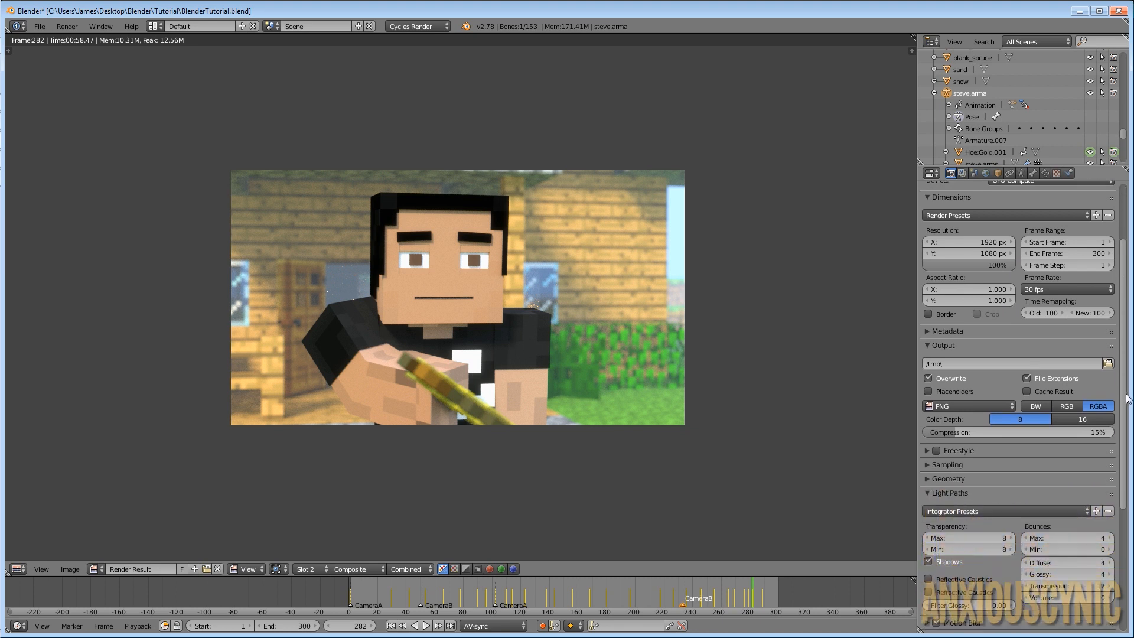
scroll(1127, 398, down, 1)
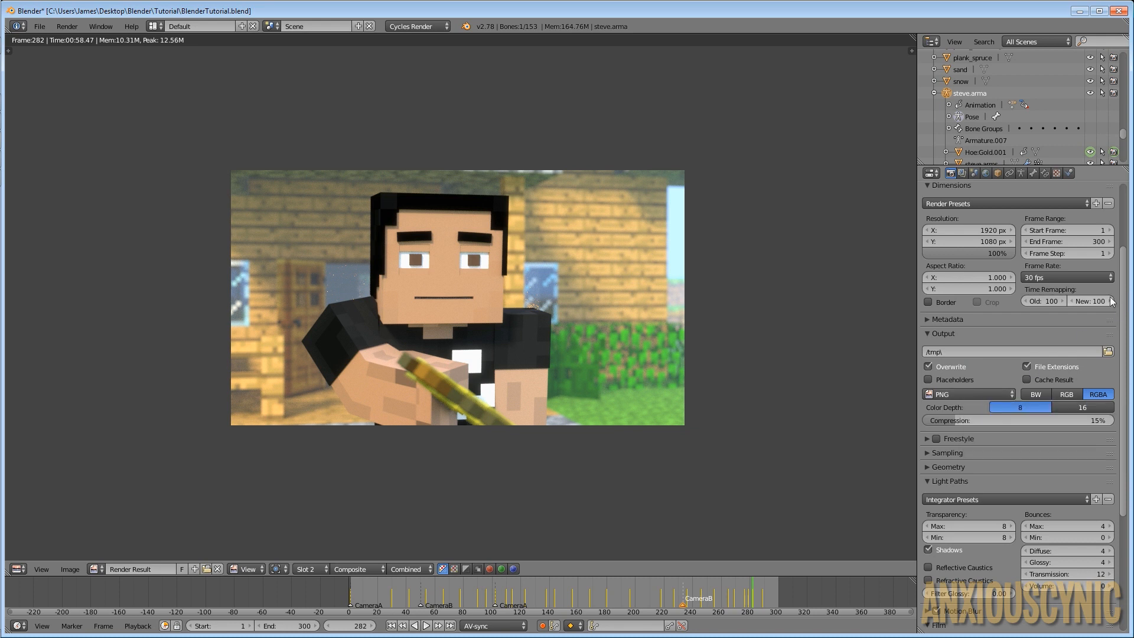
scroll(1123, 298, up, 4)
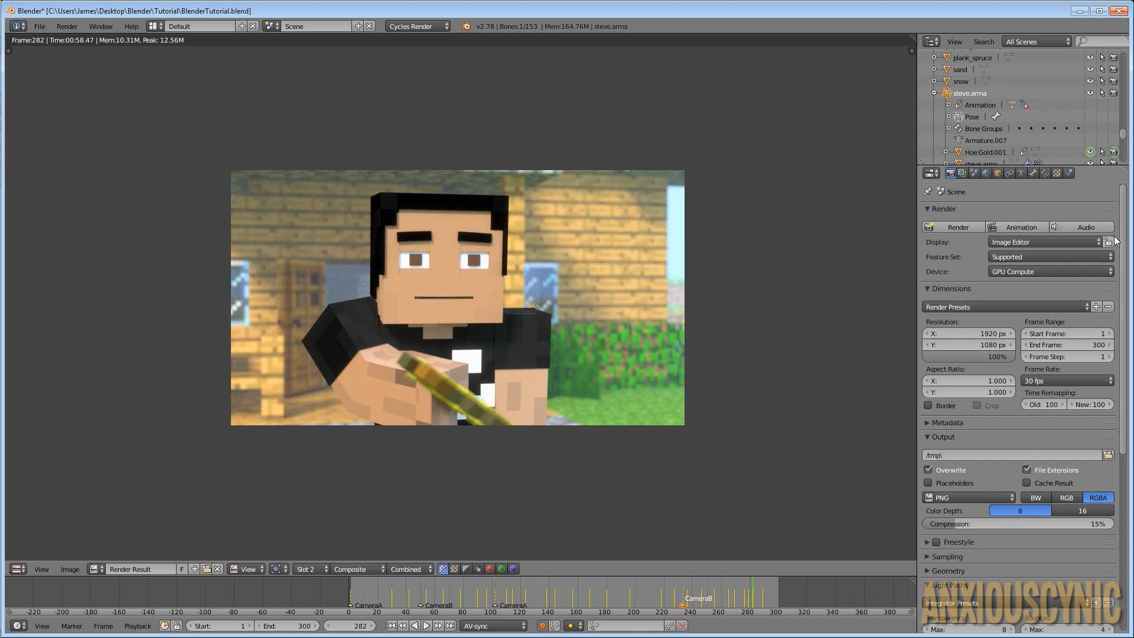
scroll(1125, 208, down, 5)
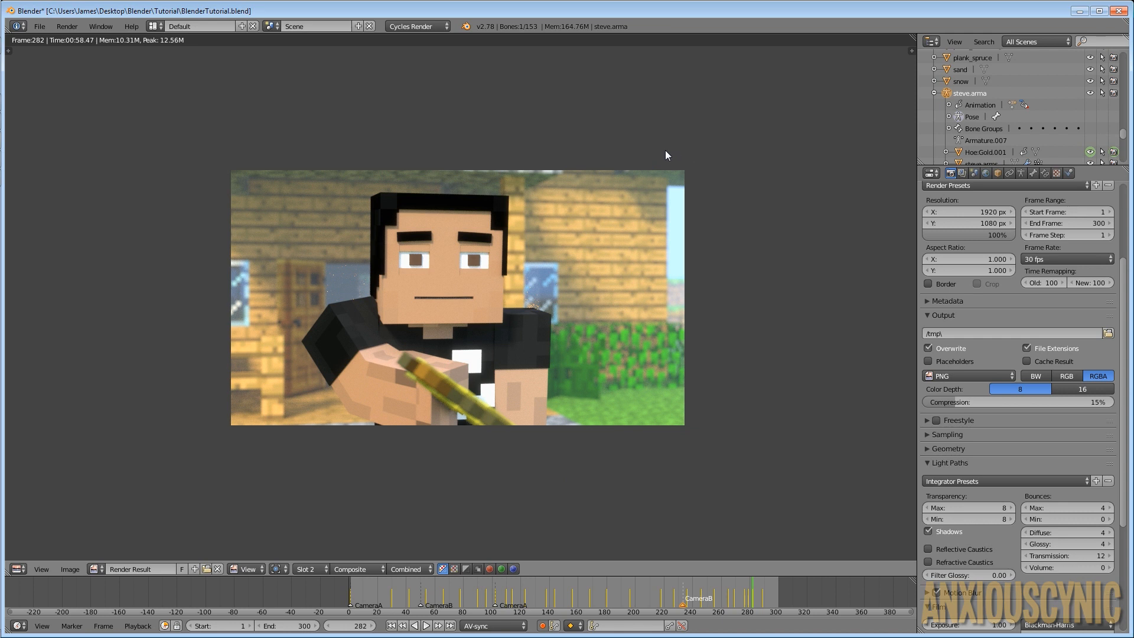
click(954, 378)
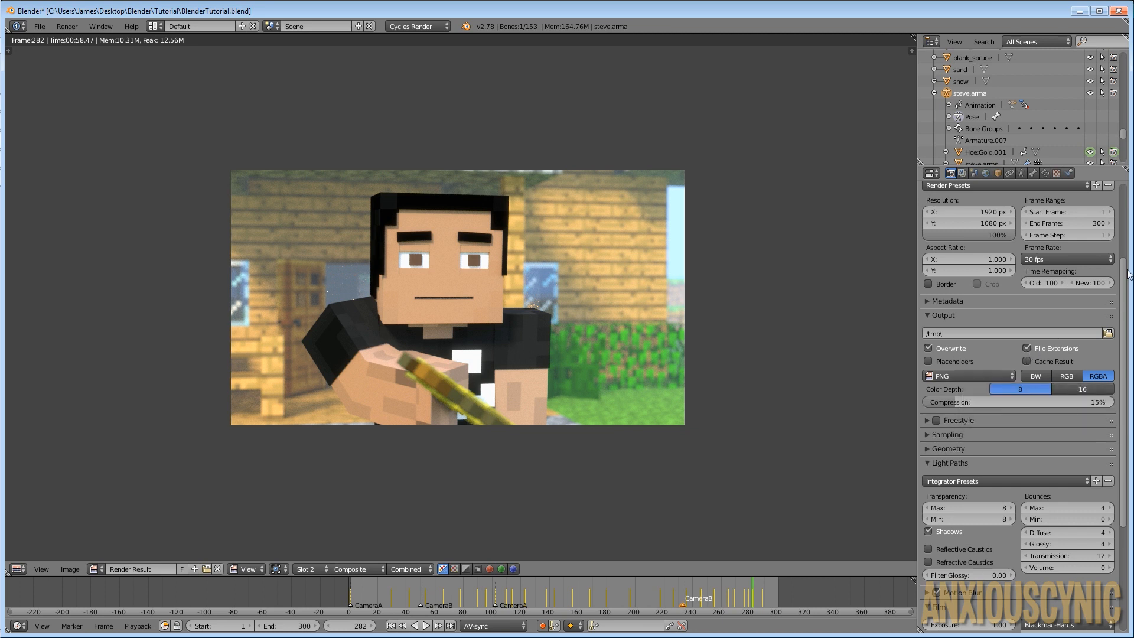
Set the render's end frame to 10
drag(1124, 281, 1121, 261)
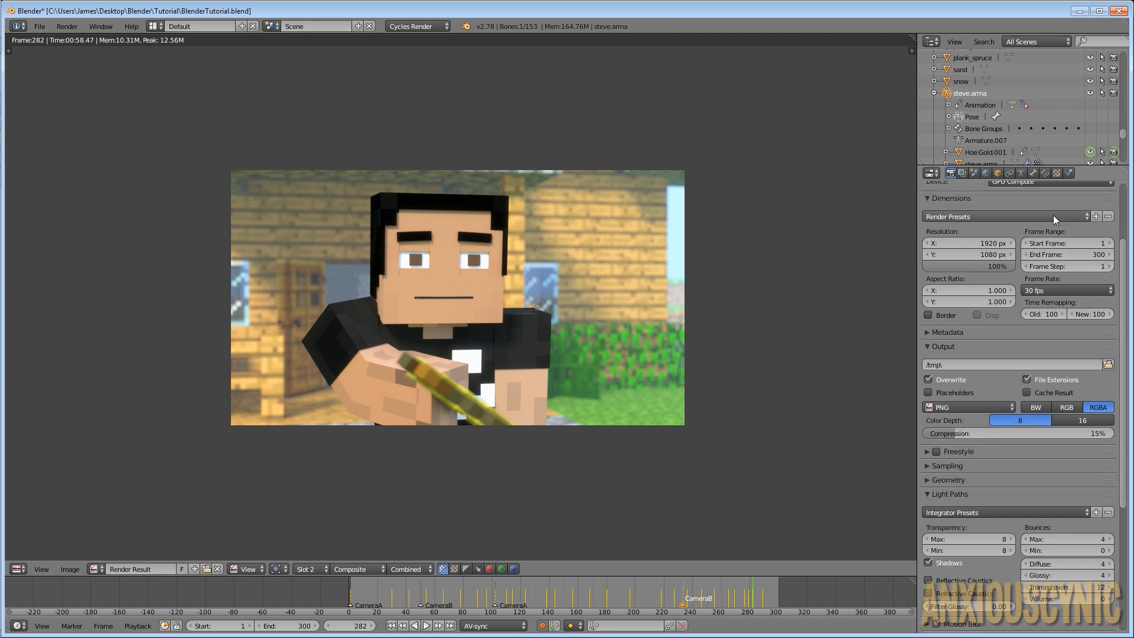
click(1099, 256)
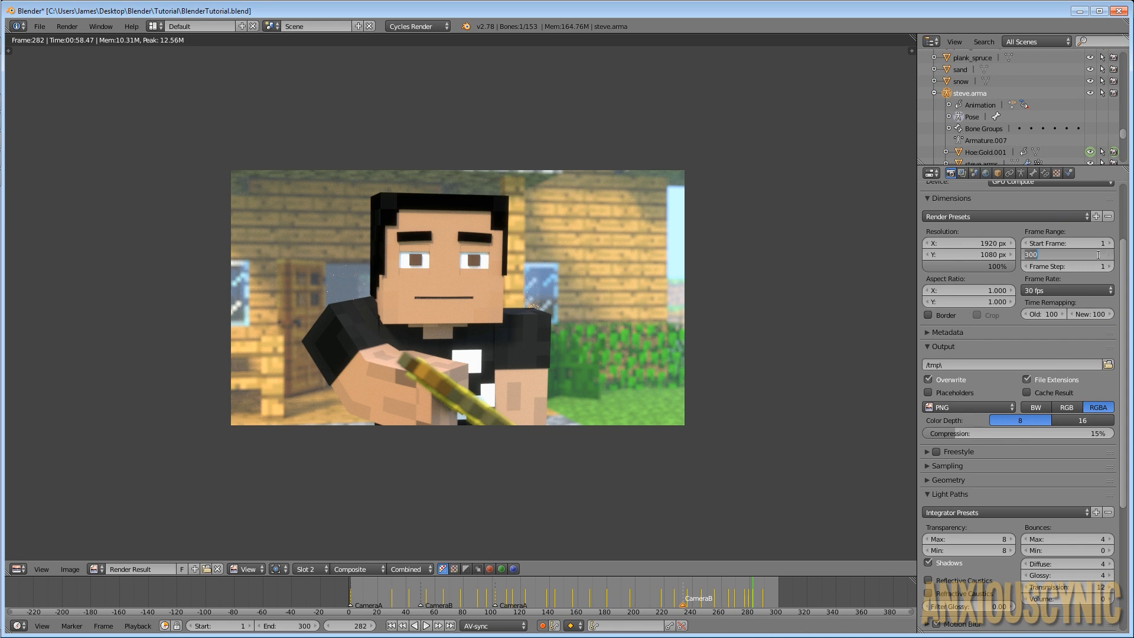
text(10)
key(Return)
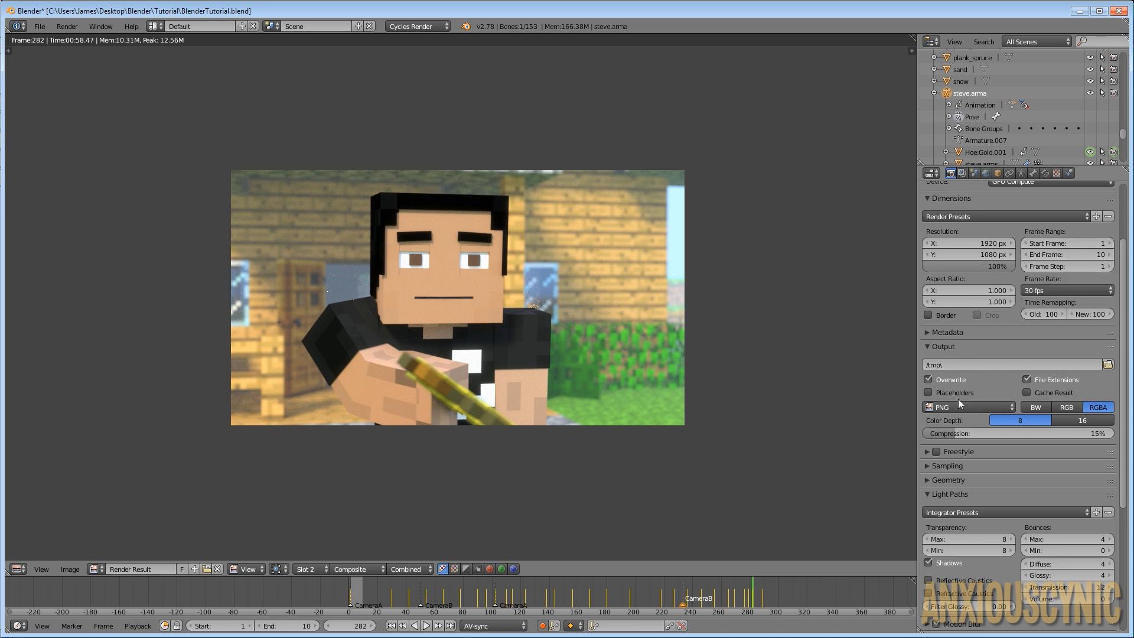
Set the render frame range to start at frame 11 and end at frame 55
click(1091, 243)
text(11)
key(Return)
click(1096, 254)
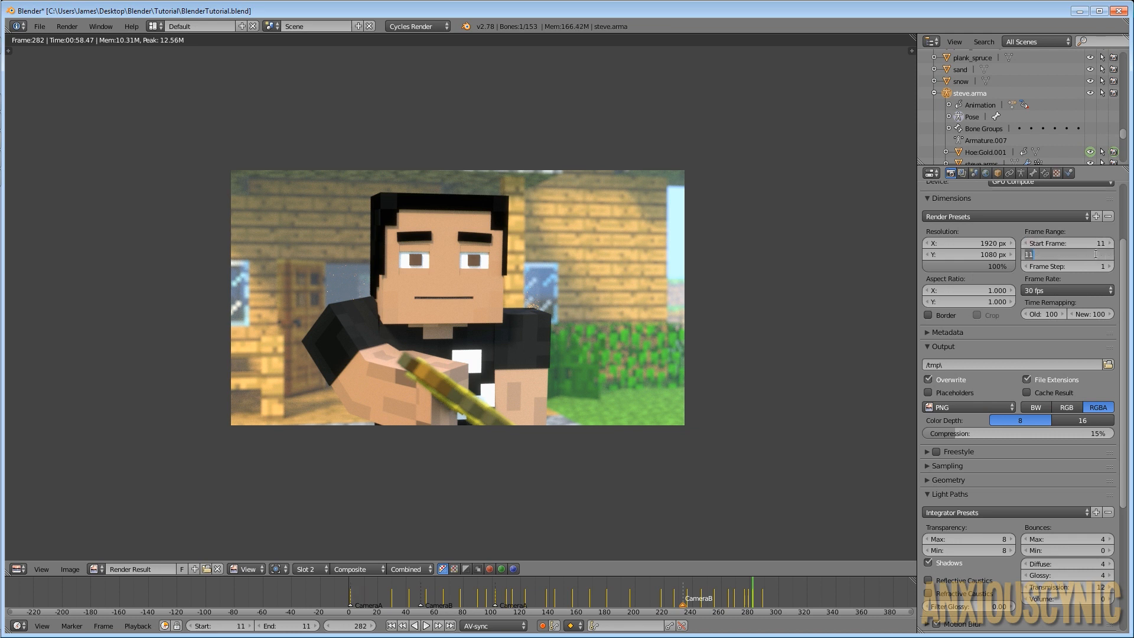
text(55)
key(Return)
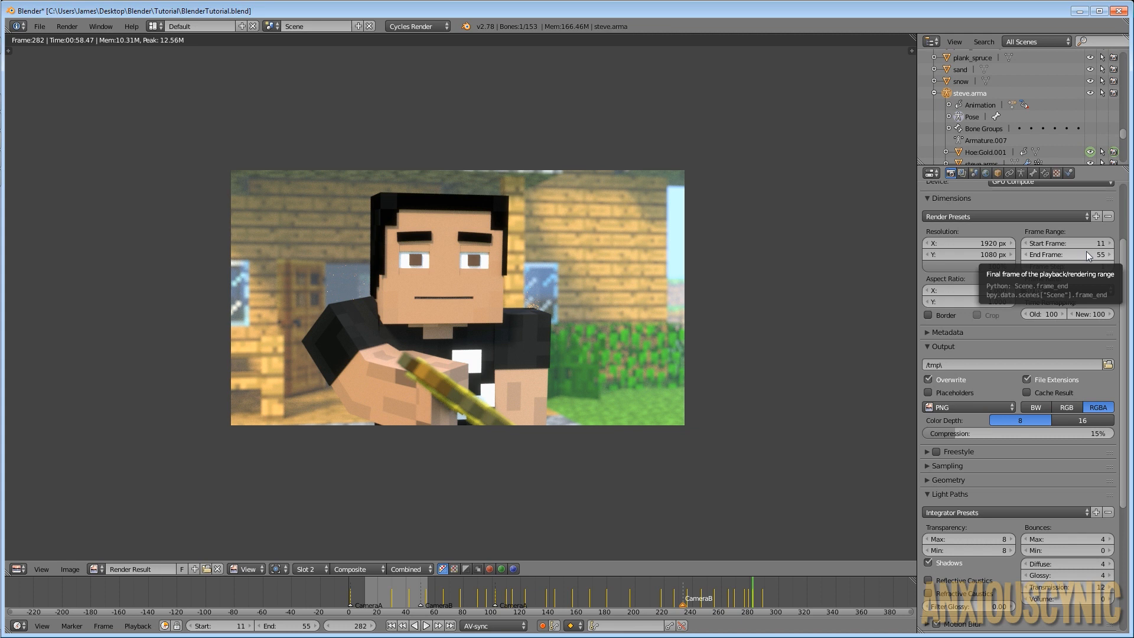
Undo the start and end frame changes and return to the main Render settings
key(ctrl+z)
key(ctrl+z)
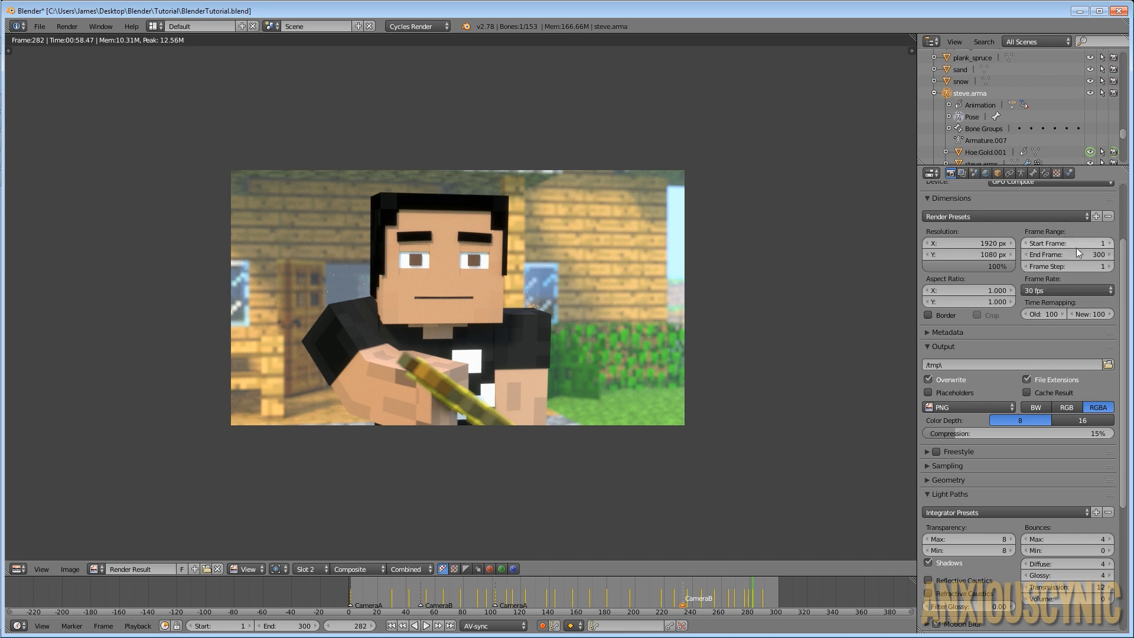
drag(1122, 260, 1120, 204)
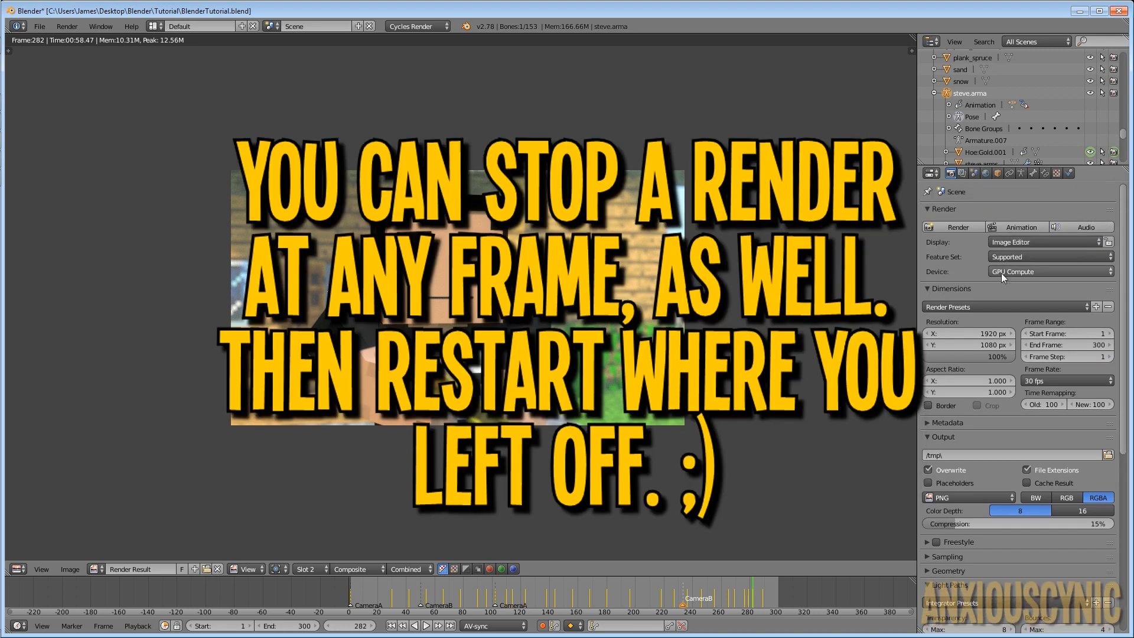